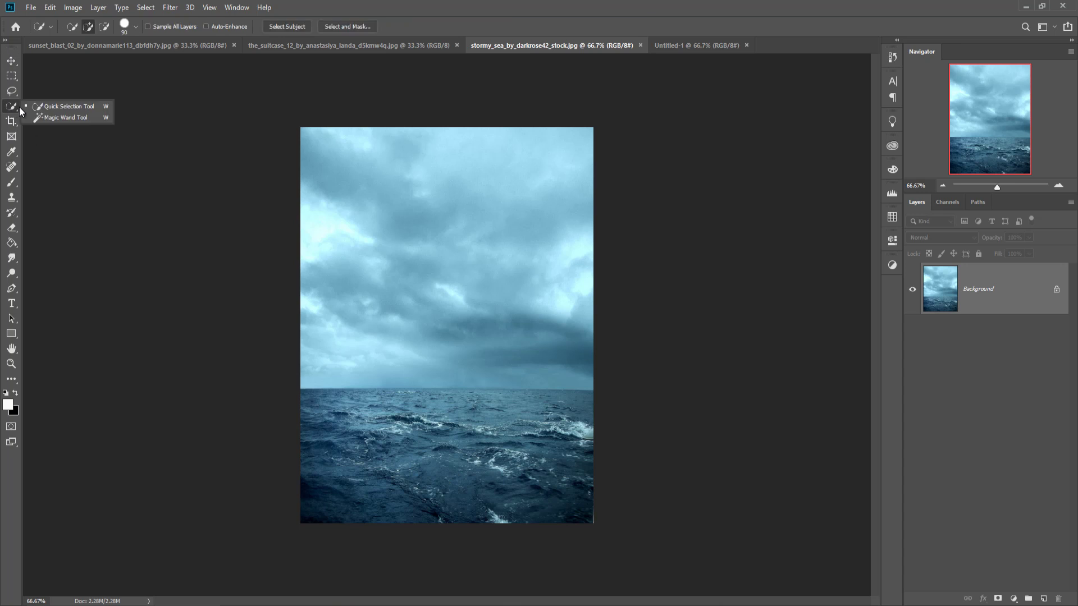
# Select the water in the stormy sea photo with the Quick Selection tool and copy it into Untitled-1.
pyautogui.click(42, 106)
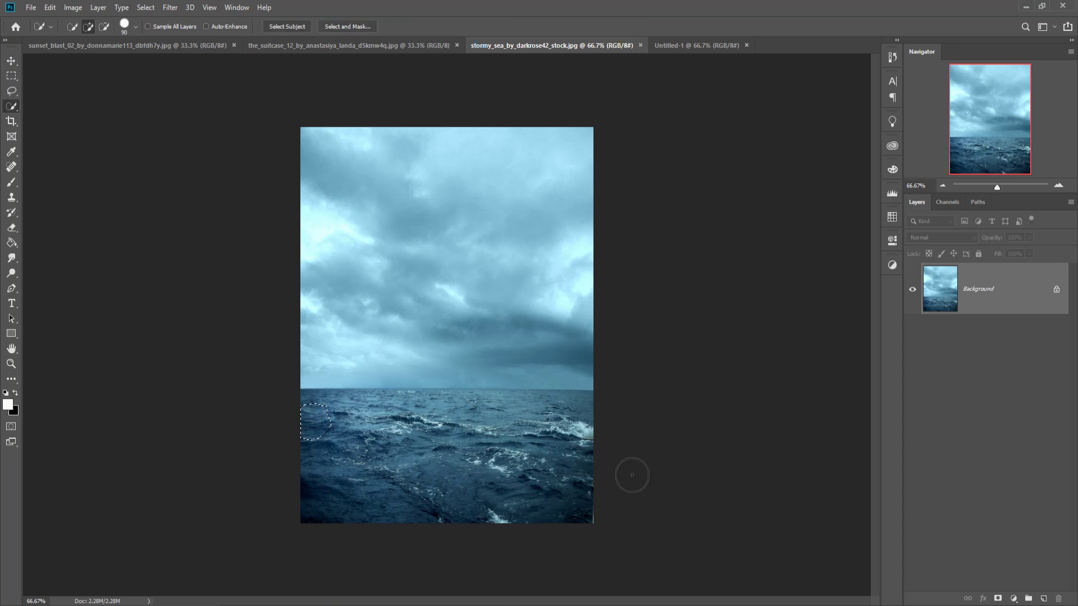
pyautogui.moveTo(630, 471)
pyautogui.mouseDown()
pyautogui.moveTo(512, 429)
pyautogui.moveTo(417, 432)
pyautogui.moveTo(424, 417)
pyautogui.moveTo(583, 430)
pyautogui.mouseUp()
pyautogui.click(11, 60)
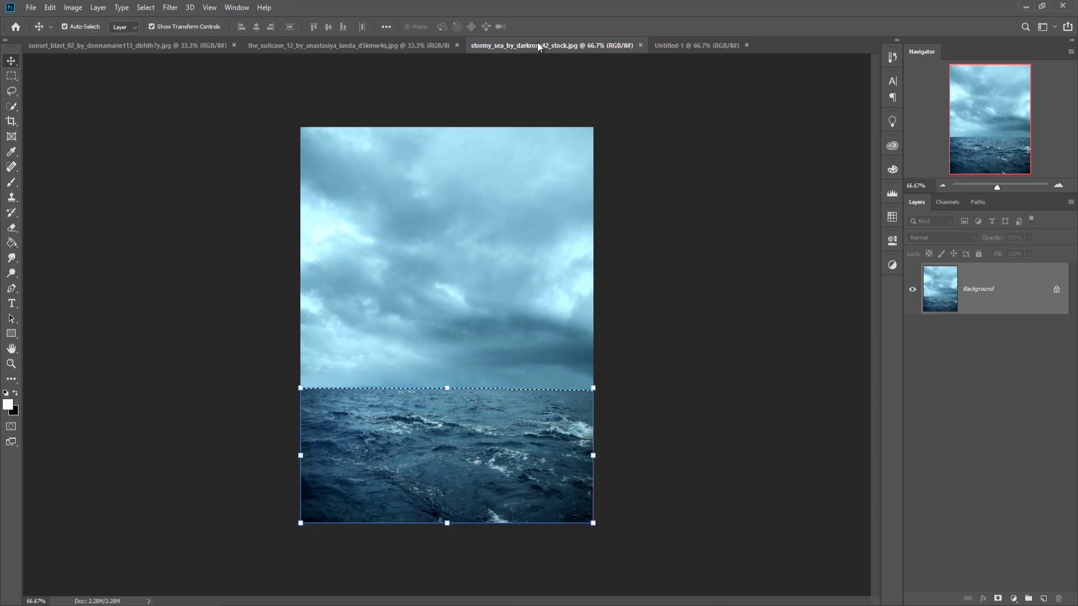
pyautogui.moveTo(537, 42); pyautogui.dragTo(654, 112)
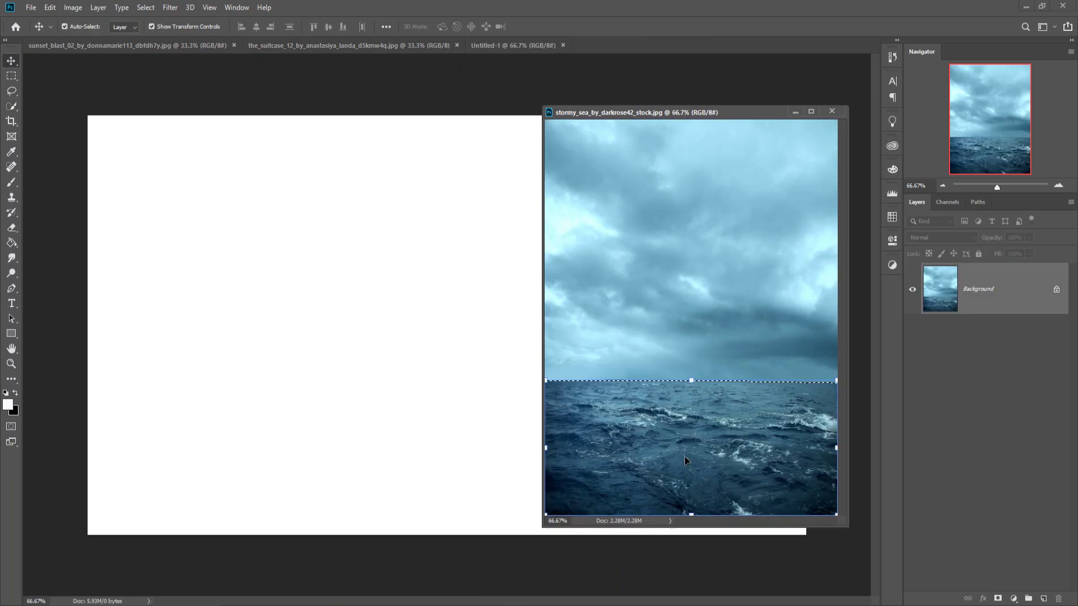
pyautogui.moveTo(685, 456); pyautogui.dragTo(489, 462)
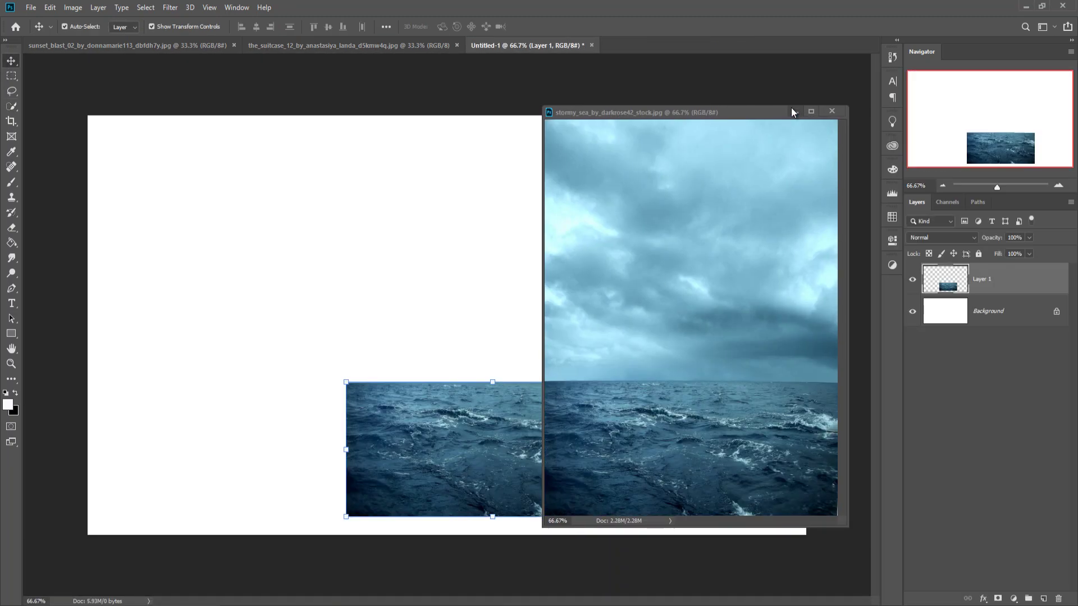
pyautogui.click(792, 112)
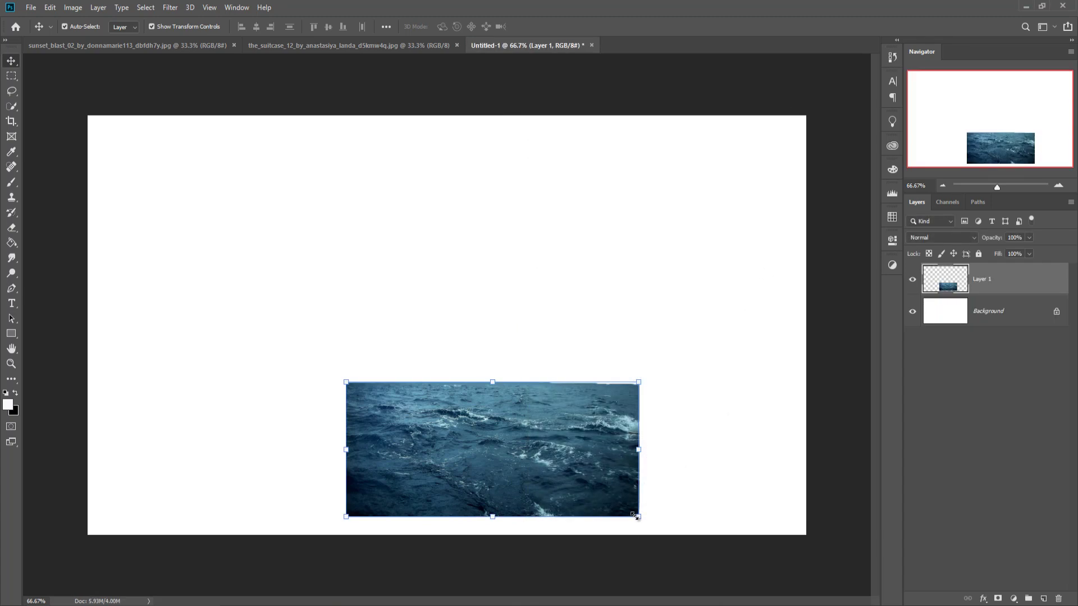
# Scale the sea layer to about 245% and position it to span the full canvas width across the lower half.
pyautogui.moveTo(637, 516); pyautogui.dragTo(761, 573)
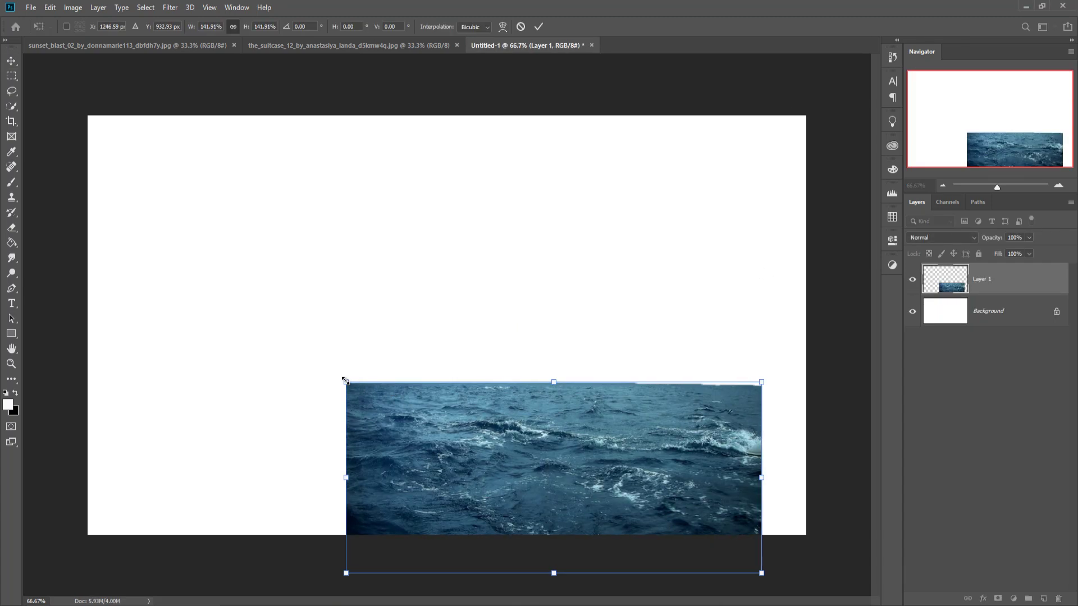
pyautogui.moveTo(345, 382); pyautogui.dragTo(113, 354)
pyautogui.moveTo(549, 388); pyautogui.dragTo(497, 456)
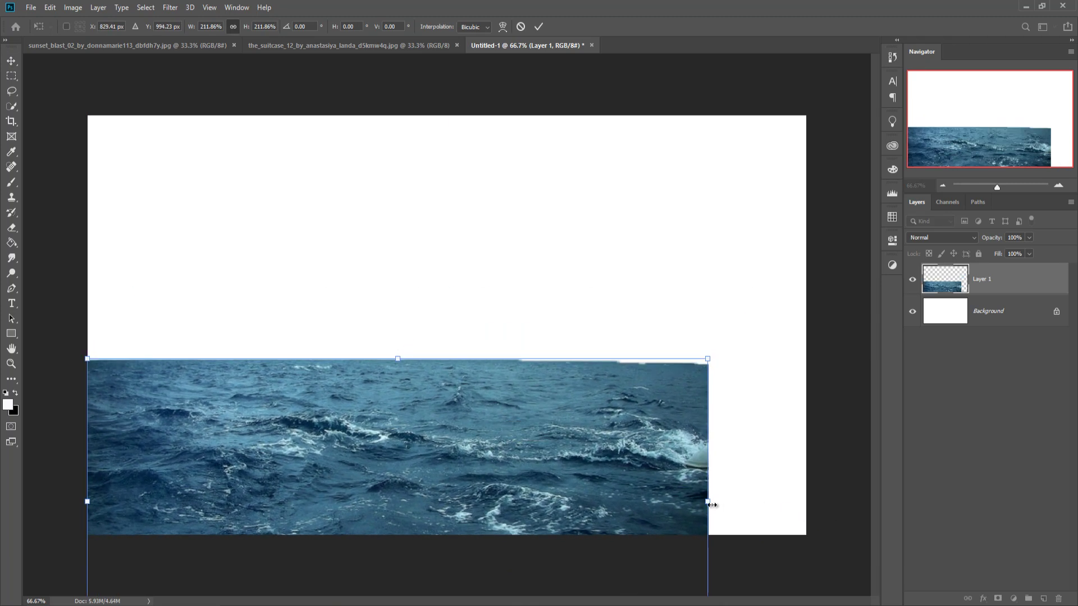
pyautogui.moveTo(721, 503); pyautogui.dragTo(702, 481)
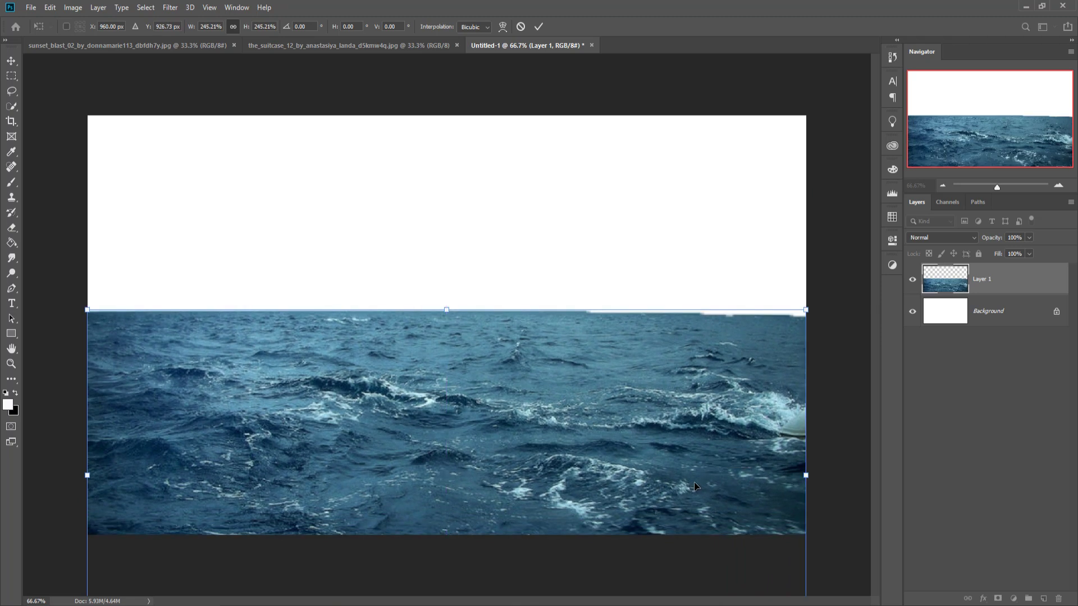
pyautogui.click(540, 26)
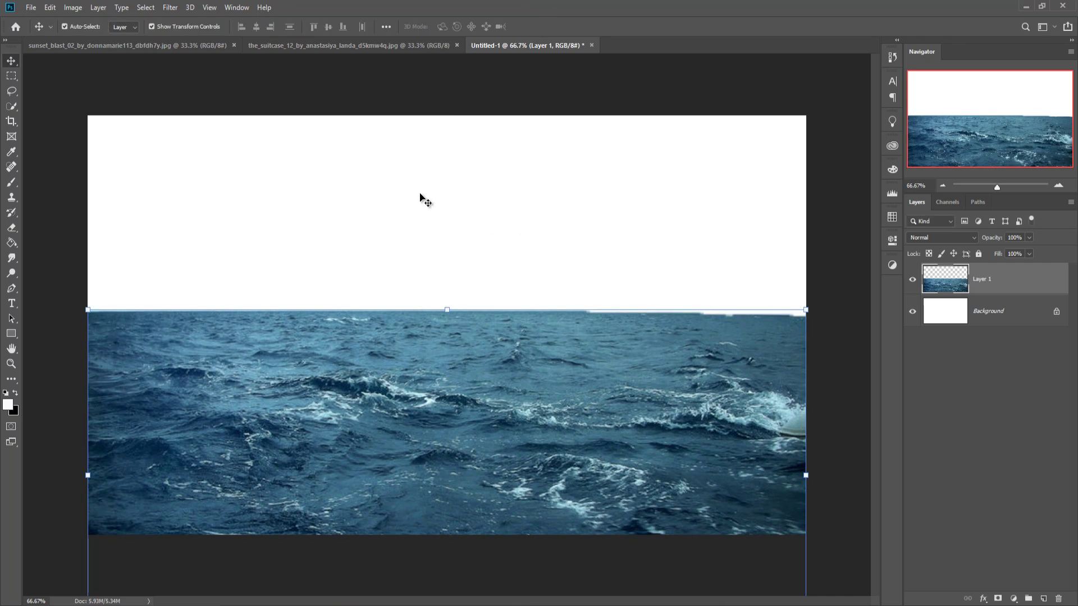
# In the suitcase photo, trace a closed Pen tool path around the girl and the suitcase, leaving out the hanging strap.
pyautogui.click(177, 46)
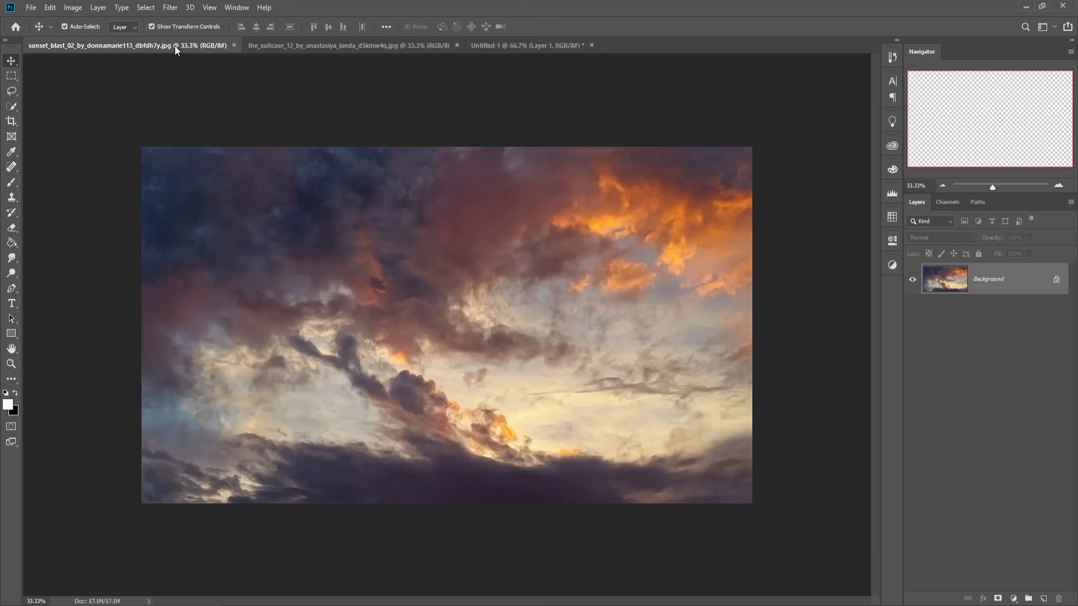
pyautogui.click(305, 46)
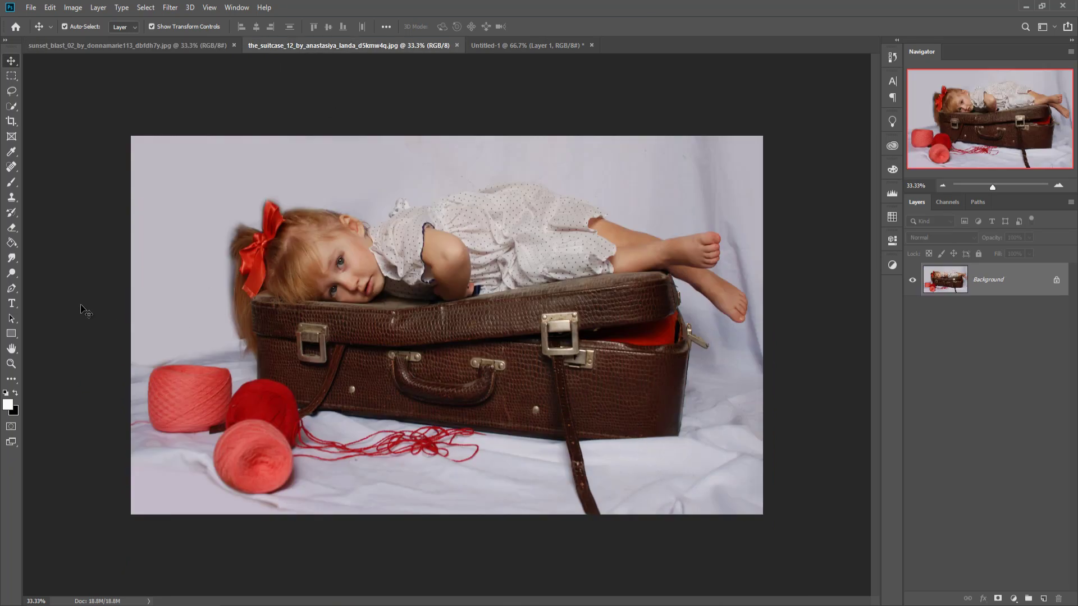
pyautogui.click(12, 288)
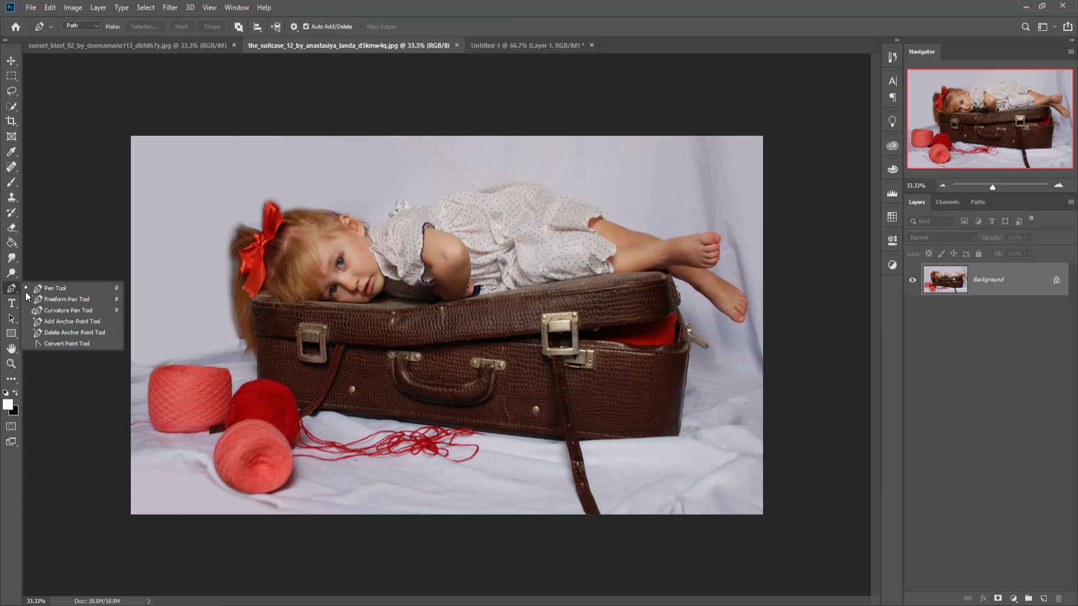
pyautogui.click(62, 288)
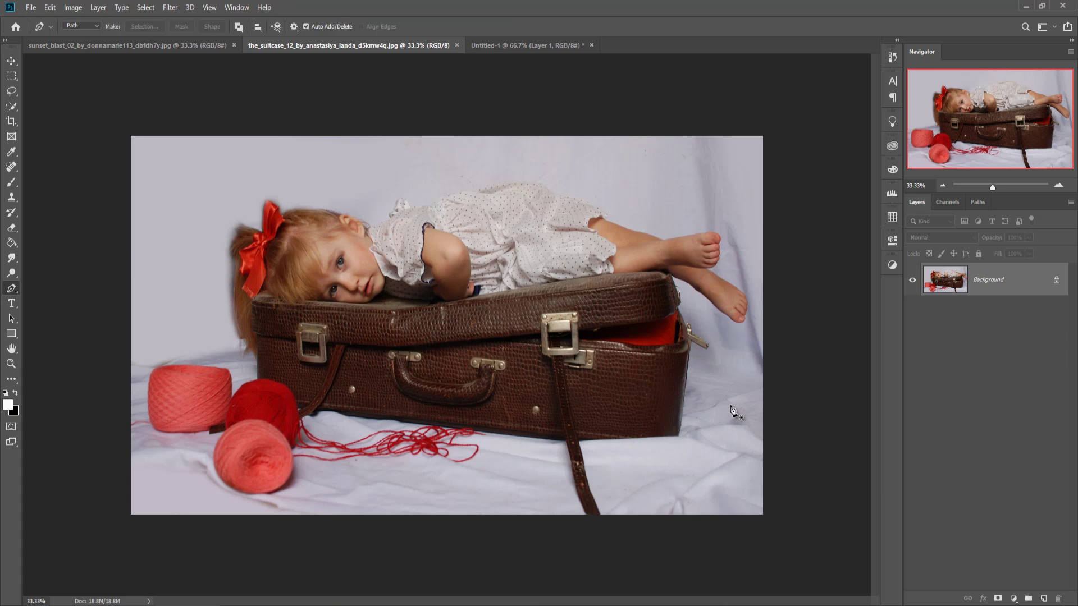
pyautogui.hotkey('ctrl', '+')
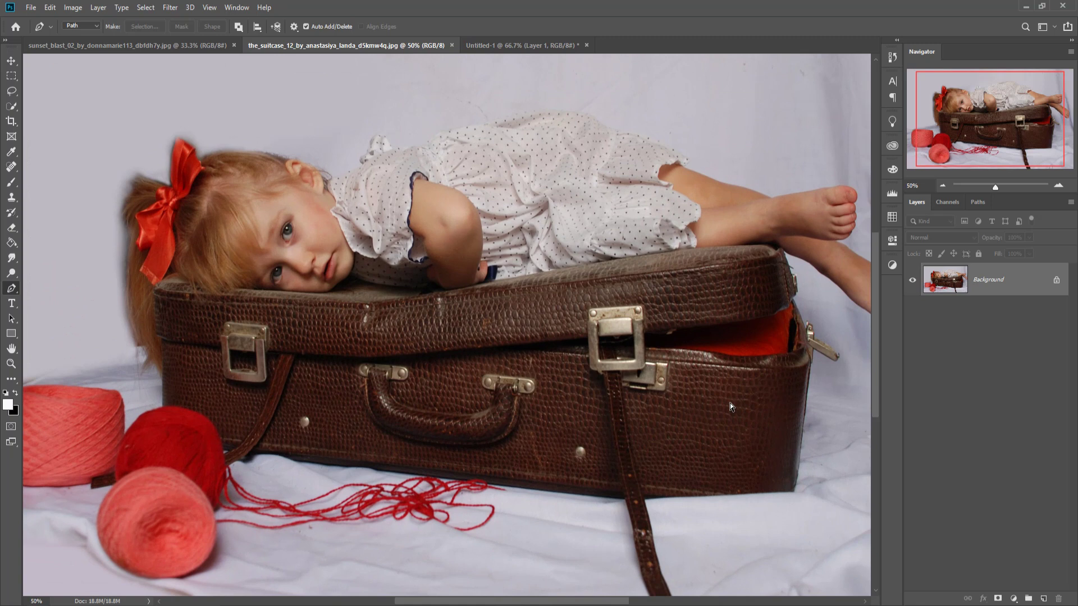
pyautogui.hotkey('ctrl', '+')
pyautogui.hotkey('ctrl', '+')
pyautogui.hotkey('ctrl', '+')
pyautogui.hotkey('ctrl', '+')
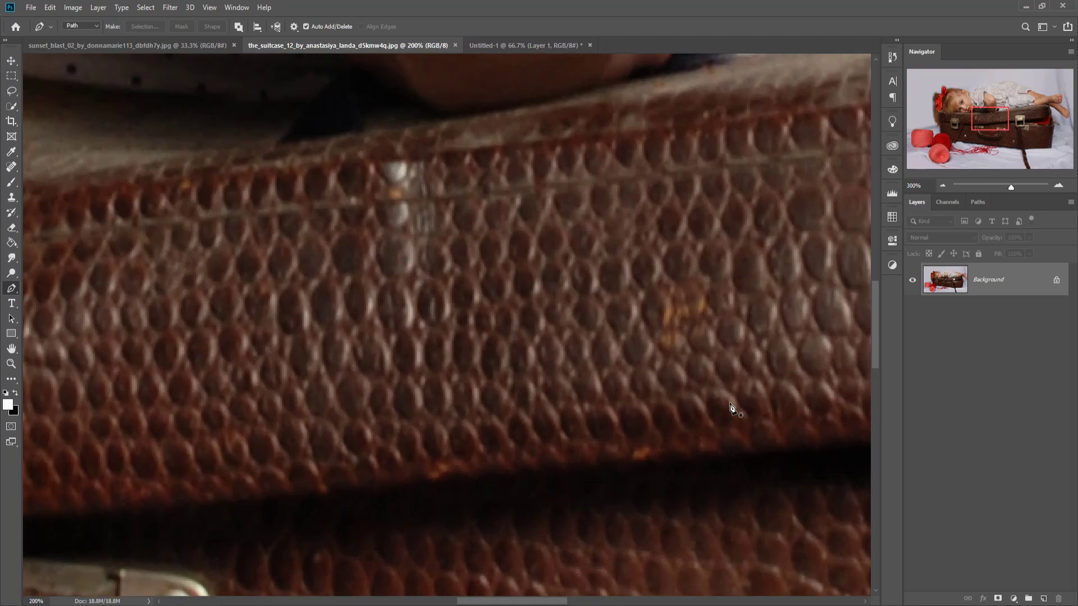
pyautogui.moveTo(750, 436)
pyautogui.mouseDown()
pyautogui.moveTo(497, 272)
pyautogui.moveTo(638, 313)
pyautogui.moveTo(468, 325)
pyautogui.moveTo(174, 380)
pyautogui.mouseUp()
pyautogui.moveTo(515, 356)
pyautogui.mouseDown()
pyautogui.moveTo(397, 356)
pyautogui.moveTo(251, 400)
pyautogui.mouseUp()
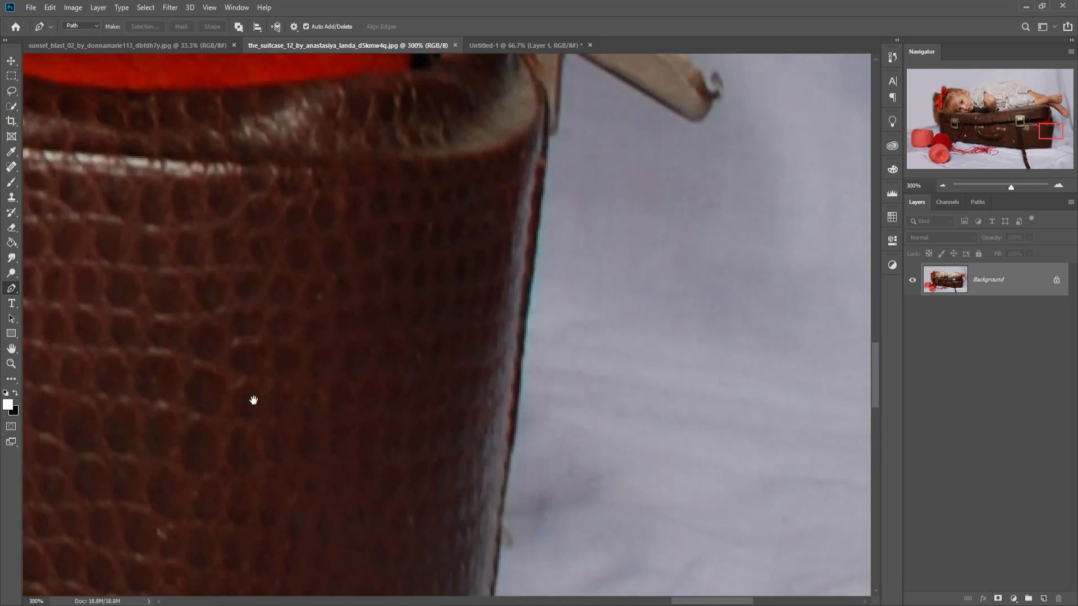
pyautogui.moveTo(650, 281); pyautogui.dragTo(695, 280)
pyautogui.moveTo(728, 148); pyautogui.dragTo(730, 154)
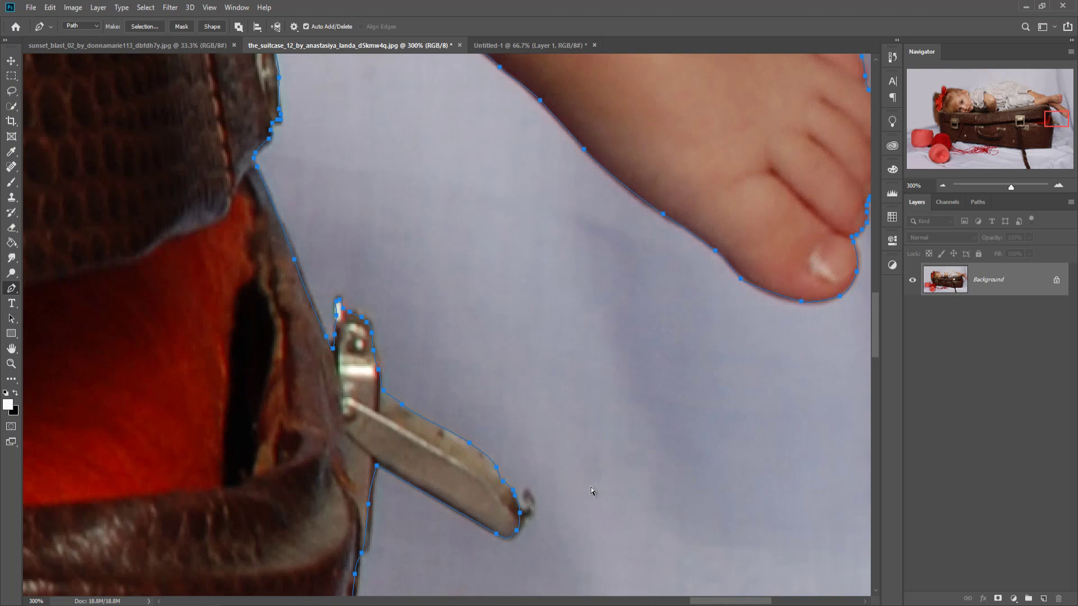
# Convert the path around the girl and suitcase into a new anti-aliased selection with a feather radius of 0 pixels.
pyautogui.scroll(-6, 591, 486)
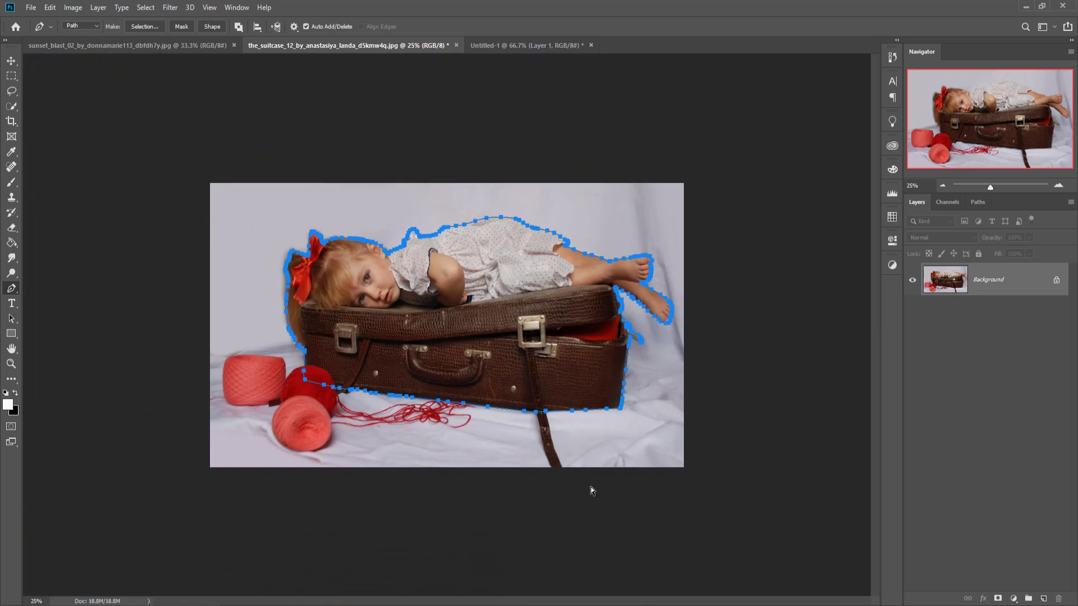
pyautogui.scroll(1, 526, 486)
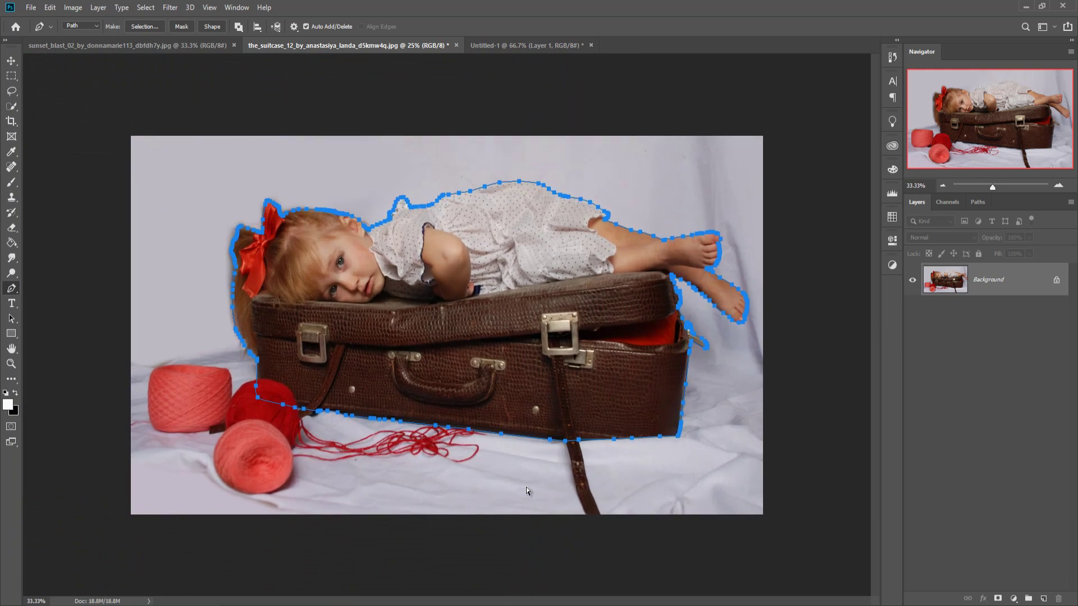
pyautogui.rightClick(446, 211)
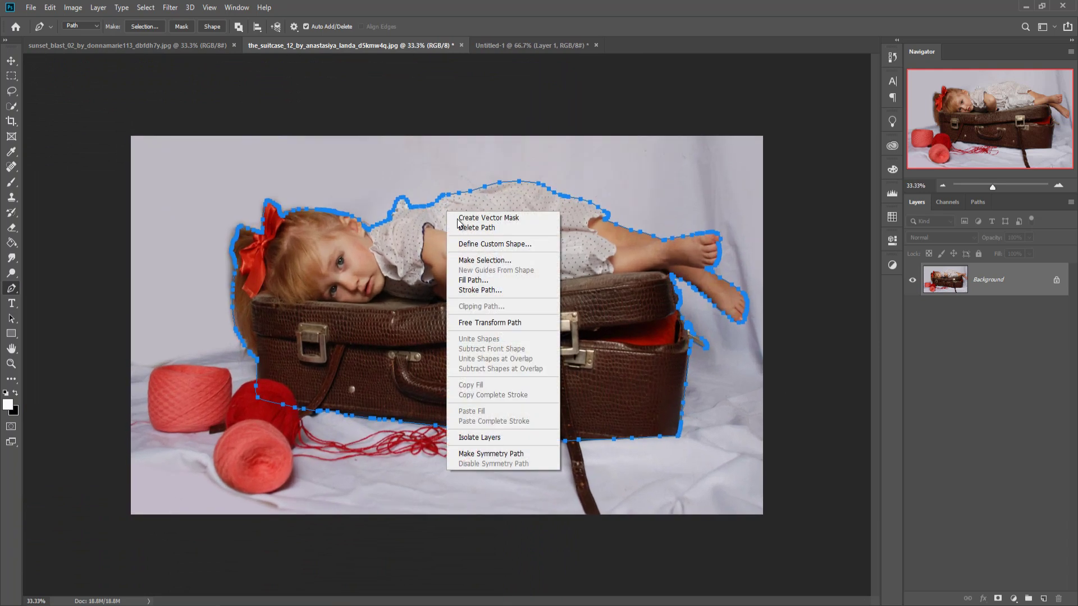
pyautogui.click(507, 261)
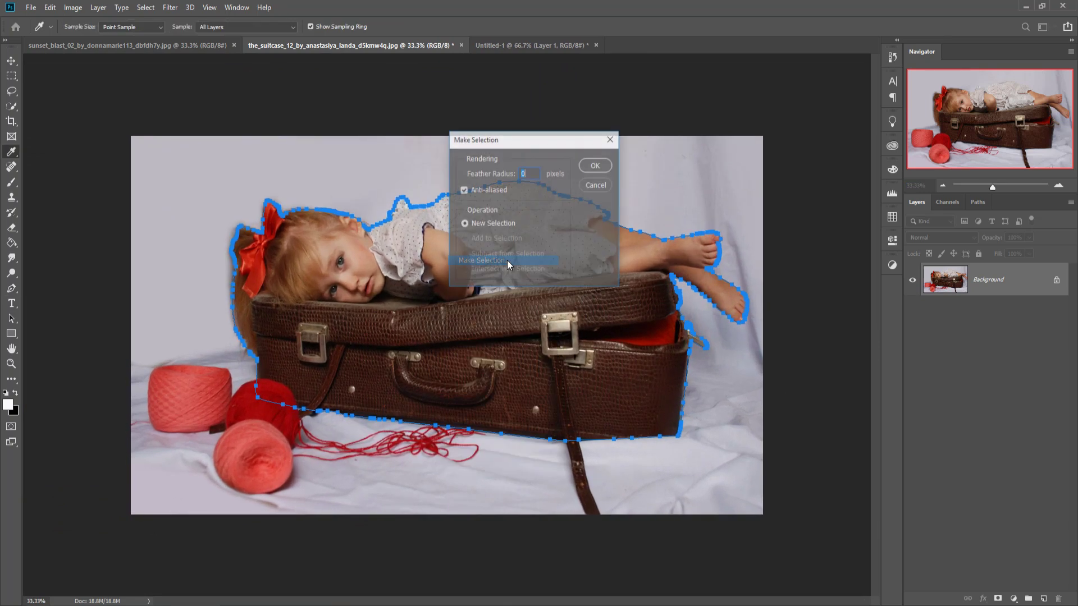
pyautogui.click(596, 165)
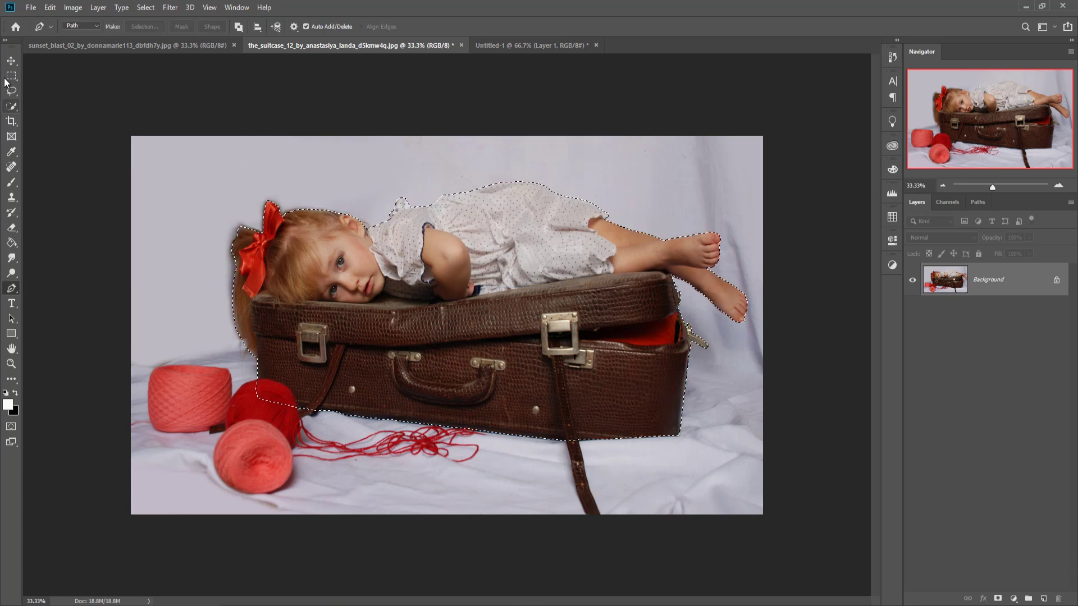
# Copy the selected girl and suitcase into Untitled-1 as a layer above the sea and minimize the source photo.
pyautogui.click(11, 60)
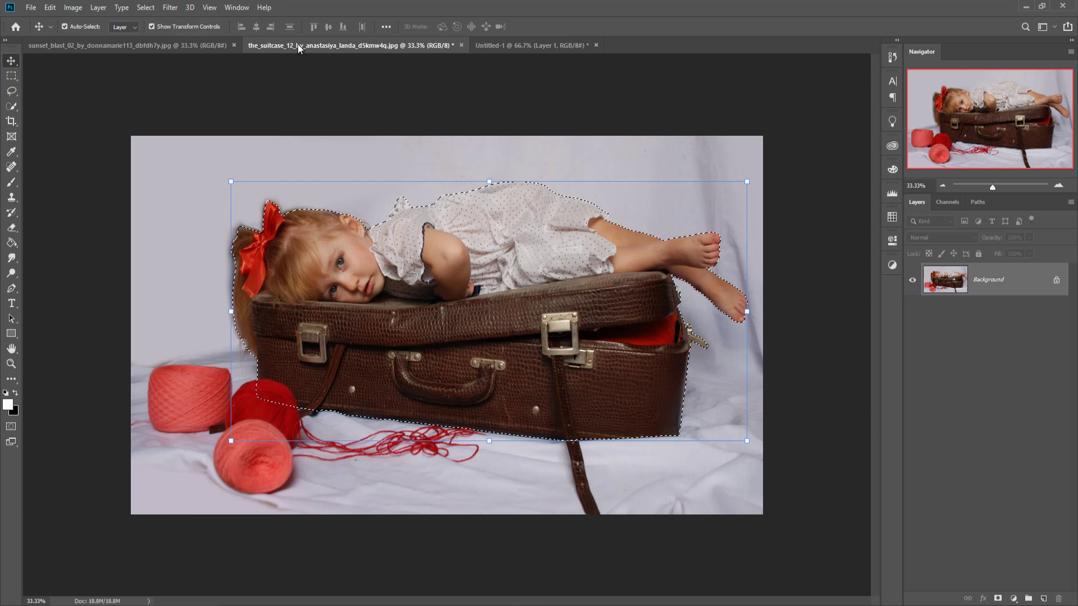
pyautogui.moveTo(296, 45); pyautogui.dragTo(323, 81)
pyautogui.click(295, 46)
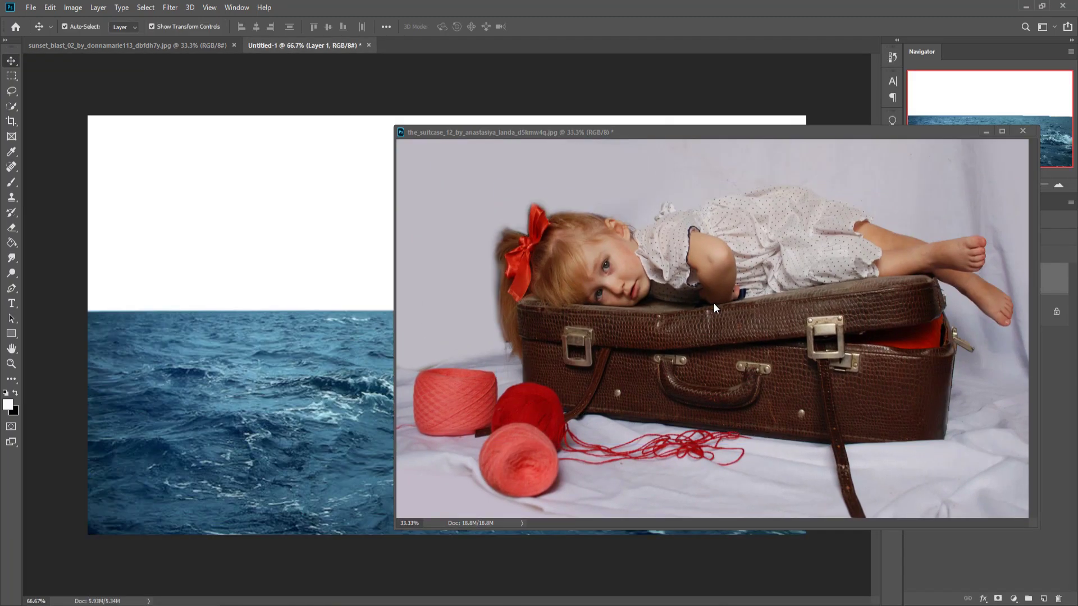
pyautogui.moveTo(713, 303); pyautogui.dragTo(322, 349)
pyautogui.click(985, 131)
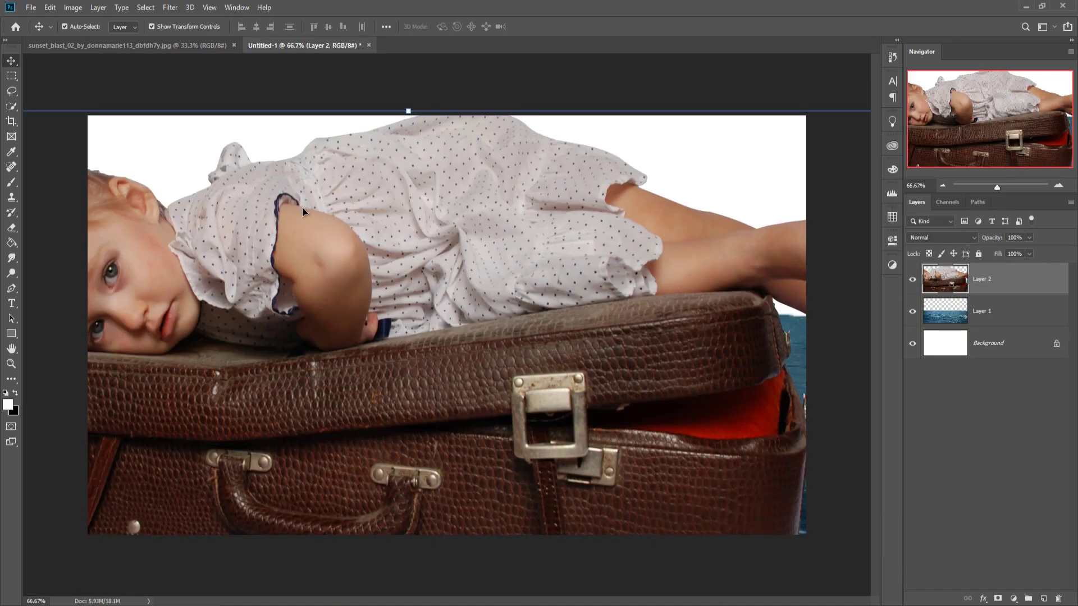
# Scale the girl-and-suitcase layer to about 32% and position it near the canvas centre, on the water just below the horizon.
pyautogui.moveTo(79, 287); pyautogui.dragTo(385, 287)
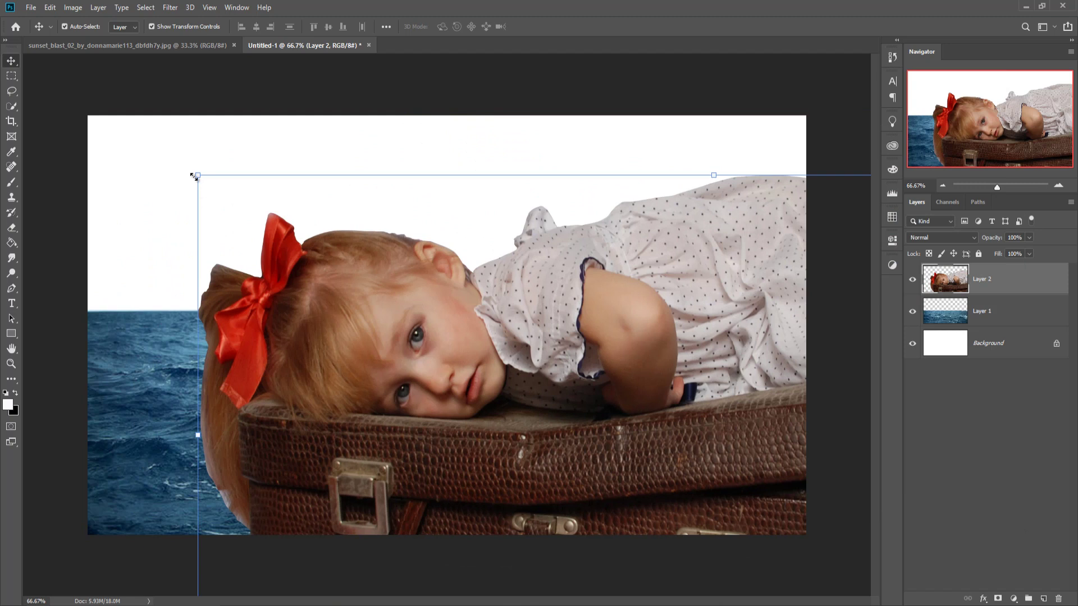
pyautogui.moveTo(194, 177); pyautogui.dragTo(637, 397)
pyautogui.moveTo(762, 460); pyautogui.dragTo(358, 281)
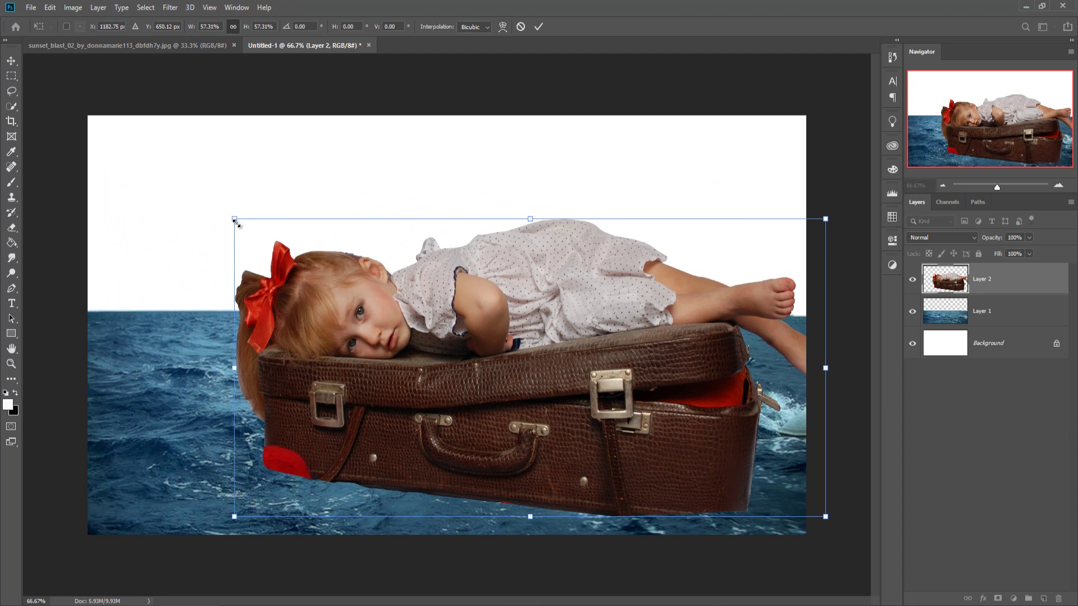
pyautogui.moveTo(236, 222); pyautogui.dragTo(360, 284)
pyautogui.moveTo(636, 388); pyautogui.dragTo(502, 372)
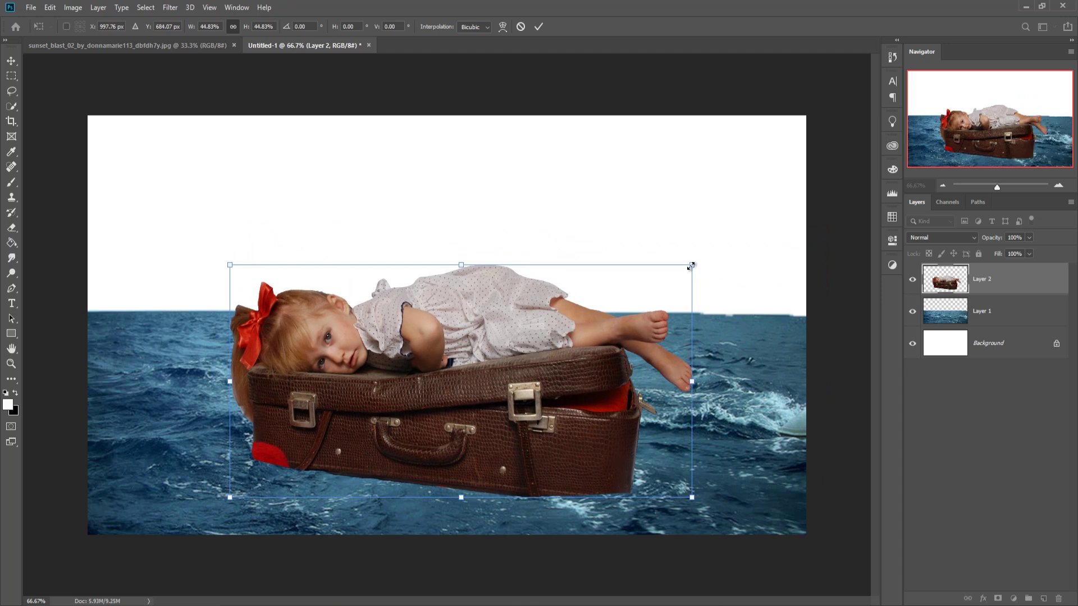
pyautogui.moveTo(690, 267); pyautogui.dragTo(633, 326)
pyautogui.moveTo(480, 455); pyautogui.dragTo(538, 411)
pyautogui.moveTo(667, 258); pyautogui.dragTo(608, 288)
pyautogui.moveTo(514, 393); pyautogui.dragTo(520, 392)
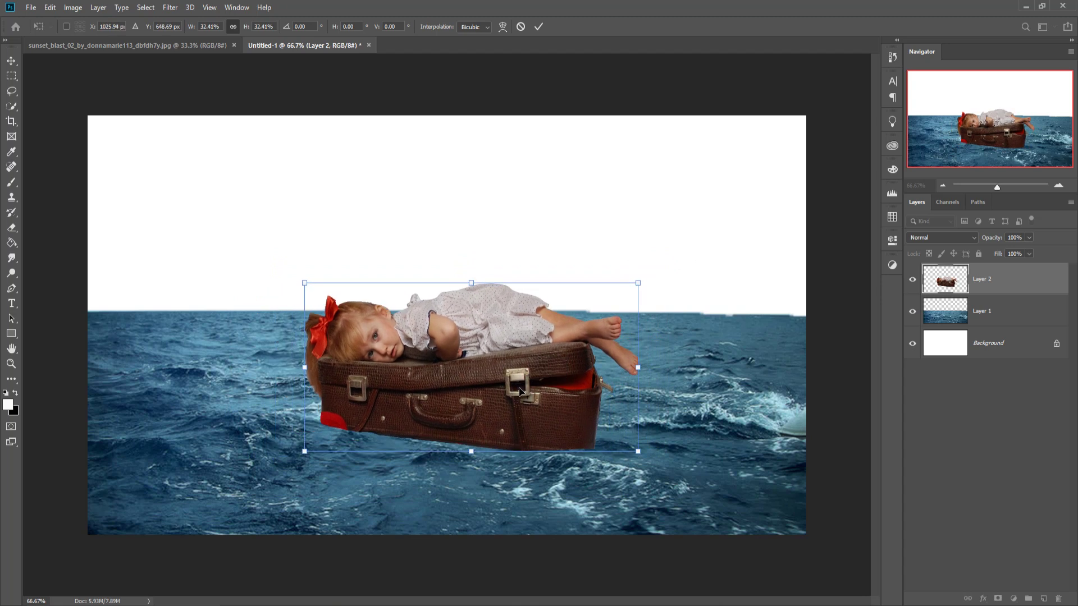
pyautogui.click(539, 26)
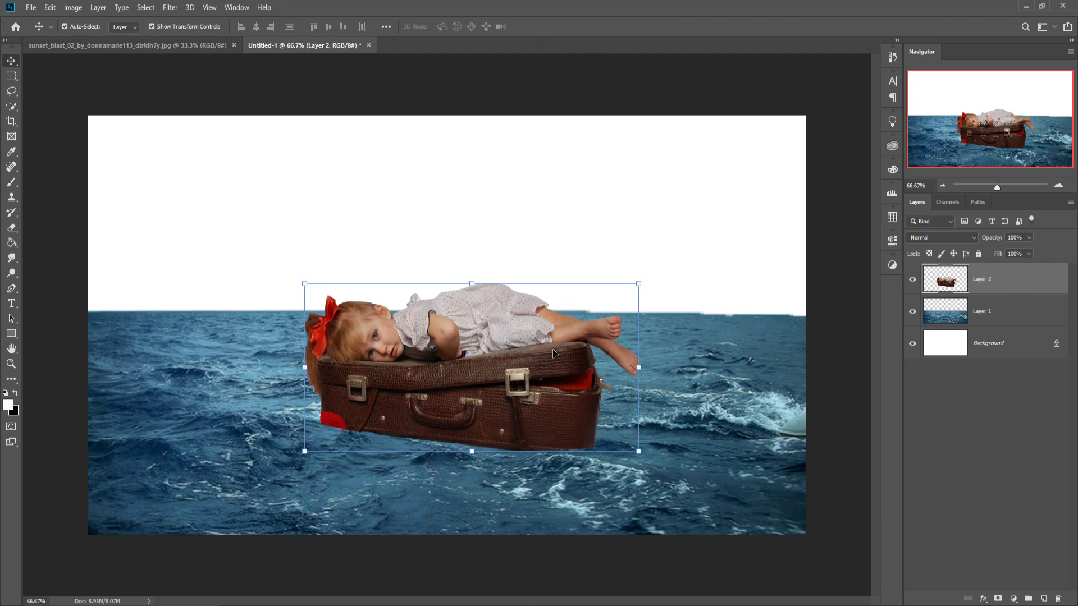
# Add a layer mask to the girl-and-suitcase layer and set up a black brush at 50% opacity for its lower edge.
pyautogui.click(998, 600)
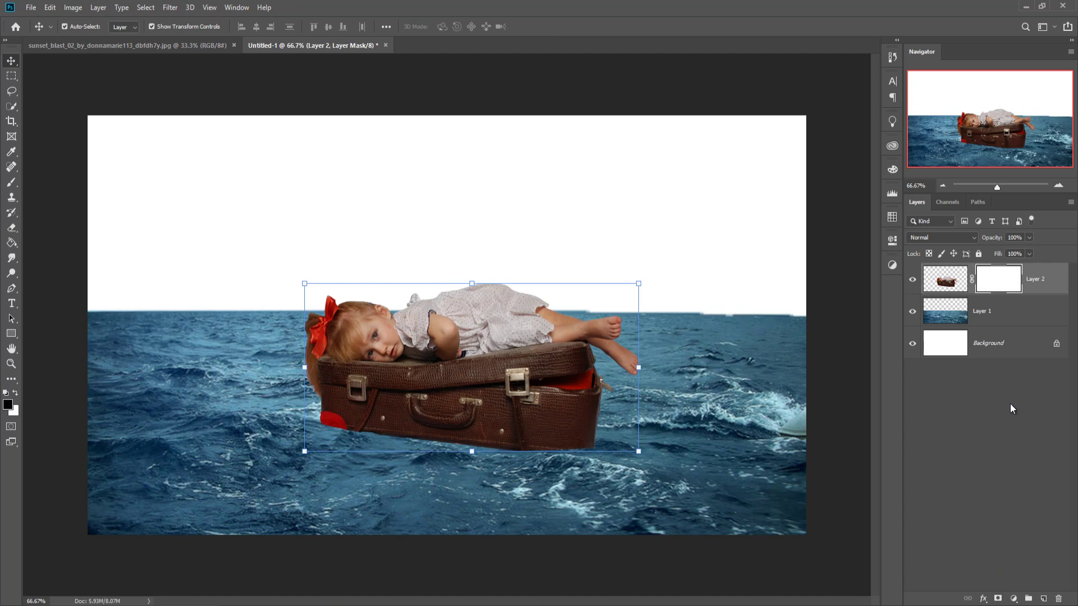
pyautogui.click(13, 181)
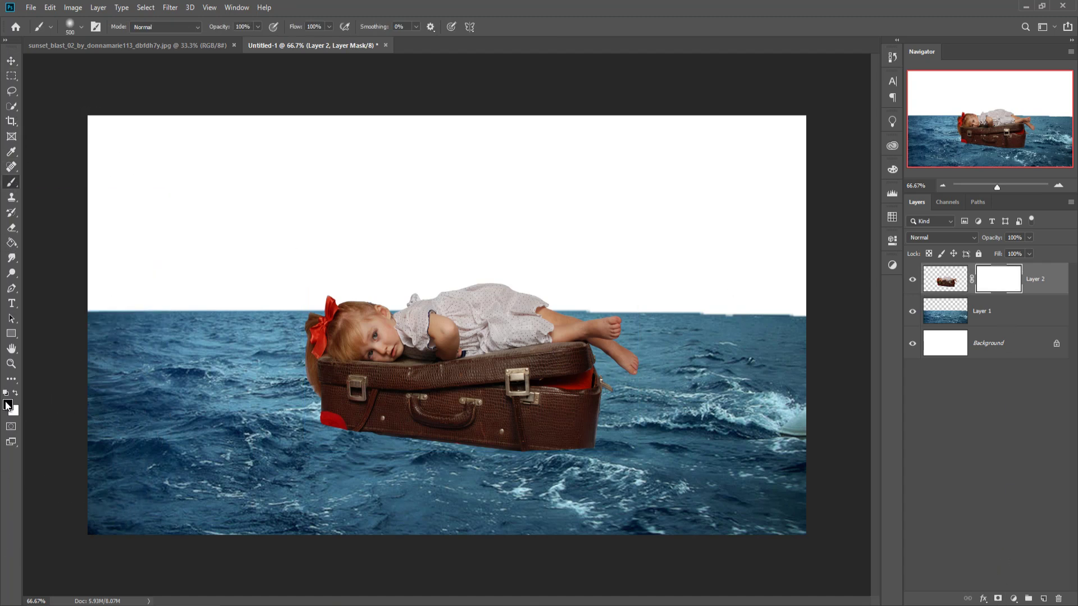
pyautogui.click(257, 27)
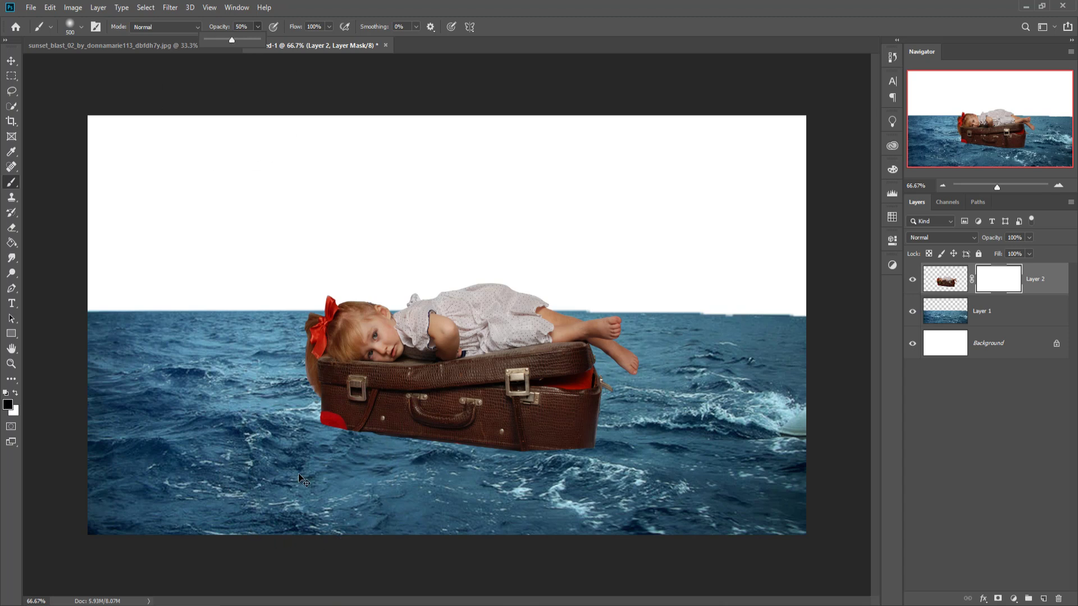
pyautogui.hotkey('ctrl', '+')
pyautogui.hotkey('ctrl', '+')
pyautogui.moveTo(413, 245); pyautogui.dragTo(413, 213)
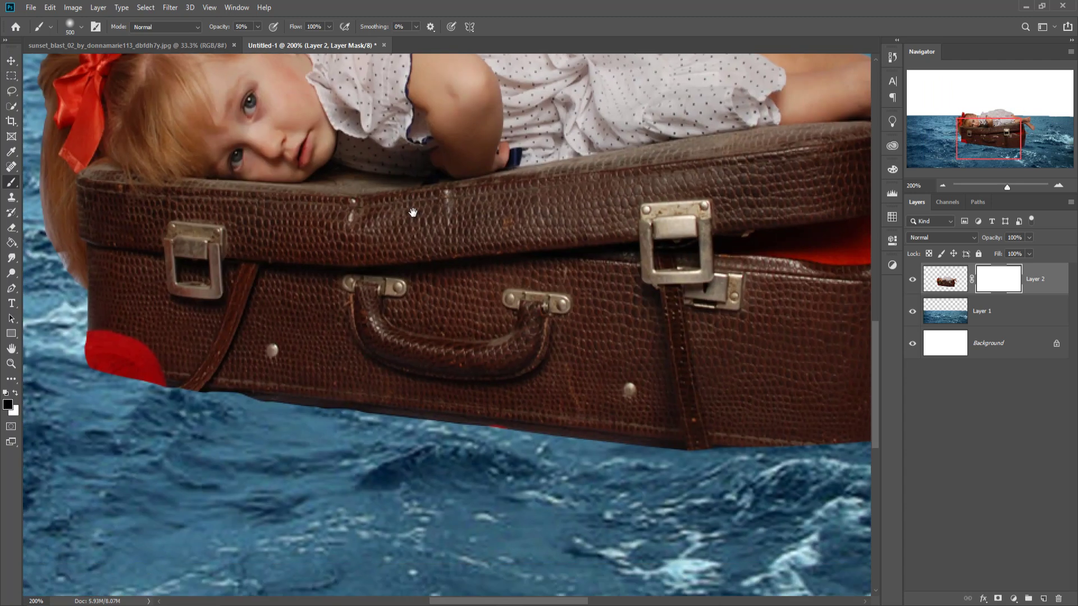
pyautogui.hotkey('ctrl', '-')
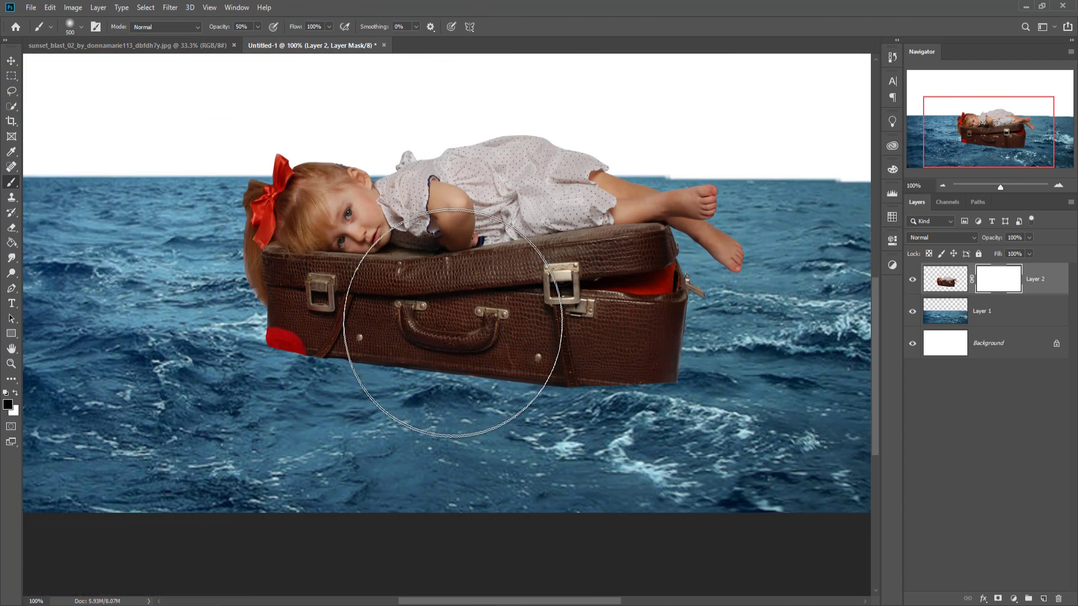
# Shrink the black brush to 150 and 100 px and paint the layer mask along the suitcase's bottom so it sinks into the water.
pyautogui.press('[')
pyautogui.press('[')
pyautogui.press('[')
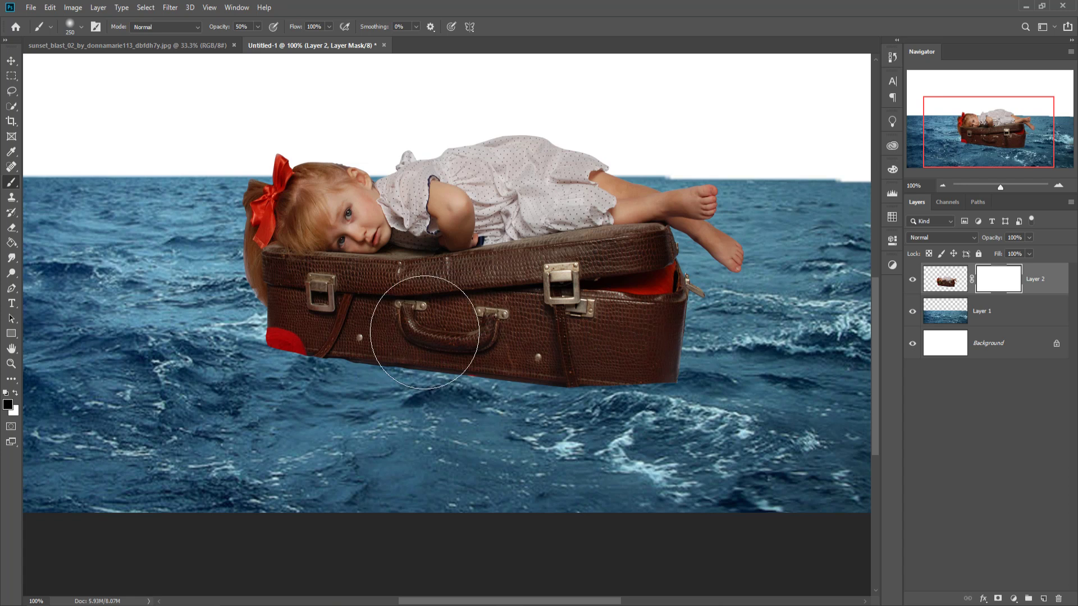
pyautogui.press('[')
pyautogui.press('[')
pyautogui.press('[')
pyautogui.press('[')
pyautogui.press('[')
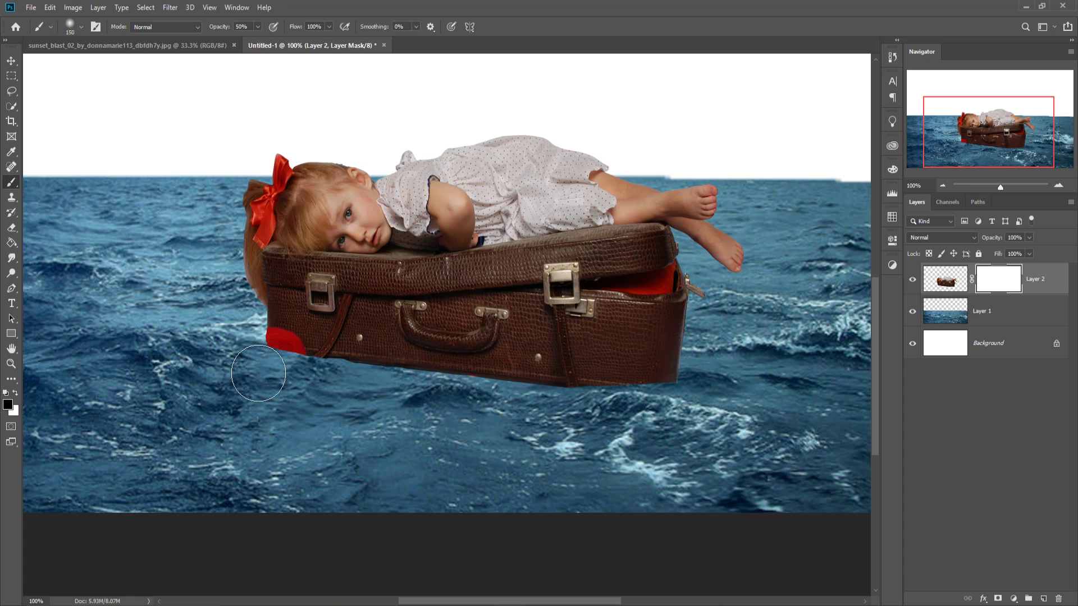
pyautogui.moveTo(281, 338)
pyautogui.mouseDown()
pyautogui.moveTo(328, 348)
pyautogui.moveTo(251, 368)
pyautogui.moveTo(246, 352)
pyautogui.moveTo(223, 355)
pyautogui.moveTo(334, 355)
pyautogui.moveTo(335, 365)
pyautogui.moveTo(257, 346)
pyautogui.moveTo(348, 368)
pyautogui.moveTo(513, 373)
pyautogui.moveTo(534, 359)
pyautogui.moveTo(611, 368)
pyautogui.moveTo(560, 380)
pyautogui.moveTo(588, 387)
pyautogui.moveTo(605, 383)
pyautogui.moveTo(585, 378)
pyautogui.moveTo(647, 377)
pyautogui.moveTo(560, 397)
pyautogui.mouseUp()
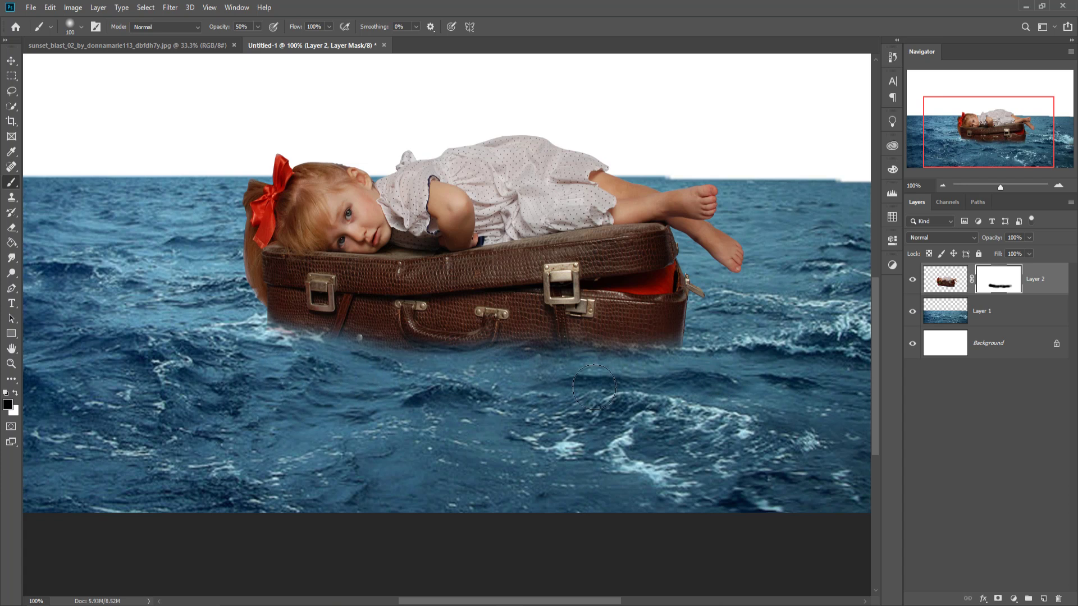
pyautogui.moveTo(470, 386)
pyautogui.mouseDown()
pyautogui.moveTo(589, 397)
pyautogui.moveTo(588, 412)
pyautogui.moveTo(602, 421)
pyautogui.moveTo(666, 427)
pyautogui.moveTo(611, 412)
pyautogui.mouseUp()
pyautogui.click(12, 60)
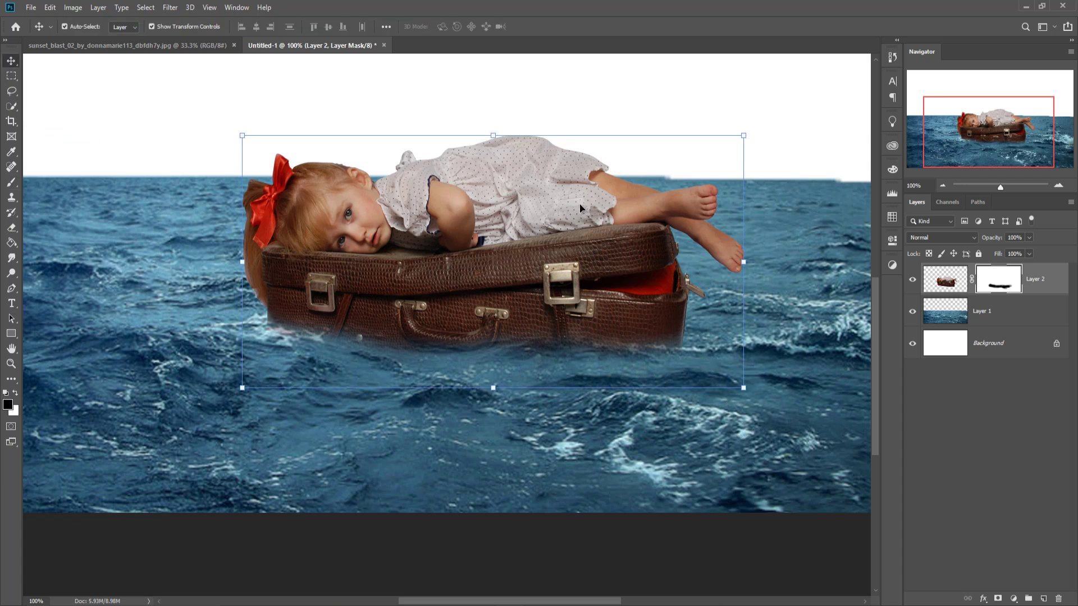
# Smudge fine hair strands outward along the ponytail's outer edge on Layer 2's image, using the Smudge tool at 80% strength.
pyautogui.click(929, 291)
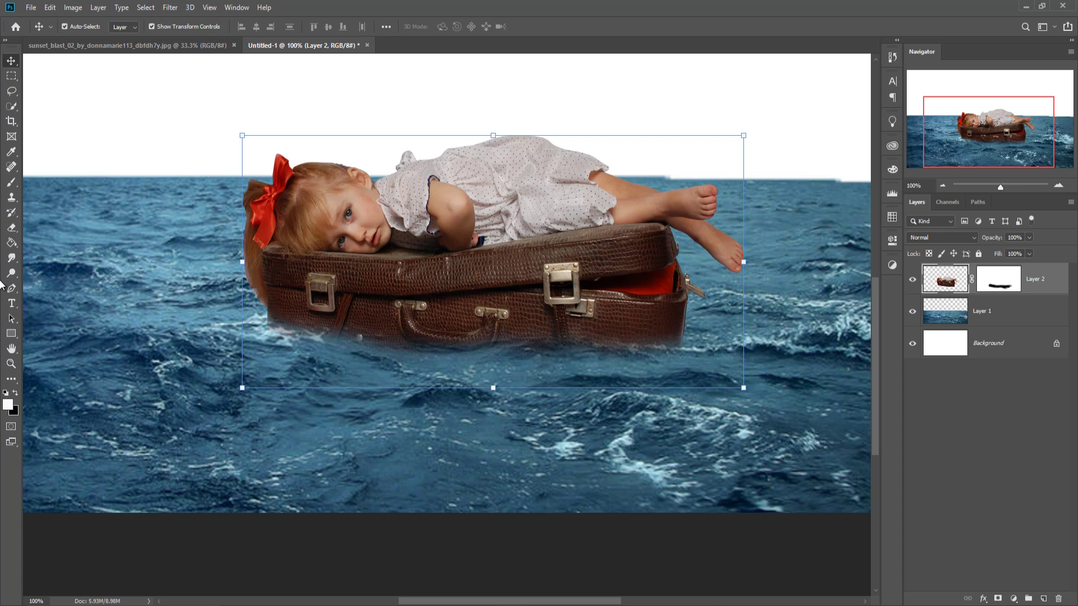
pyautogui.click(12, 258)
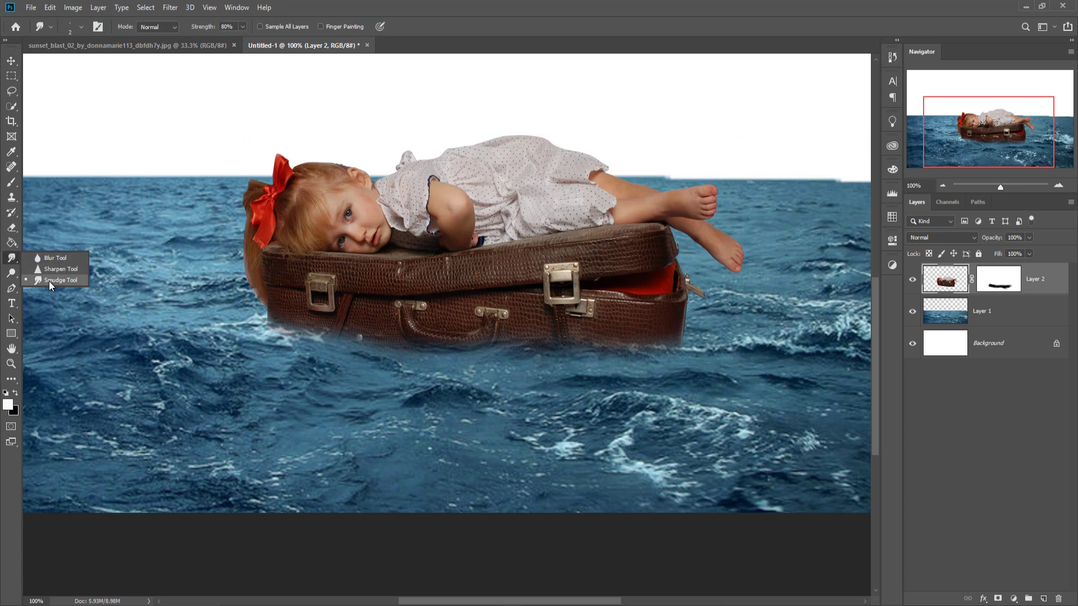
pyautogui.click(49, 280)
pyautogui.hotkey('ctrl', '+')
pyautogui.hotkey('ctrl', '+')
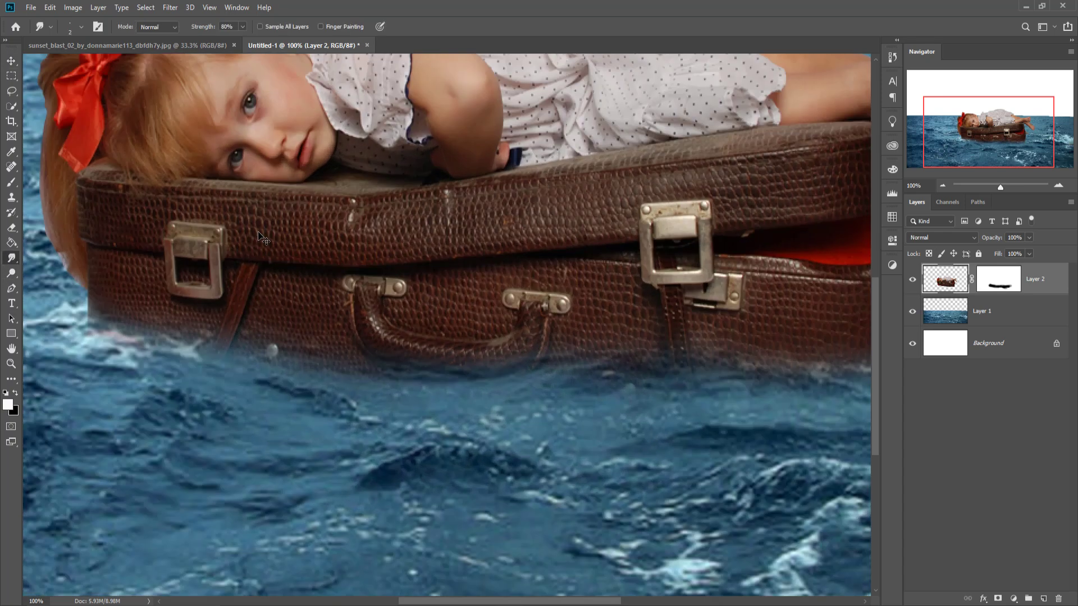
pyautogui.moveTo(224, 236); pyautogui.dragTo(690, 398)
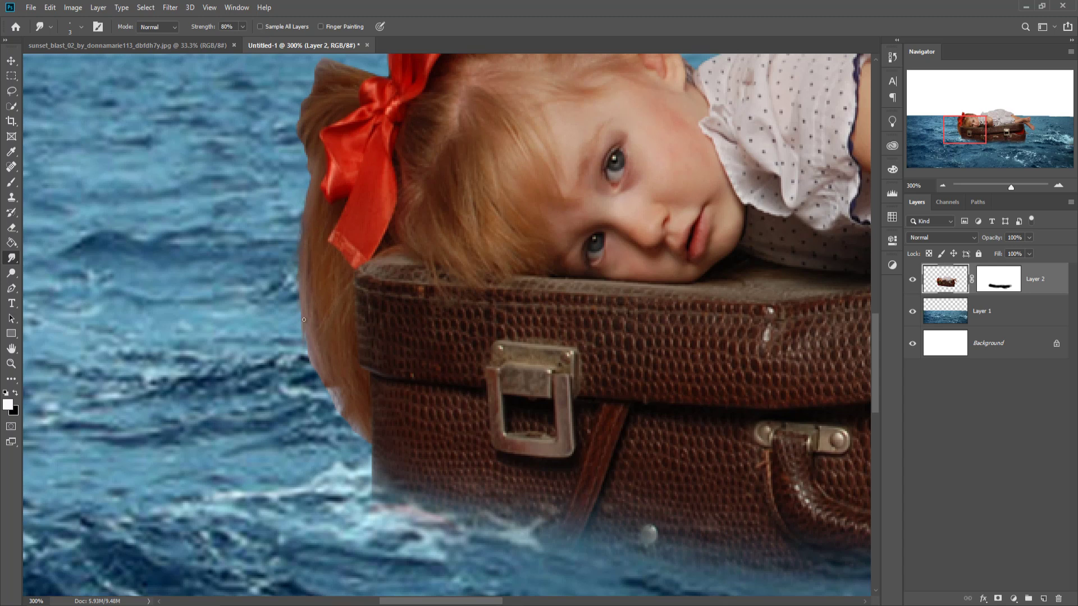
pyautogui.moveTo(325, 392); pyautogui.dragTo(324, 373)
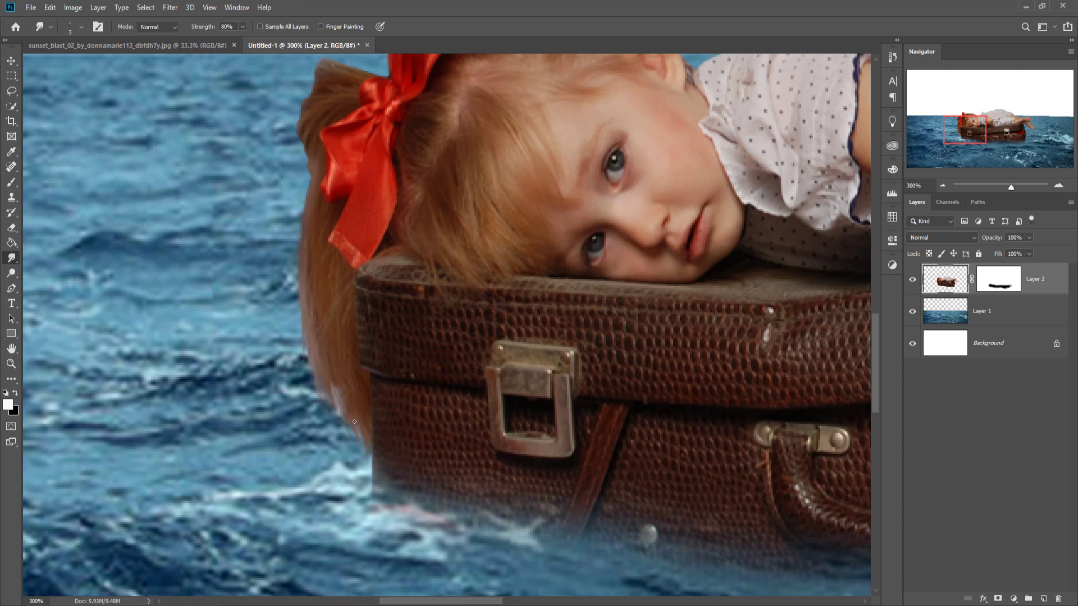
pyautogui.moveTo(355, 422); pyautogui.dragTo(340, 399)
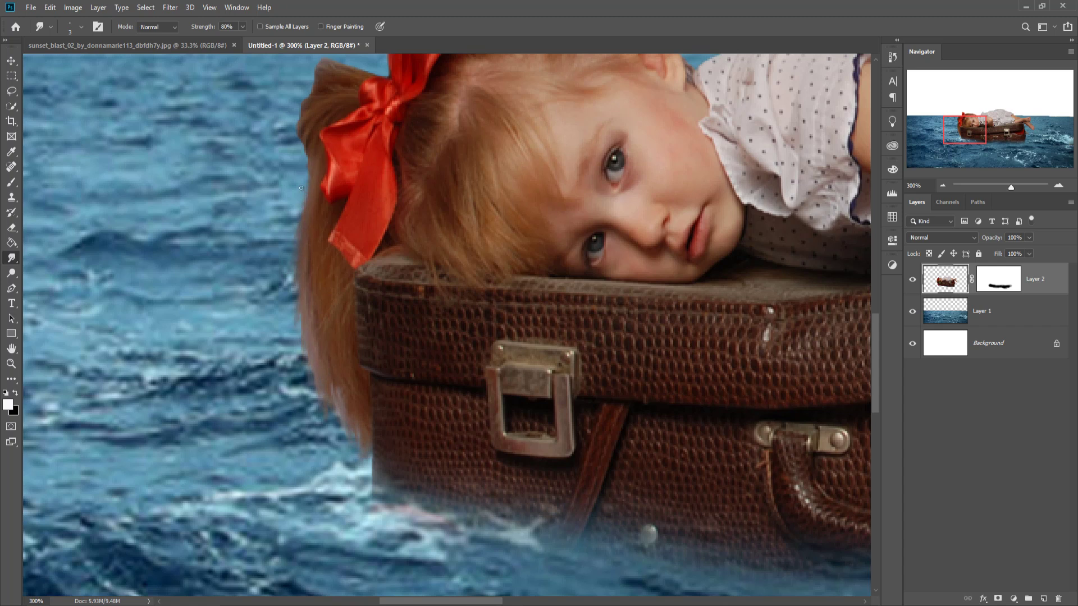
pyautogui.moveTo(301, 188); pyautogui.dragTo(297, 162)
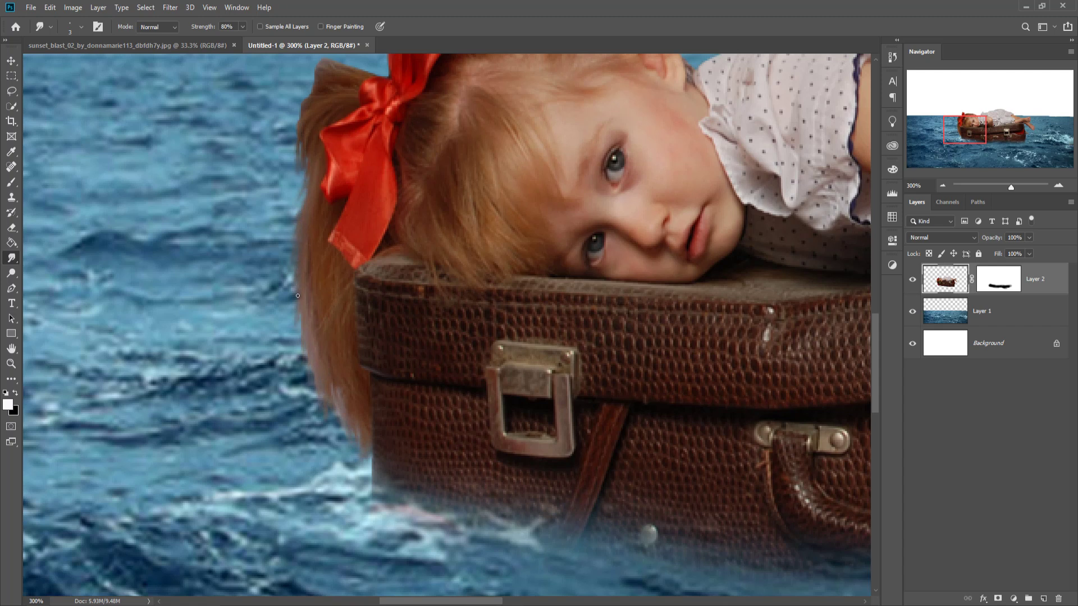
# Smudge loose strands out of the ponytail's upper end and along the crown of the girl's head.
pyautogui.moveTo(343, 52)
pyautogui.mouseDown()
pyautogui.moveTo(383, 173)
pyautogui.moveTo(339, 167)
pyautogui.mouseUp()
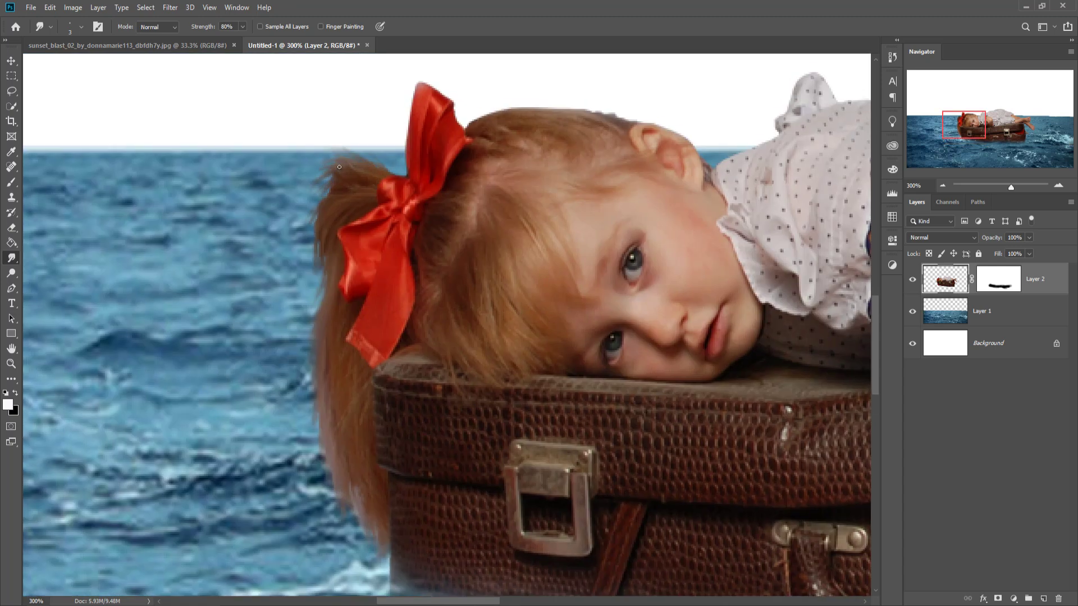
pyautogui.moveTo(474, 137)
pyautogui.mouseDown()
pyautogui.moveTo(485, 109)
pyautogui.moveTo(462, 128)
pyautogui.moveTo(517, 101)
pyautogui.moveTo(488, 121)
pyautogui.moveTo(541, 104)
pyautogui.moveTo(634, 123)
pyautogui.moveTo(576, 105)
pyautogui.moveTo(519, 117)
pyautogui.moveTo(556, 95)
pyautogui.mouseUp()
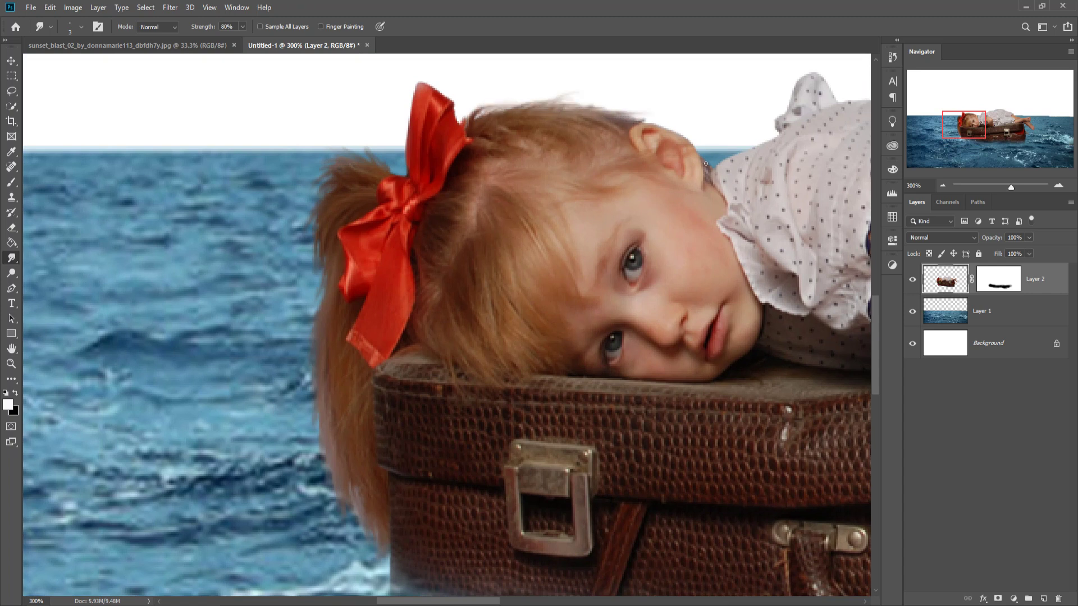
pyautogui.click(11, 62)
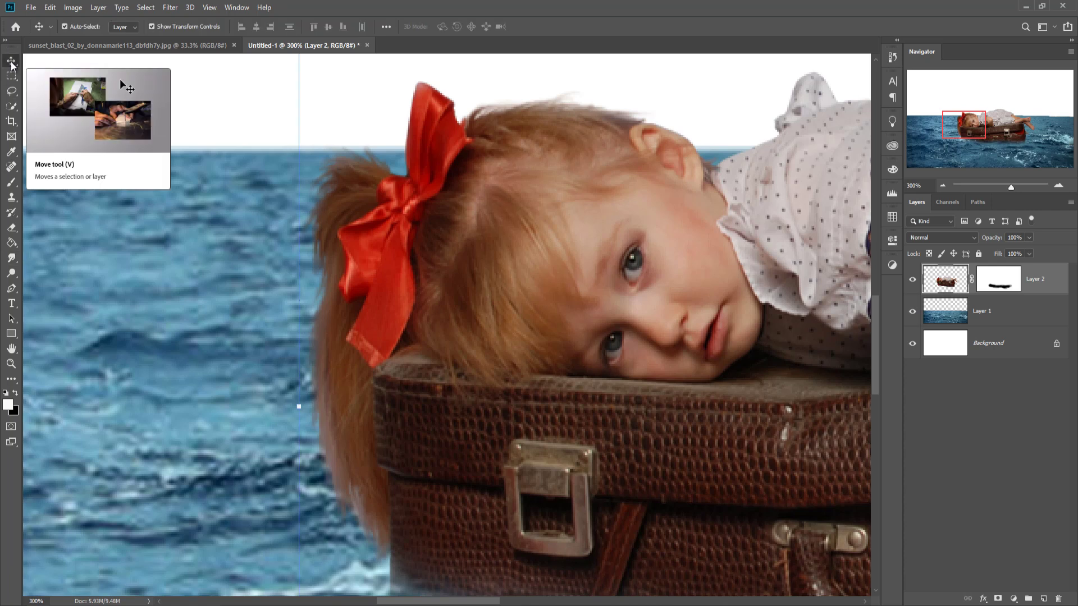
pyautogui.hotkey('ctrl', '-')
pyautogui.hotkey('ctrl', '-')
pyautogui.hotkey('ctrl', '-')
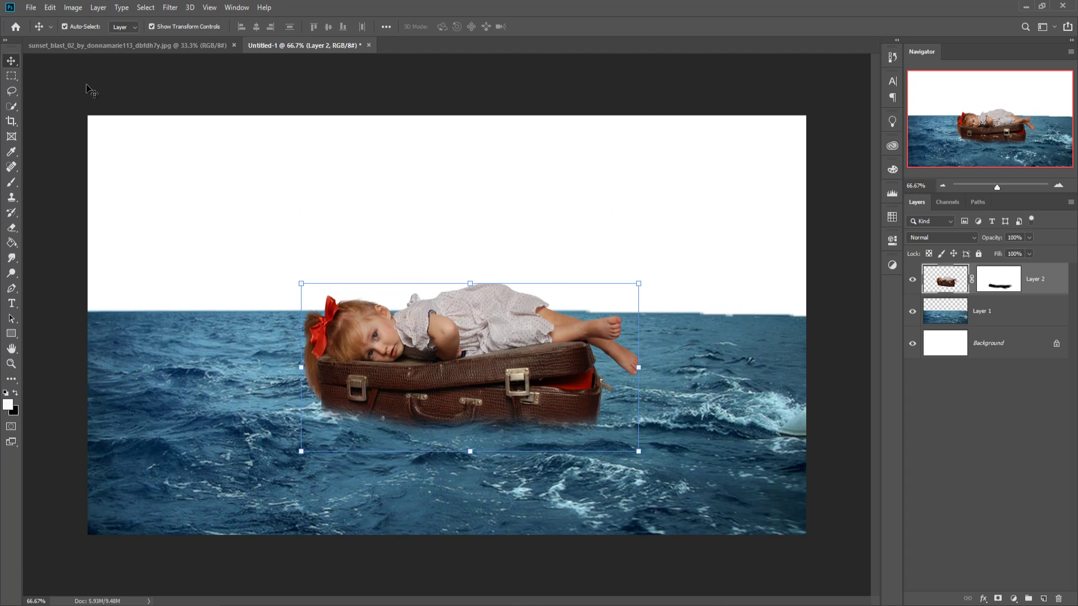
# Float the sunset sky photo, copy it into Untitled-1 as a new layer, and minimize the source photo.
pyautogui.click(91, 50)
pyautogui.moveTo(96, 49); pyautogui.dragTo(767, 136)
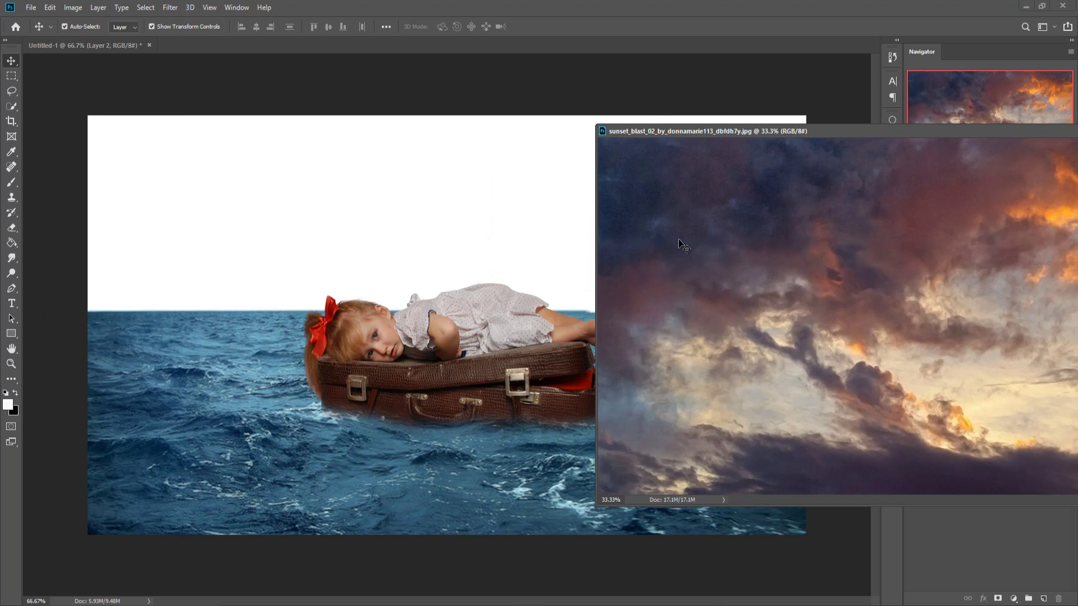
pyautogui.moveTo(679, 239); pyautogui.dragTo(461, 201)
pyautogui.moveTo(1032, 131); pyautogui.dragTo(471, 212)
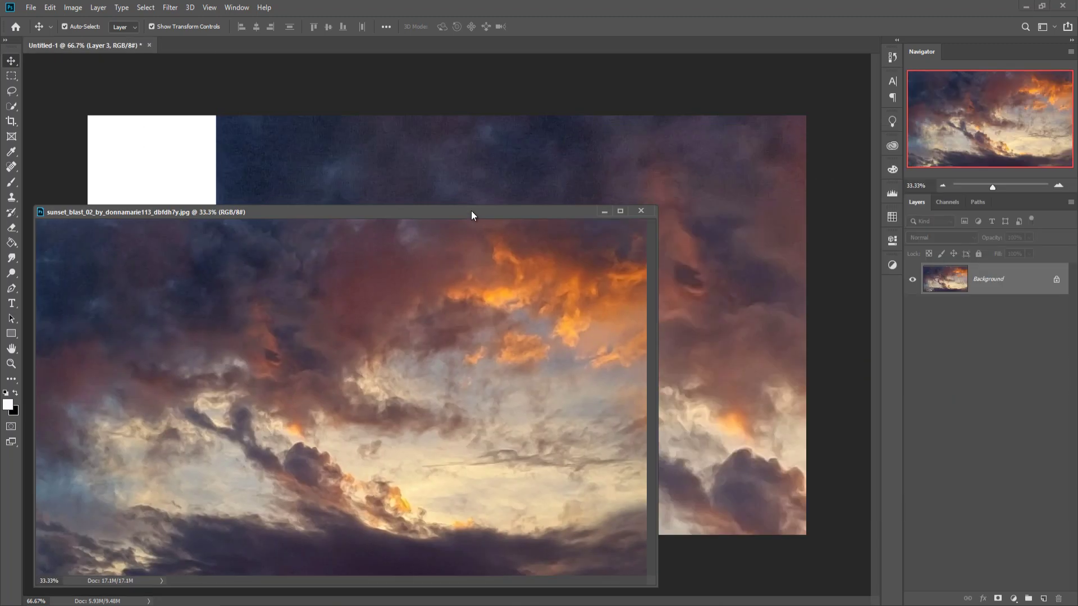
pyautogui.click(610, 213)
# Scale the sky layer to about 59% and position it to span the full canvas width.
pyautogui.moveTo(346, 281); pyautogui.dragTo(290, 298)
pyautogui.moveTo(157, 128); pyautogui.dragTo(617, 394)
pyautogui.moveTo(223, 206); pyautogui.dragTo(201, 170)
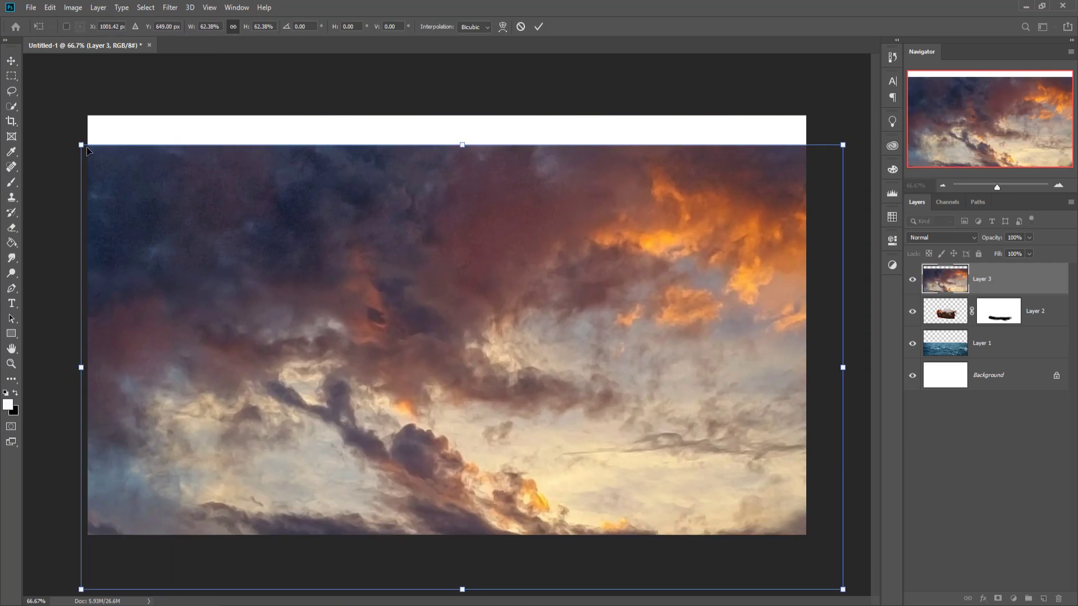
pyautogui.moveTo(81, 145); pyautogui.dragTo(202, 217)
pyautogui.moveTo(461, 284); pyautogui.dragTo(347, 175)
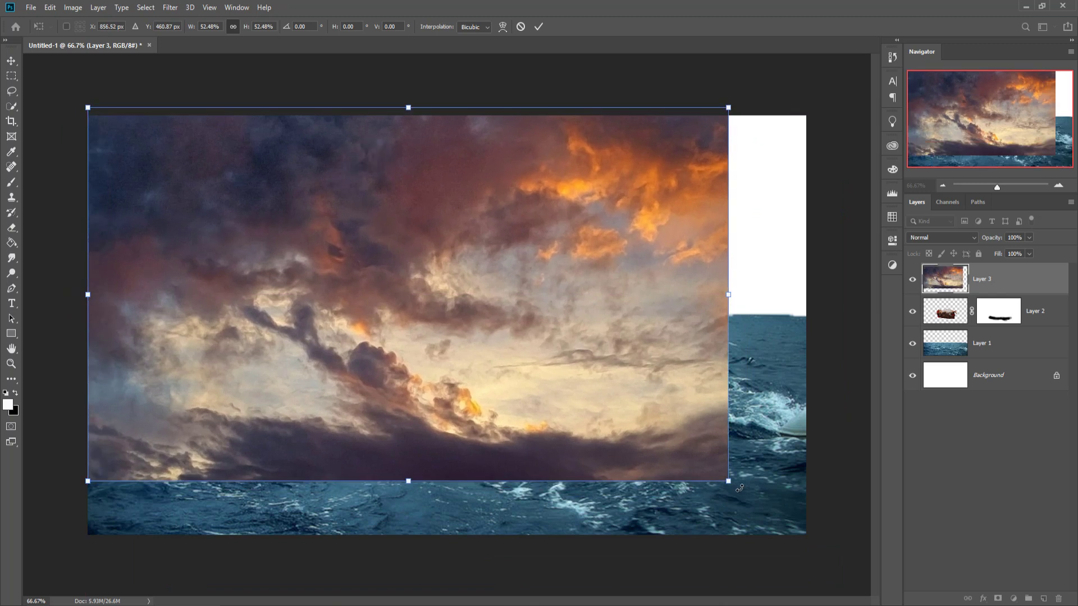
pyautogui.moveTo(731, 483); pyautogui.dragTo(809, 528)
pyautogui.moveTo(705, 452)
pyautogui.mouseDown()
pyautogui.moveTo(691, 406)
pyautogui.moveTo(704, 439)
pyautogui.mouseUp()
pyautogui.click(539, 27)
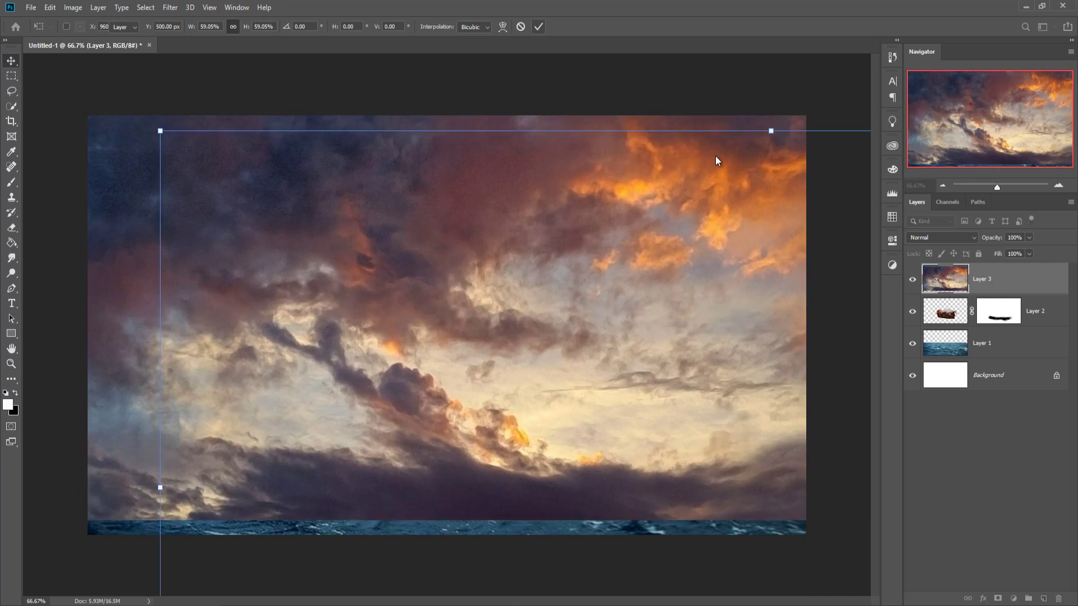
# Place the sky layer beneath the sea layer and shift it upward so its bright clouds sit just above the horizon.
pyautogui.moveTo(1017, 277); pyautogui.dragTo(1031, 356)
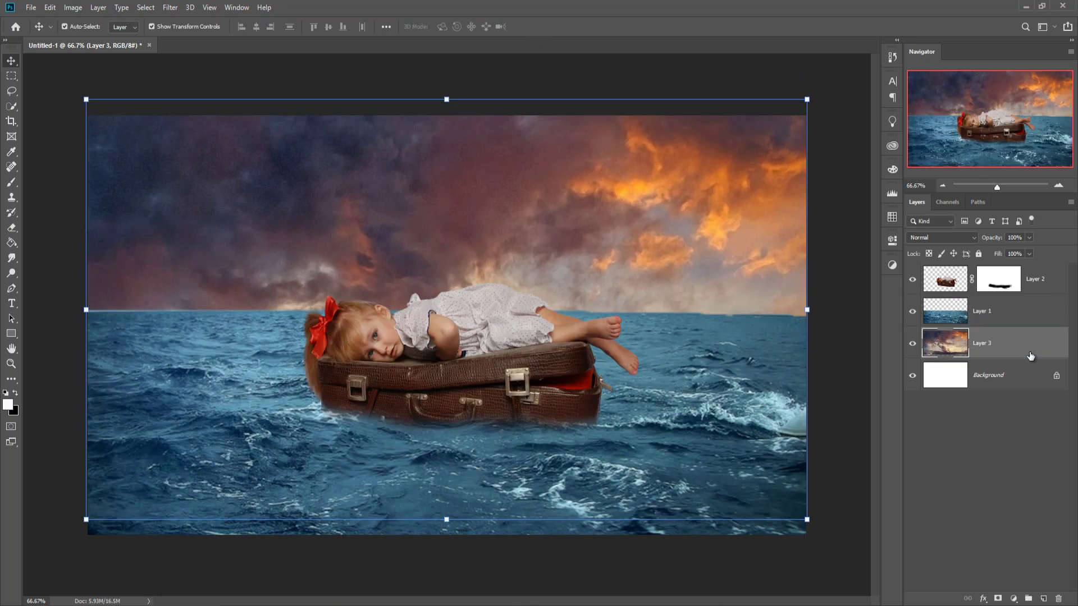
pyautogui.moveTo(483, 228); pyautogui.dragTo(480, 154)
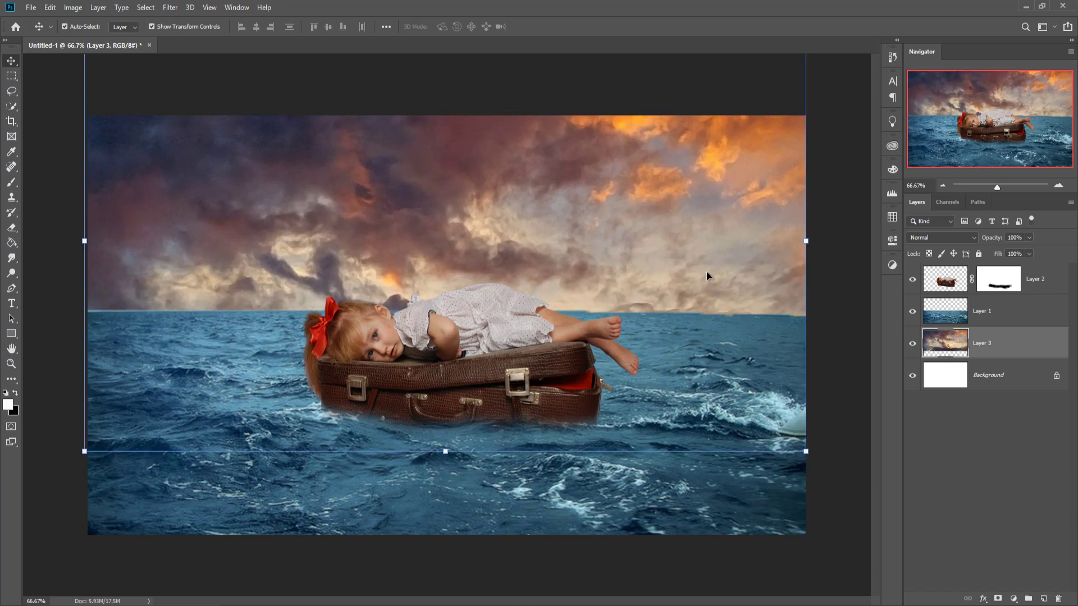
pyautogui.moveTo(706, 275); pyautogui.dragTo(697, 254)
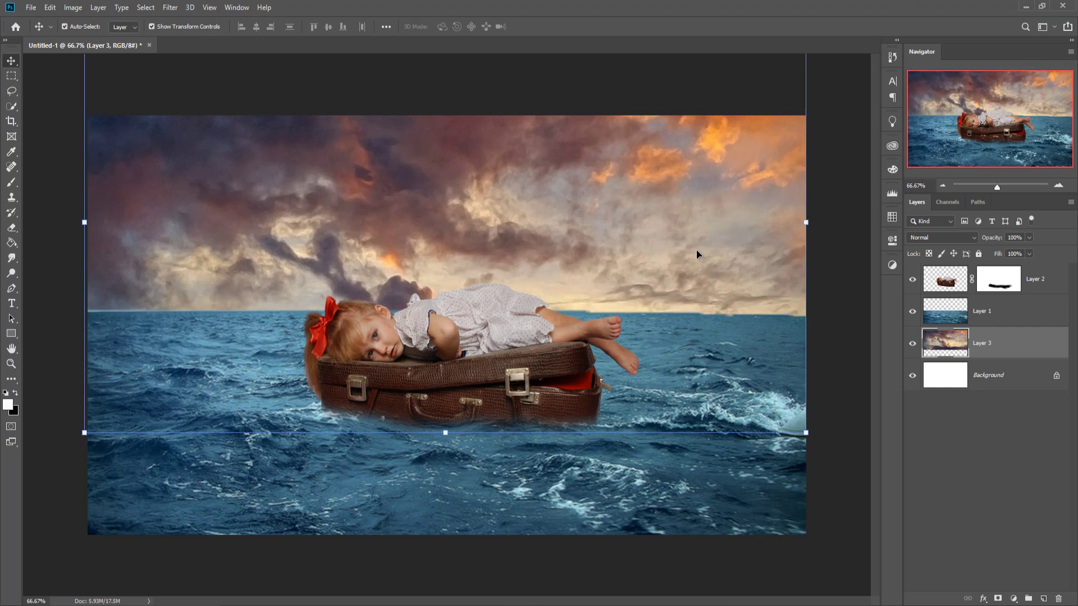
# Add a layer mask to the sea layer and soften the horizon with a 100 px black brush at 50% opacity.
pyautogui.click(999, 316)
pyautogui.click(1003, 597)
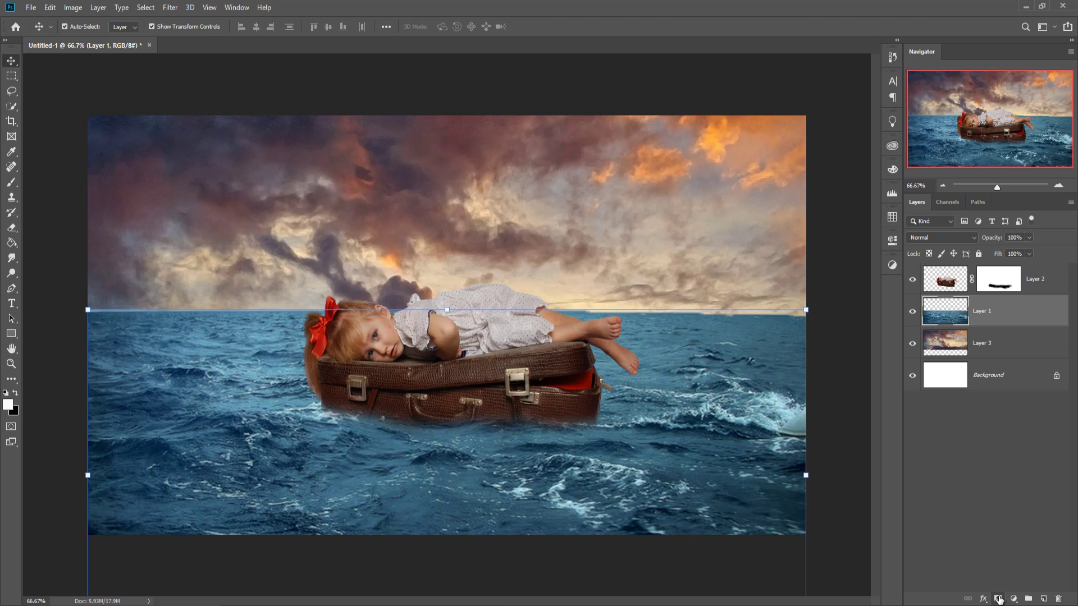
pyautogui.click(11, 182)
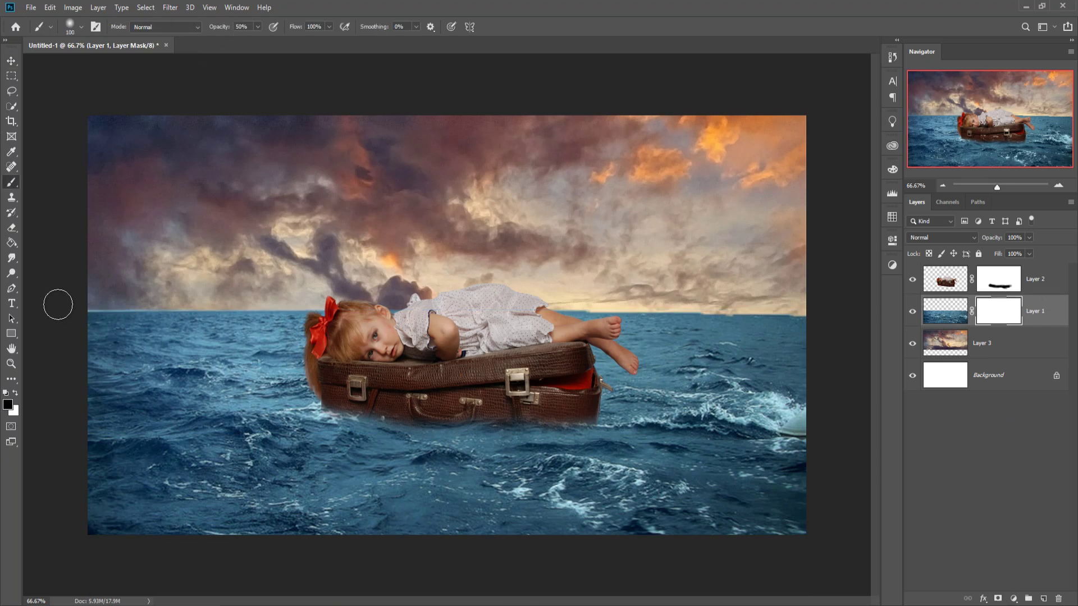
pyautogui.moveTo(75, 305)
pyautogui.mouseDown()
pyautogui.moveTo(176, 306)
pyautogui.moveTo(59, 307)
pyautogui.moveTo(773, 300)
pyautogui.moveTo(650, 305)
pyautogui.moveTo(753, 309)
pyautogui.moveTo(767, 300)
pyautogui.moveTo(540, 295)
pyautogui.moveTo(885, 295)
pyautogui.moveTo(772, 293)
pyautogui.moveTo(702, 272)
pyautogui.mouseUp()
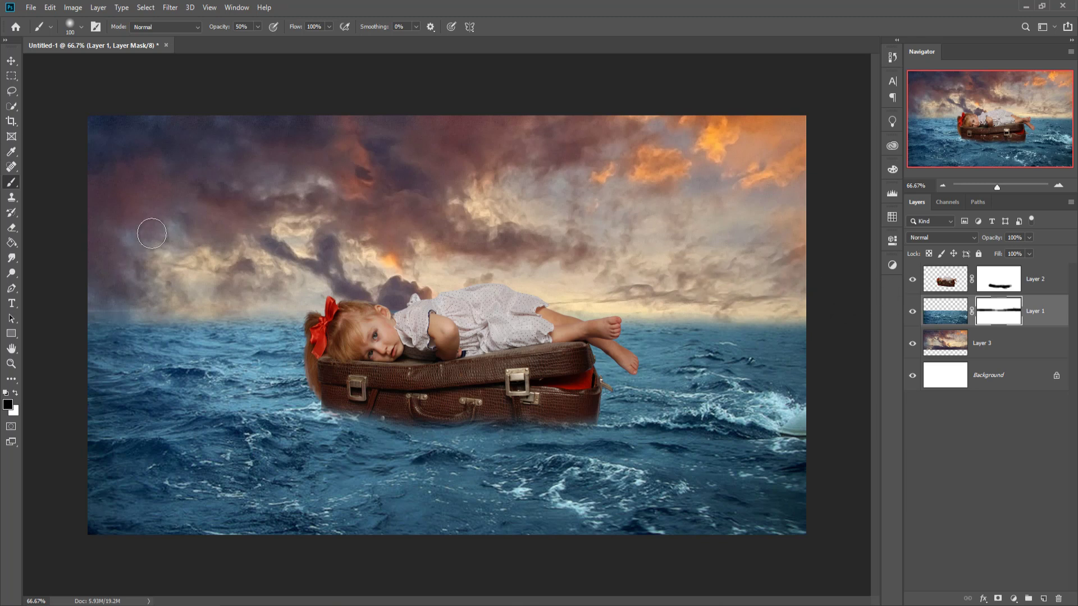
pyautogui.press('ctrl')
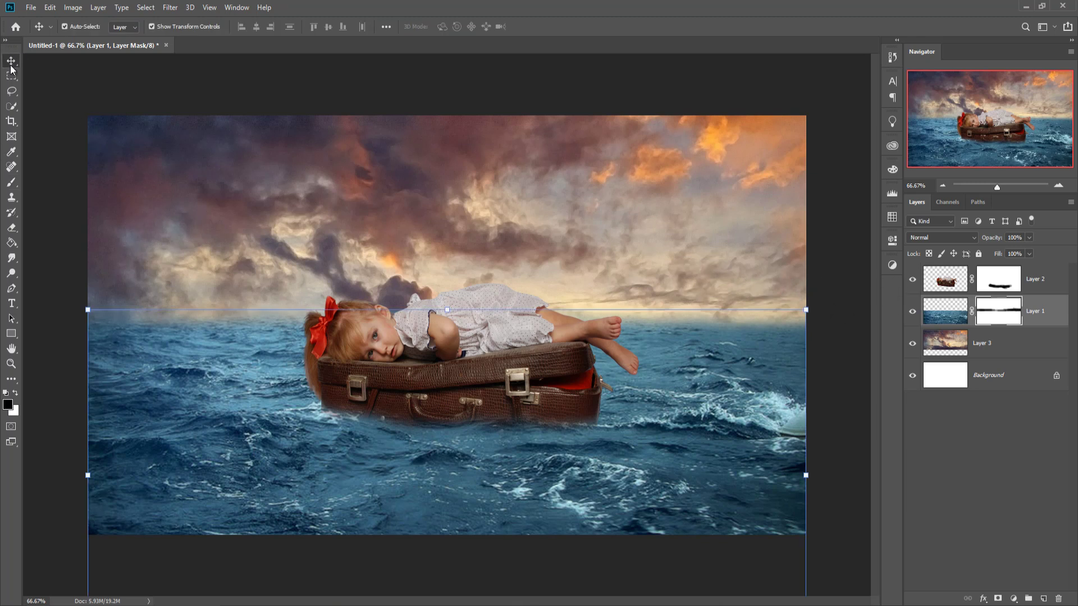
pyautogui.click(11, 60)
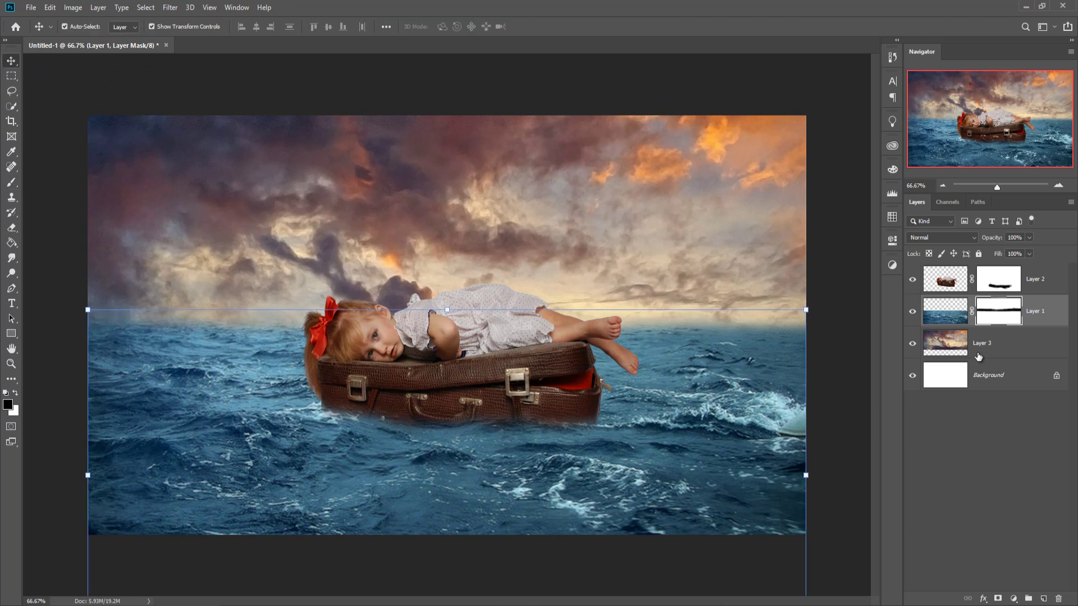
# Duplicate the sky layer as Layer 3 copy within Untitled-1.
pyautogui.click(952, 342)
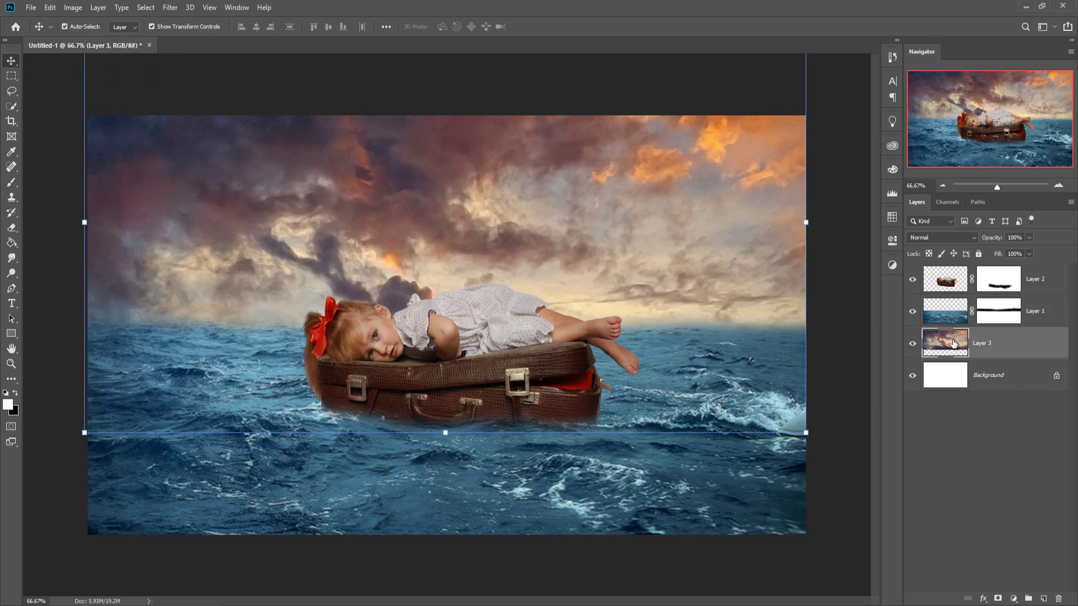
pyautogui.rightClick(1035, 349)
pyautogui.click(914, 175)
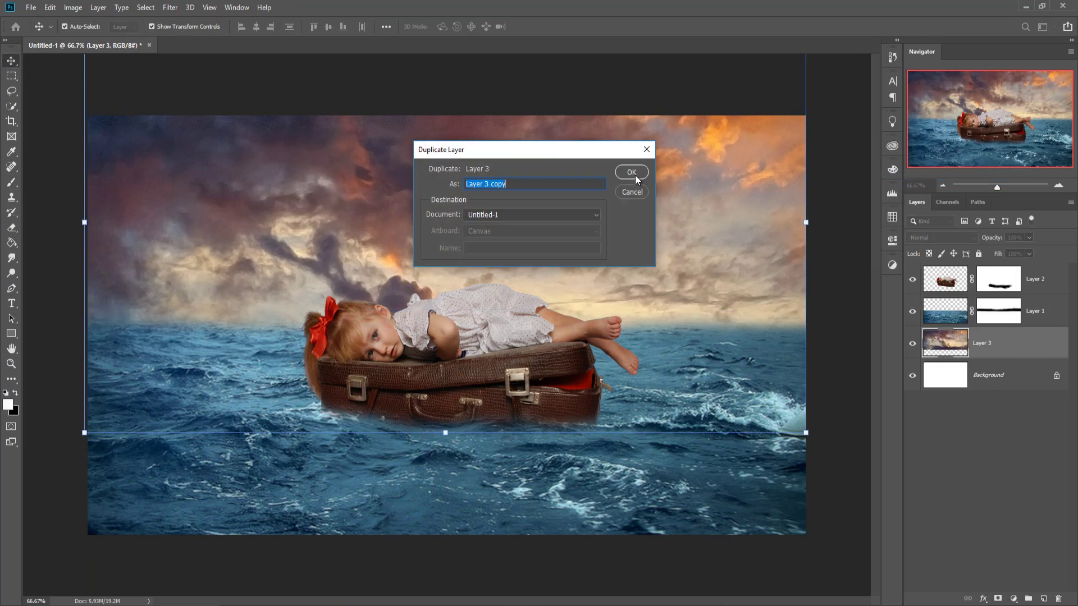
pyautogui.click(635, 176)
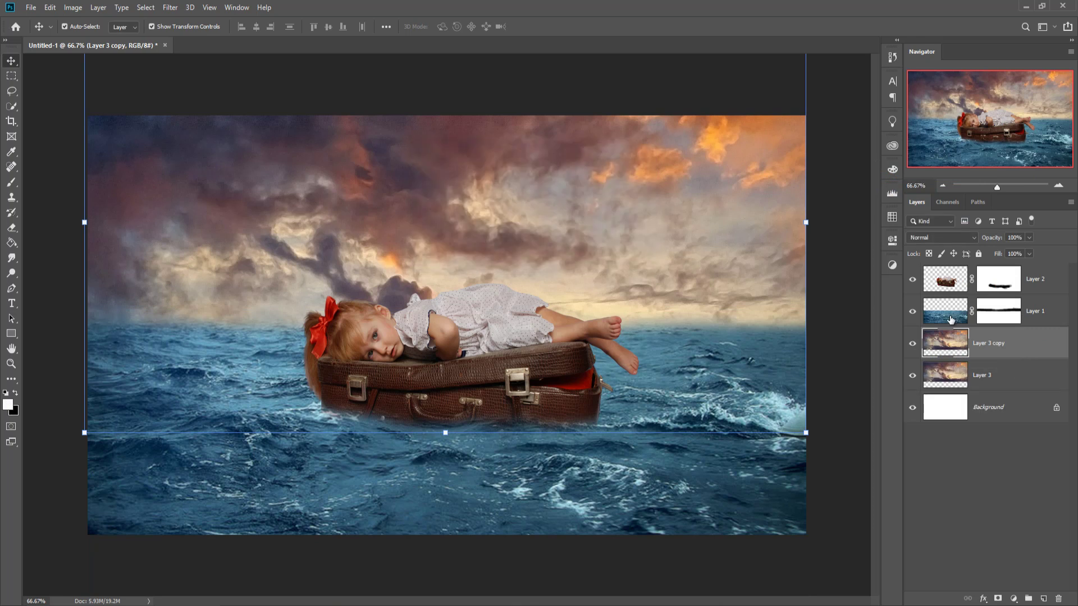
# Apply a Motion Blur to the duplicated sky layer with a 0° angle and a distance of 78 pixels.
pyautogui.click(170, 8)
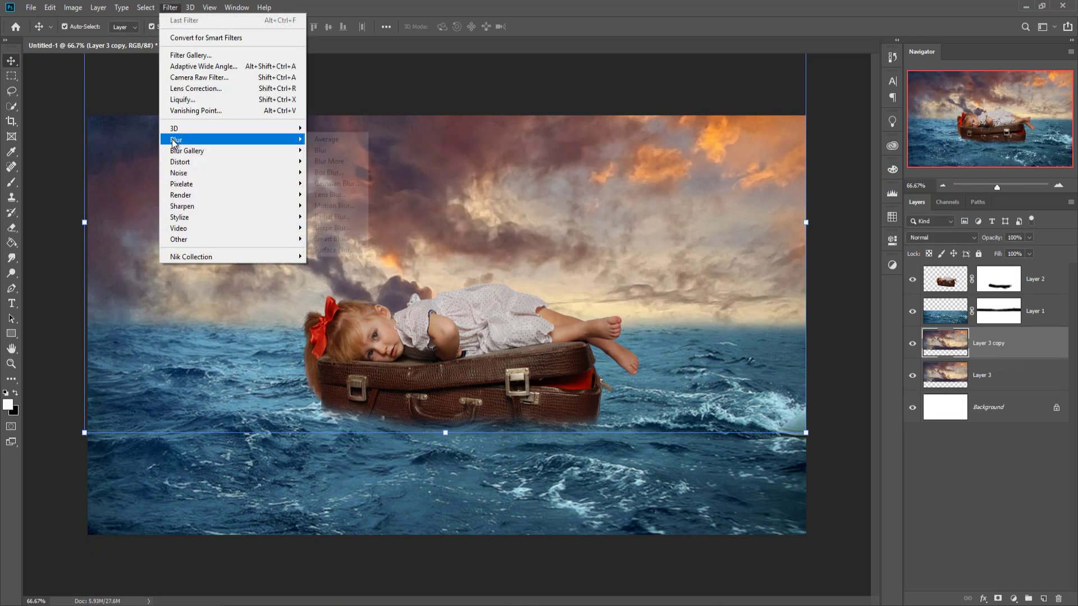
pyautogui.moveTo(172, 144)
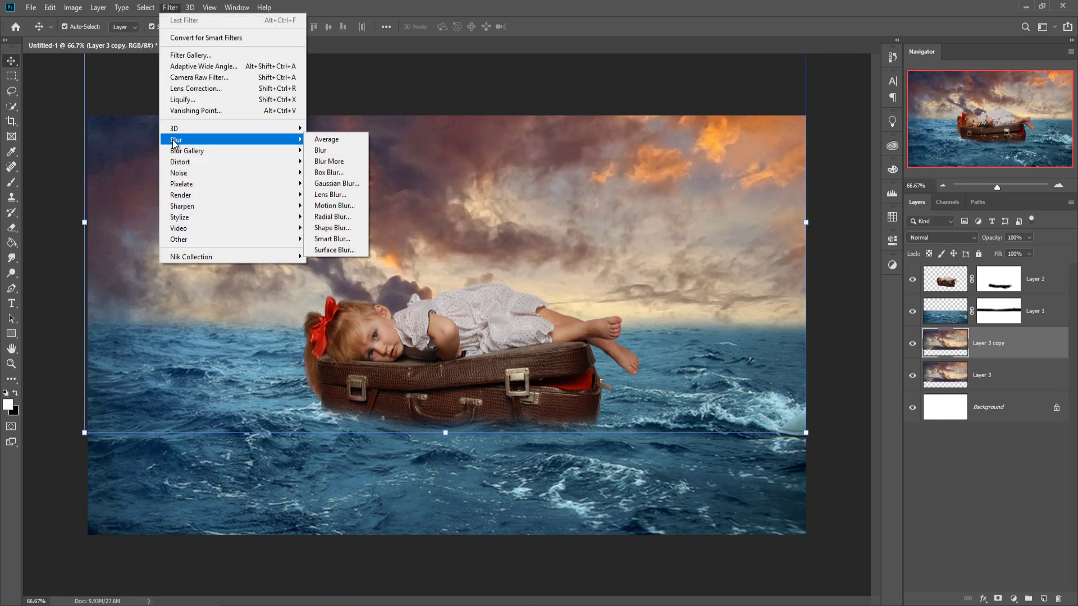
pyautogui.click(335, 205)
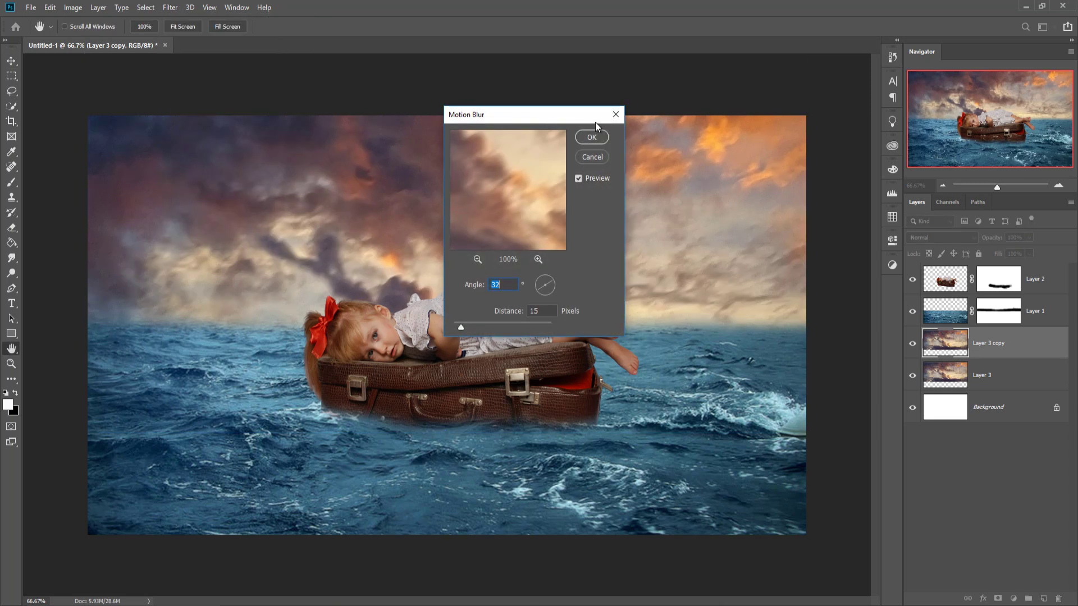
pyautogui.moveTo(545, 120); pyautogui.dragTo(806, 141)
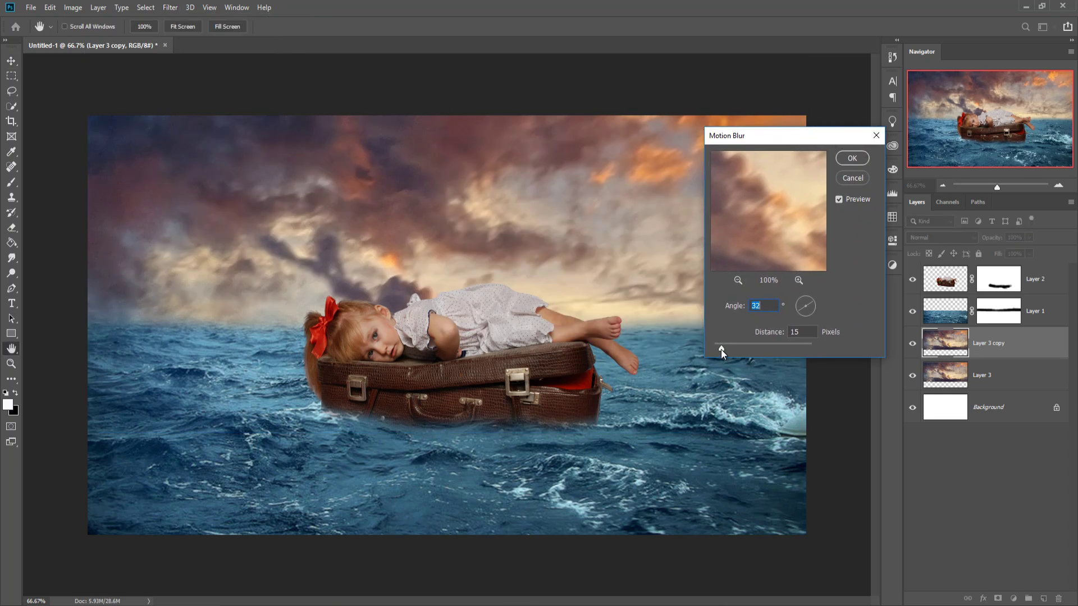
pyautogui.moveTo(723, 349); pyautogui.dragTo(725, 349)
pyautogui.moveTo(733, 346); pyautogui.dragTo(738, 343)
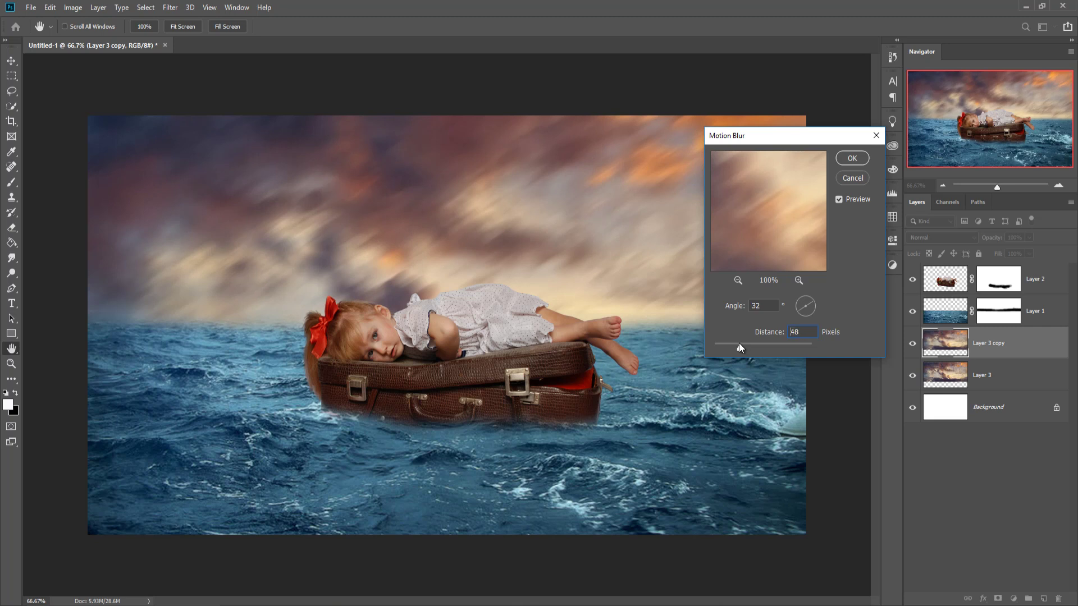
pyautogui.click(814, 305)
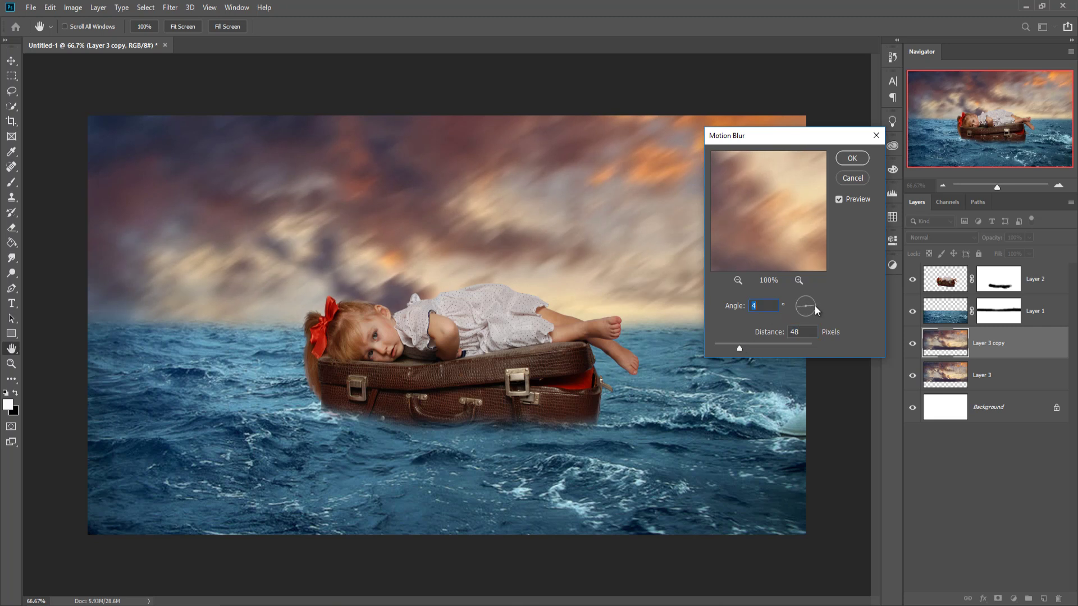
pyautogui.moveTo(814, 305); pyautogui.dragTo(816, 305)
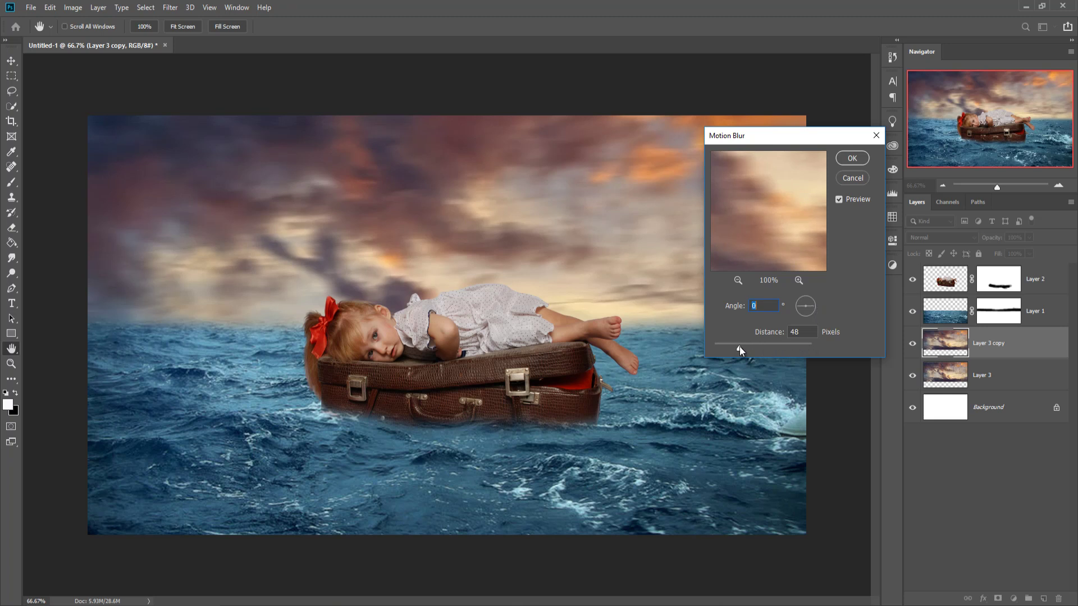
pyautogui.moveTo(740, 347); pyautogui.dragTo(745, 344)
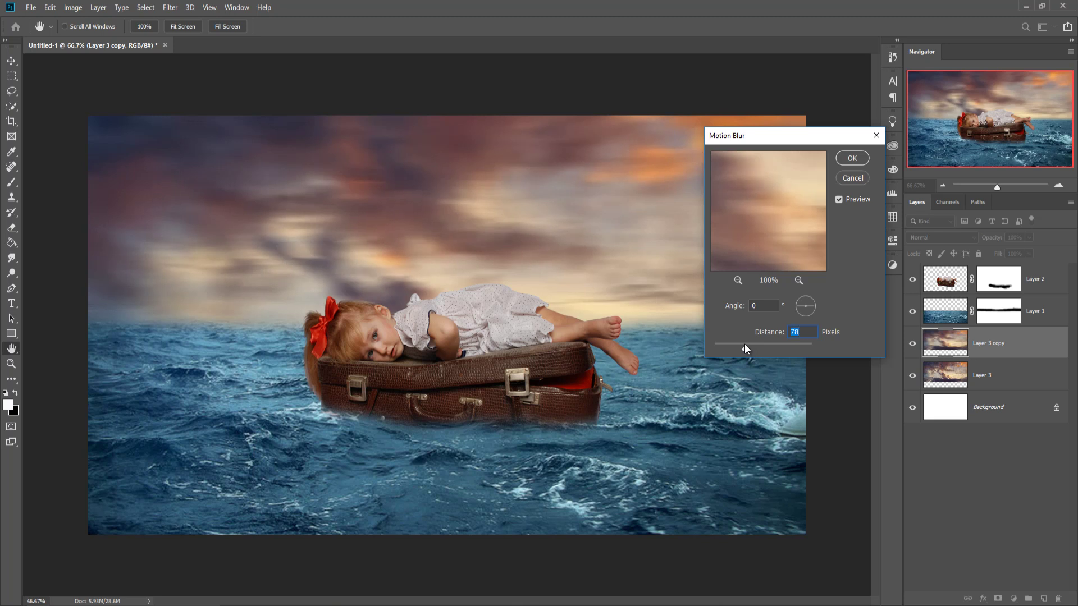
pyautogui.click(847, 158)
# Lower the blurred sky copy's opacity to 67% so it blends with the original sky.
pyautogui.press('v')
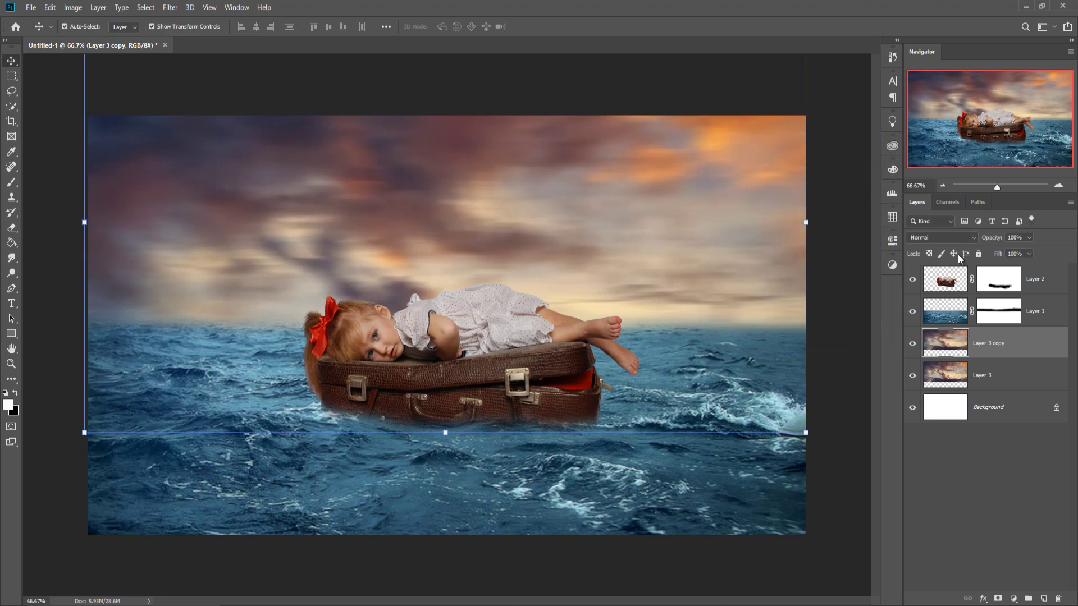
pyautogui.moveTo(1029, 238); pyautogui.dragTo(1027, 253)
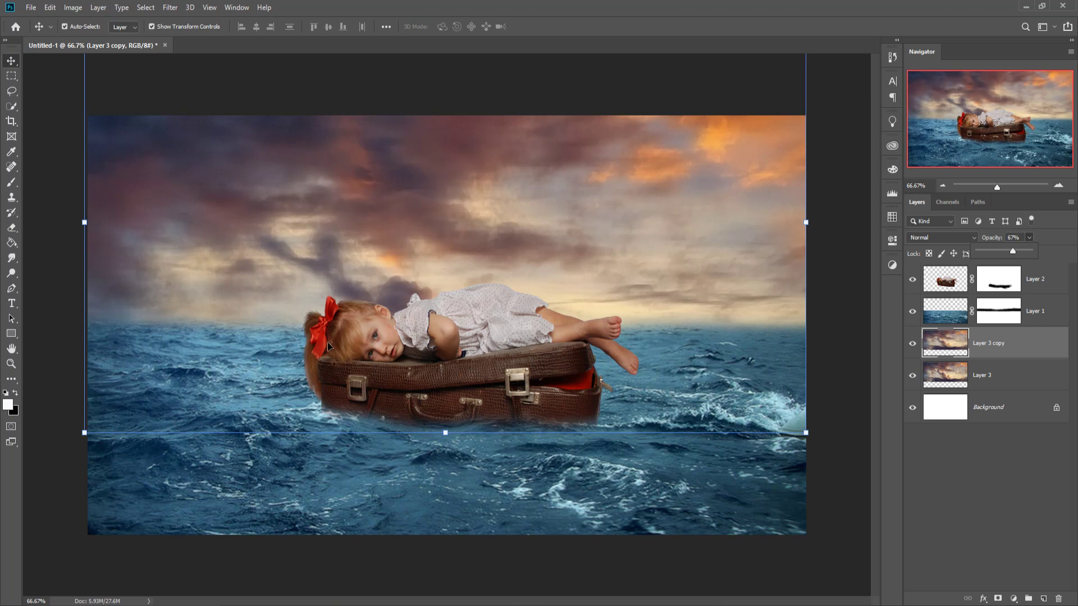
pyautogui.click(9, 67)
# Add a new empty layer directly above Layer 3 copy.
pyautogui.click(1023, 382)
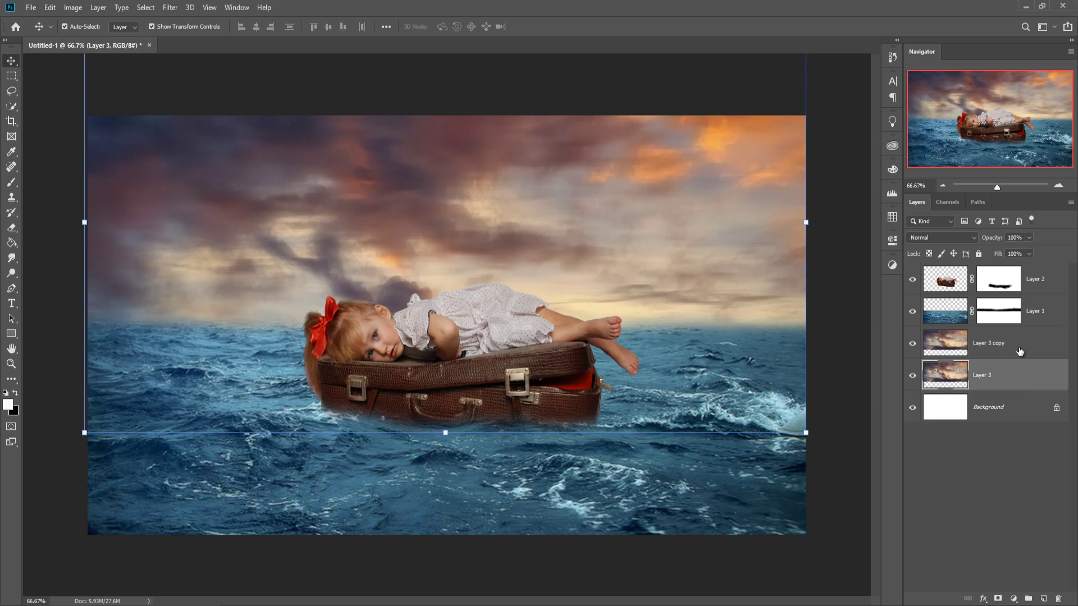
pyautogui.click(1021, 354)
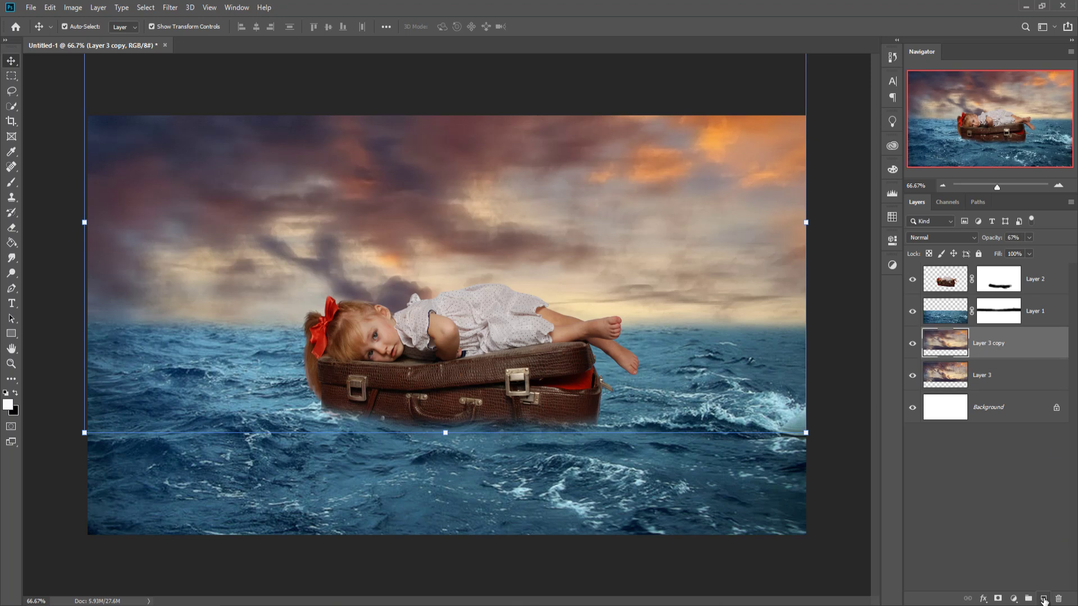
pyautogui.click(1043, 598)
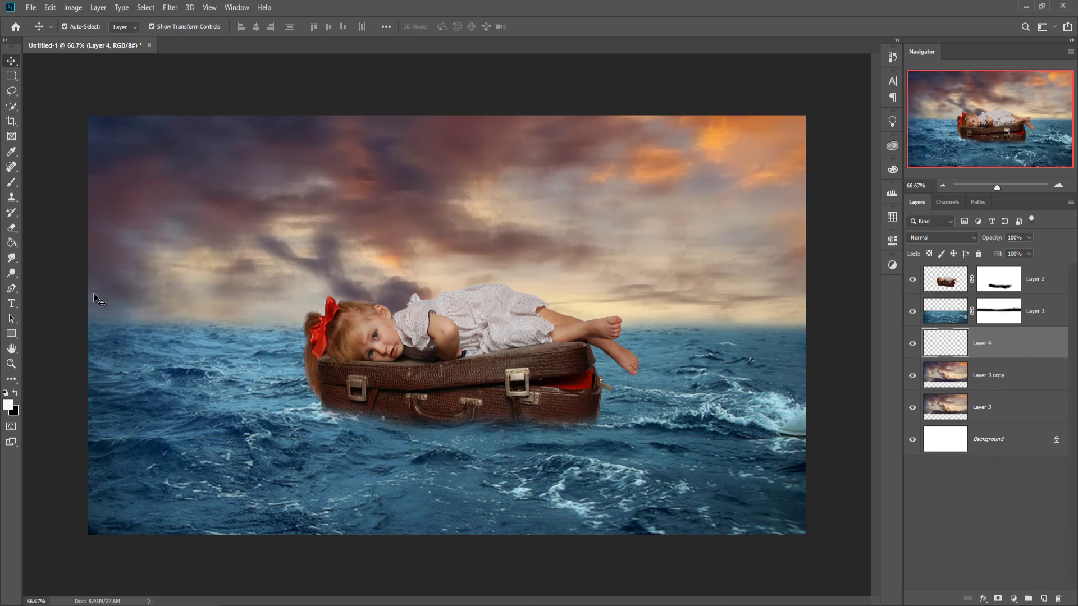
# Paint a soft white glow behind the girl with a 700 px brush at 100% opacity.
pyautogui.click(11, 181)
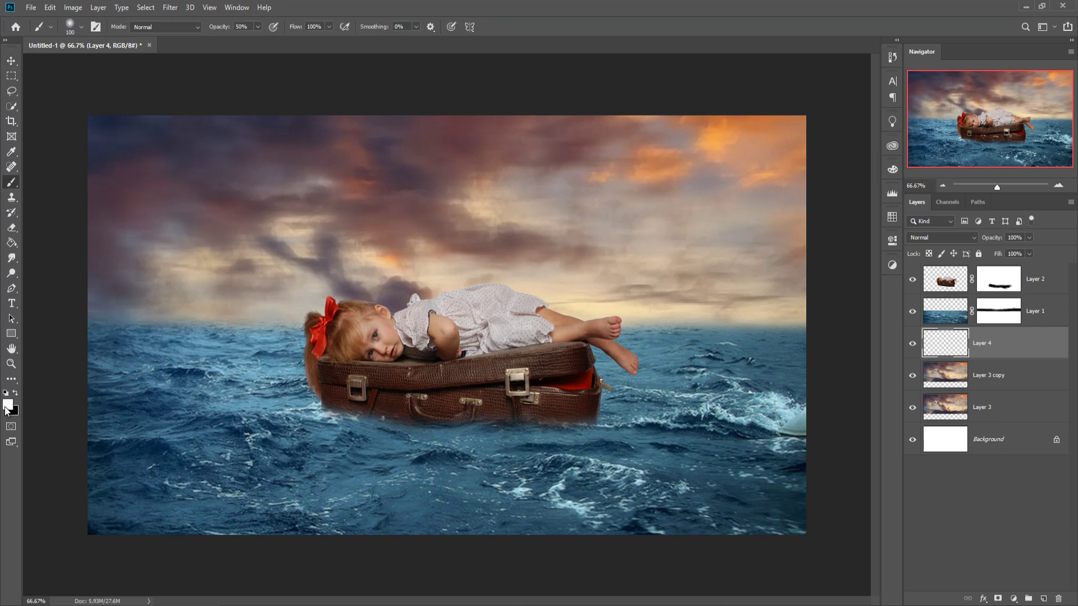
pyautogui.click(258, 26)
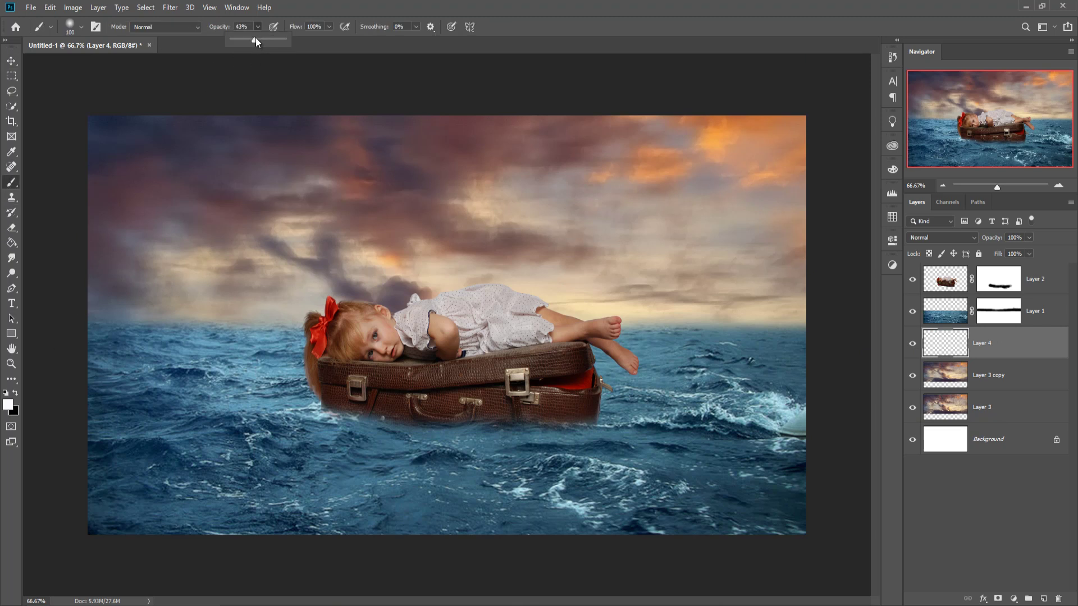
pyautogui.moveTo(255, 41); pyautogui.dragTo(283, 40)
pyautogui.press(']')
pyautogui.press(']')
pyautogui.press(']')
pyautogui.press(']')
pyautogui.press(']')
pyautogui.press(']')
pyautogui.press(']')
pyautogui.press(']')
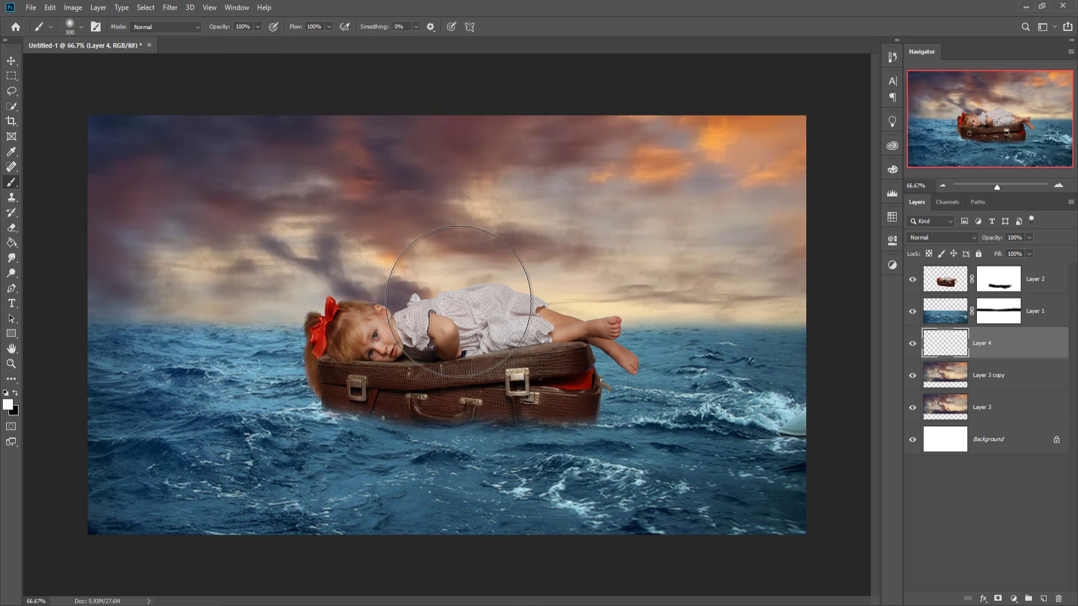
pyautogui.press(']')
pyautogui.press(']')
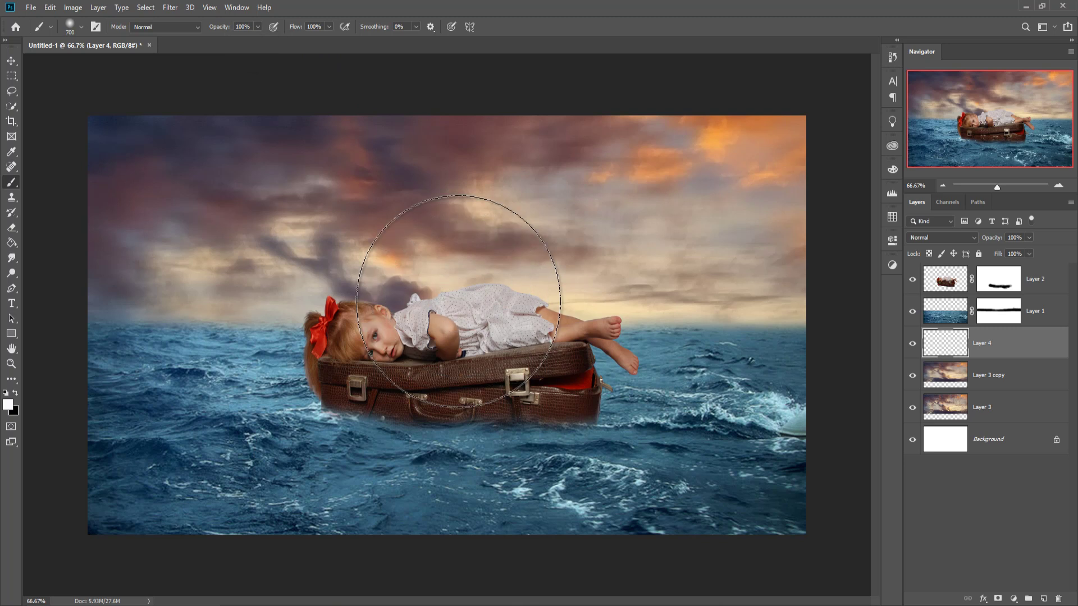
pyautogui.click(449, 317)
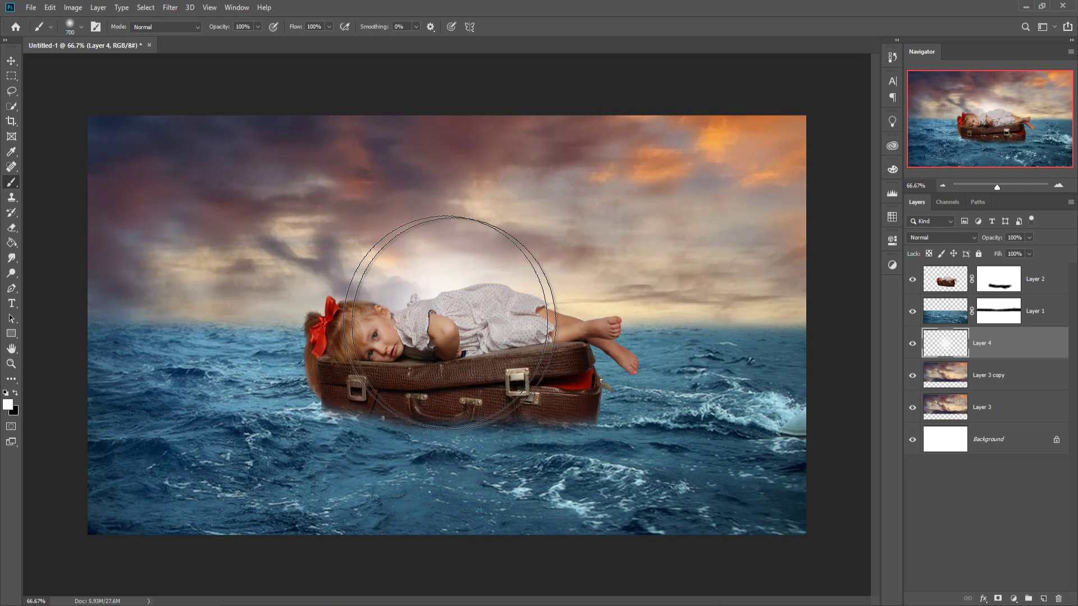
# Stretch the glow layer to about 144% width and 94% height, centered behind the girl at the horizon.
pyautogui.click(11, 61)
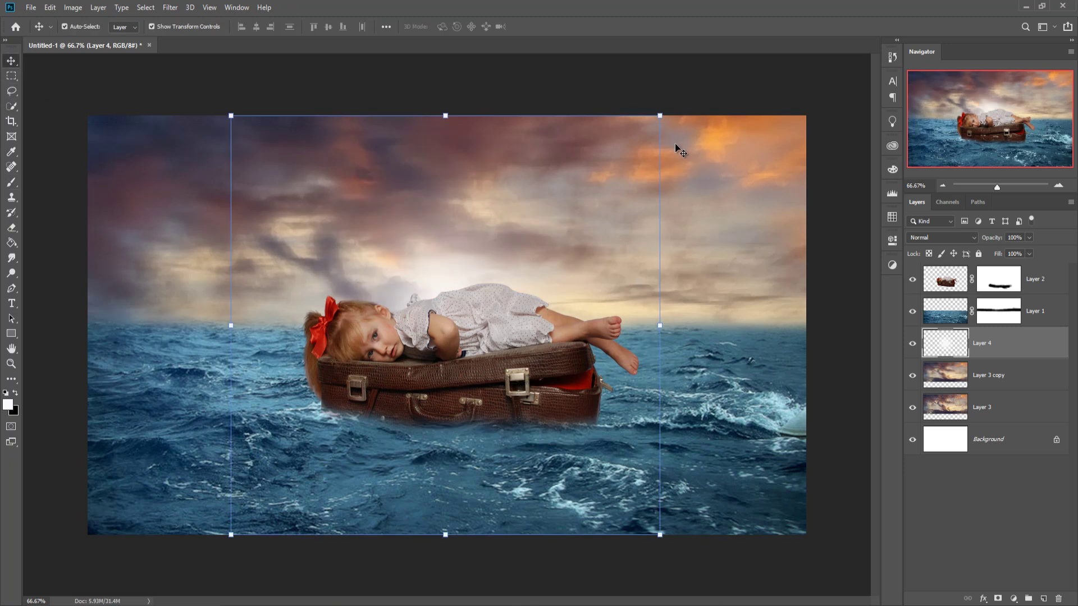
pyautogui.moveTo(660, 115); pyautogui.dragTo(817, 165)
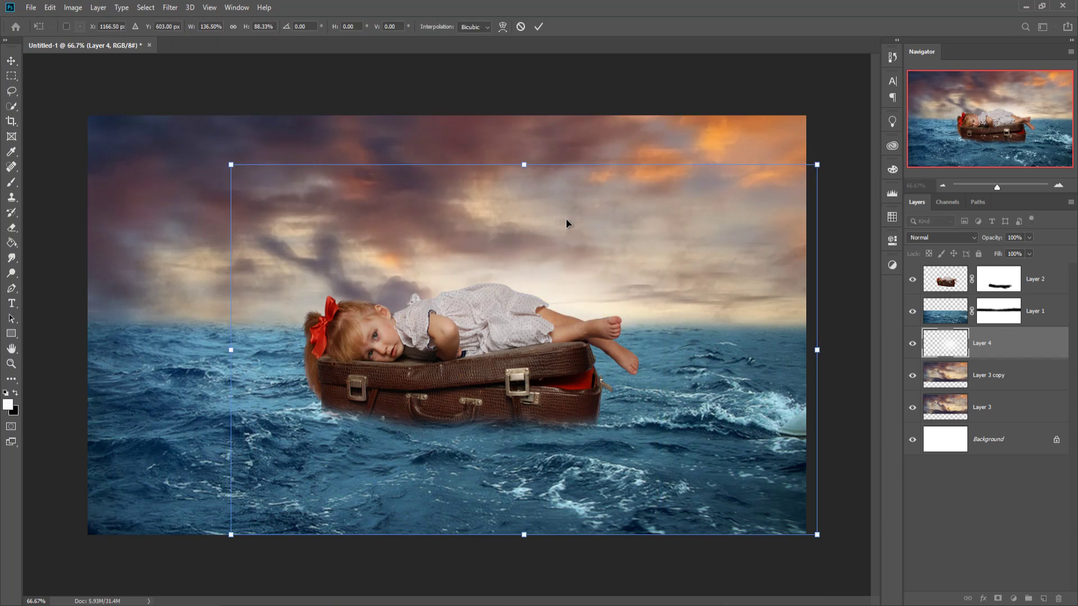
pyautogui.moveTo(555, 224); pyautogui.dragTo(493, 242)
pyautogui.moveTo(466, 162)
pyautogui.mouseDown()
pyautogui.moveTo(466, 120)
pyautogui.moveTo(466, 143)
pyautogui.mouseUp()
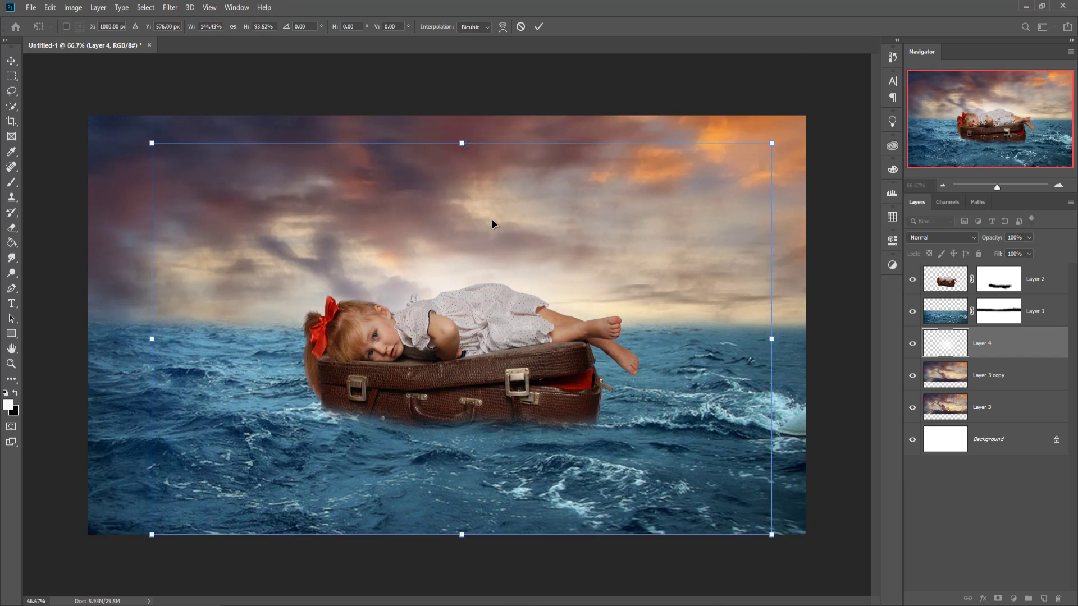
pyautogui.moveTo(492, 224); pyautogui.dragTo(493, 224)
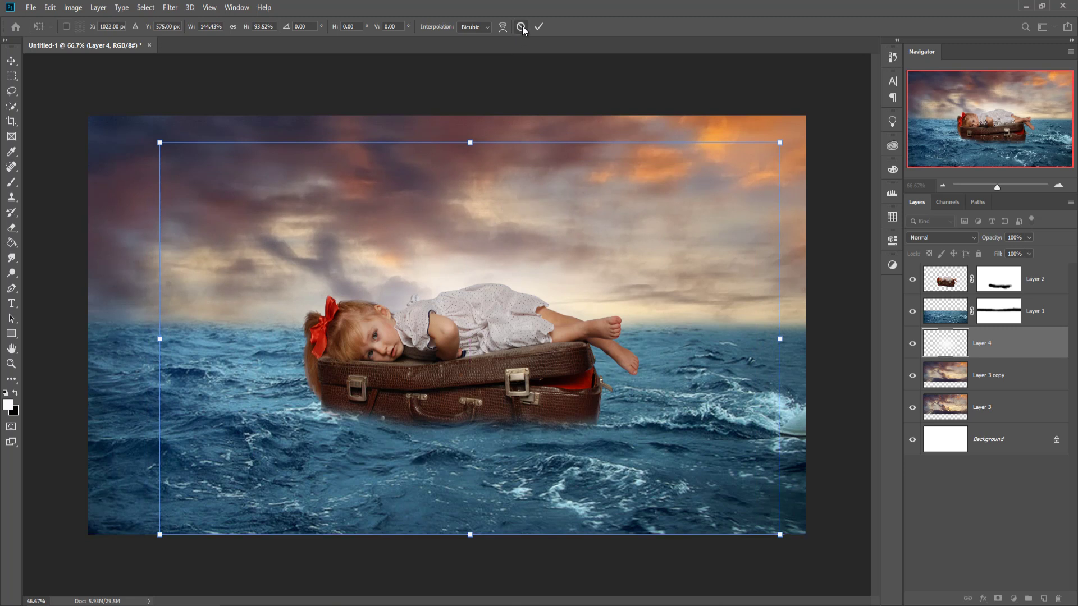
pyautogui.click(537, 26)
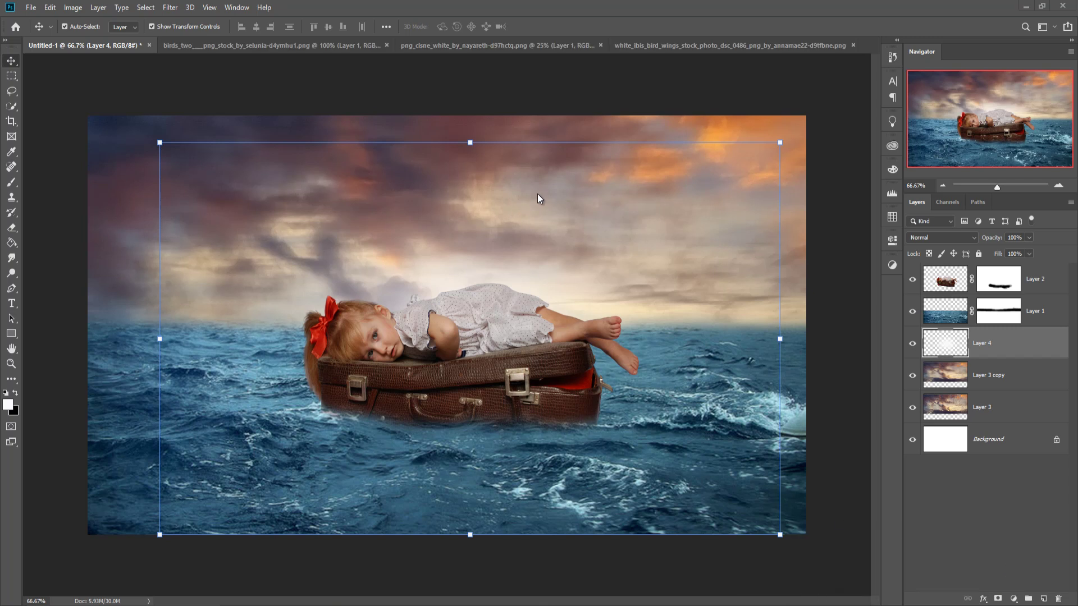
# Copy the flock of black birds from its stock image into the composite and close the source image.
pyautogui.click(266, 45)
pyautogui.moveTo(264, 47); pyautogui.dragTo(754, 133)
pyautogui.moveTo(797, 269); pyautogui.dragTo(557, 222)
pyautogui.click(1069, 133)
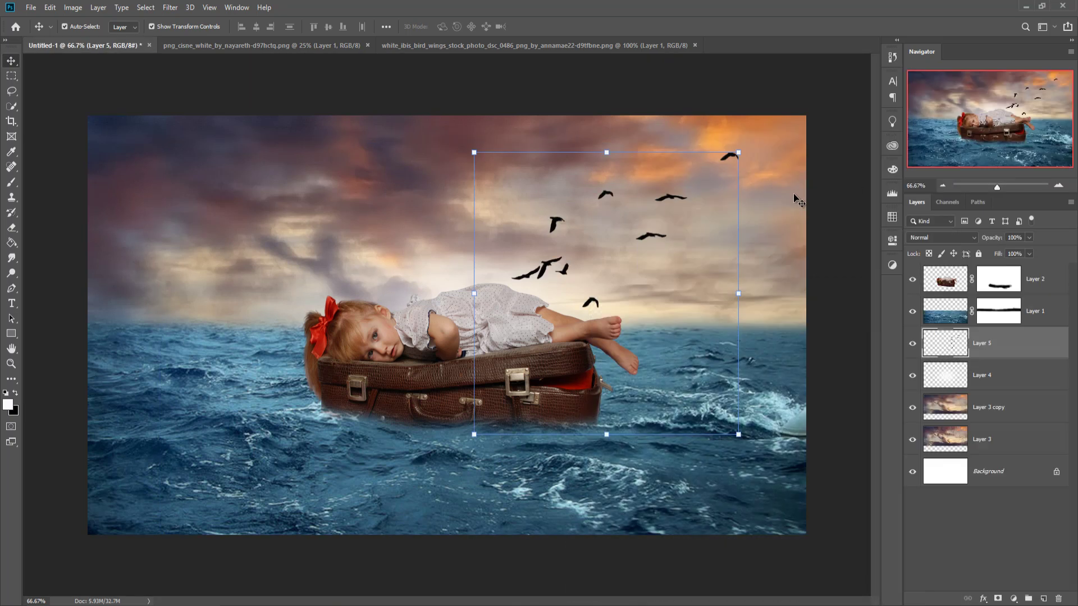
# Scale the bird flock to about 40% width and 46% height, rotate it about 20°, and place it in the upper-right sky.
pyautogui.moveTo(731, 158)
pyautogui.mouseDown()
pyautogui.moveTo(635, 263)
pyautogui.moveTo(736, 154)
pyautogui.moveTo(728, 166)
pyautogui.mouseUp()
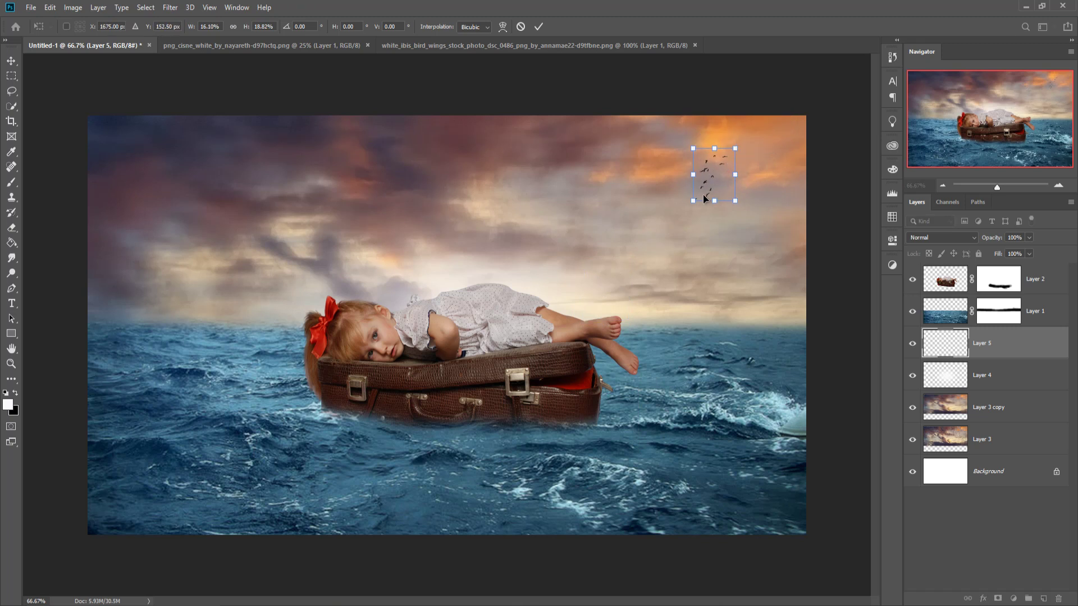
pyautogui.moveTo(692, 201)
pyautogui.mouseDown()
pyautogui.moveTo(613, 265)
pyautogui.moveTo(679, 190)
pyautogui.mouseUp()
pyautogui.moveTo(771, 123); pyautogui.dragTo(788, 152)
pyautogui.moveTo(721, 187); pyautogui.dragTo(713, 198)
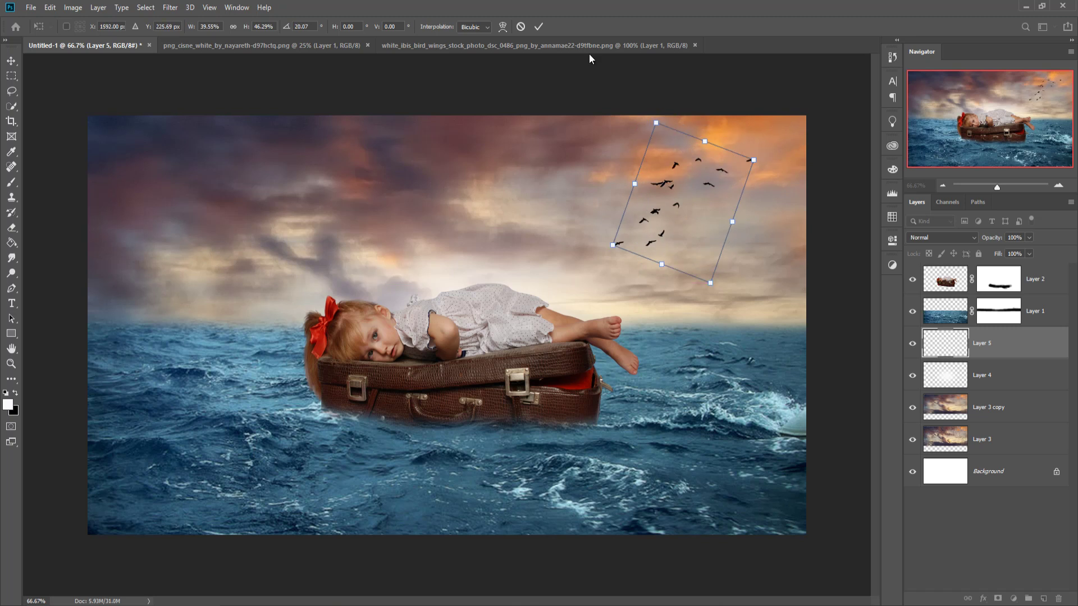
pyautogui.click(540, 27)
# Lasso the pair of cream-colored swans flying above the large white swan in the swan stock image.
pyautogui.click(302, 49)
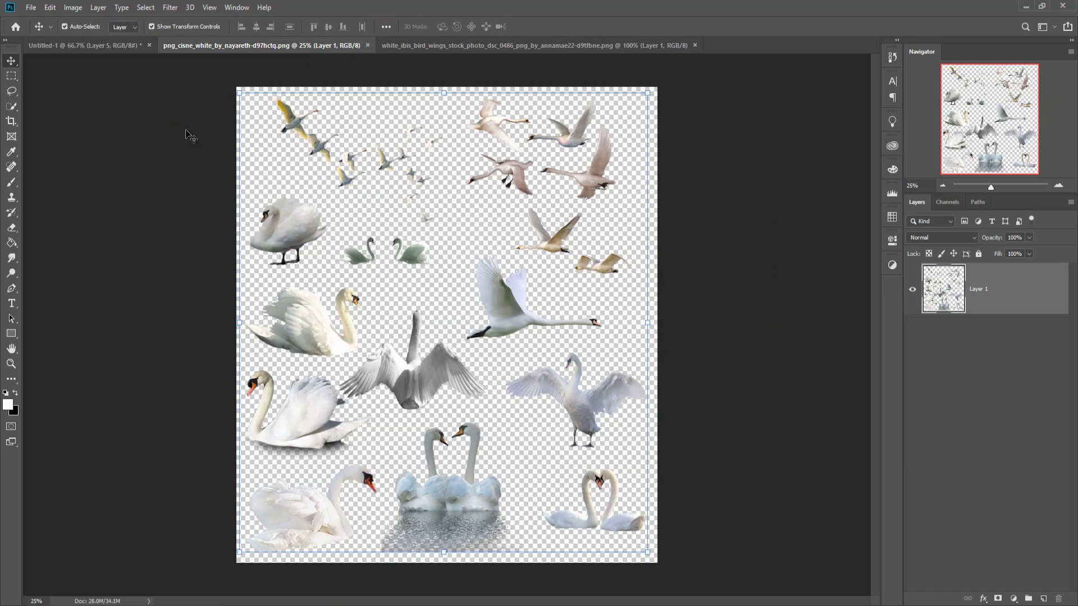
pyautogui.click(11, 91)
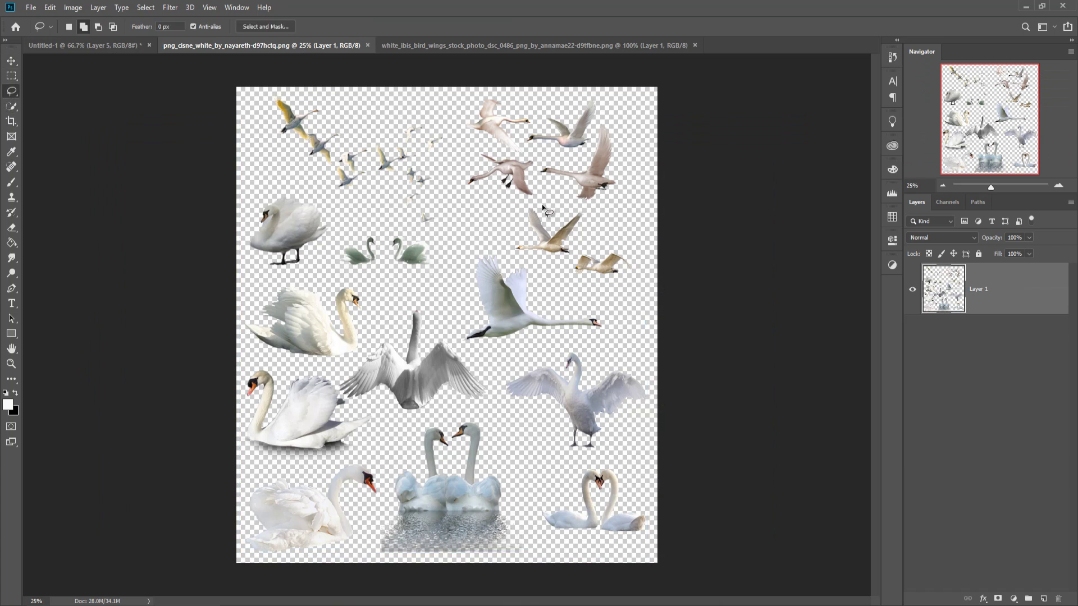
pyautogui.moveTo(517, 208)
pyautogui.mouseDown()
pyautogui.moveTo(507, 250)
pyautogui.moveTo(589, 295)
pyautogui.moveTo(624, 294)
pyautogui.moveTo(646, 271)
pyautogui.moveTo(636, 243)
pyautogui.moveTo(602, 216)
pyautogui.moveTo(563, 204)
pyautogui.moveTo(519, 210)
pyautogui.mouseUp()
# Copy the selected flying swans into the Untitled-1 composite and close the swan stock image.
pyautogui.click(12, 61)
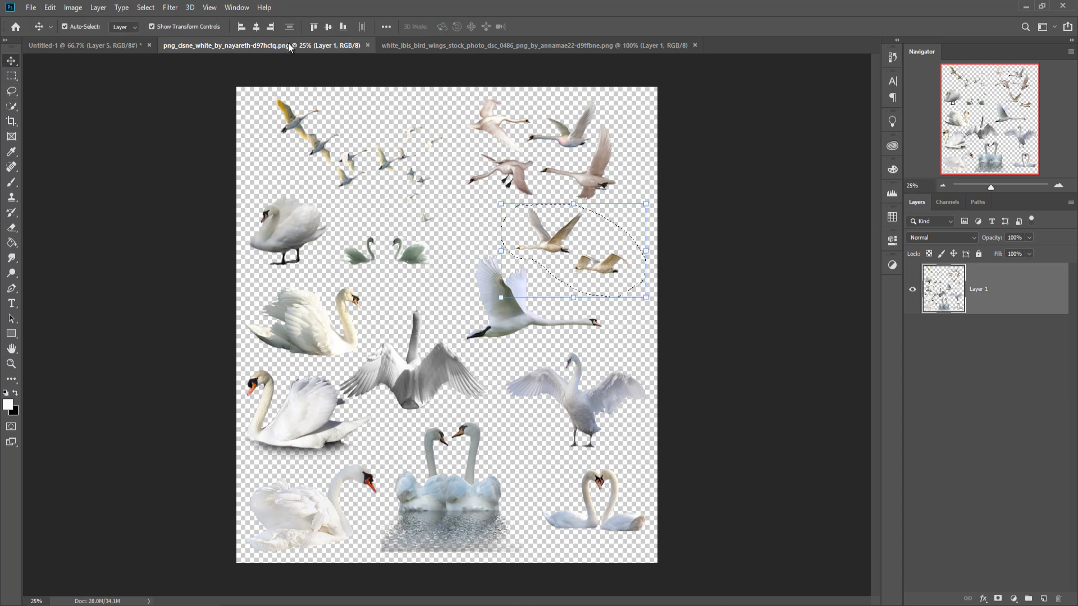
pyautogui.moveTo(290, 45); pyautogui.dragTo(595, 82)
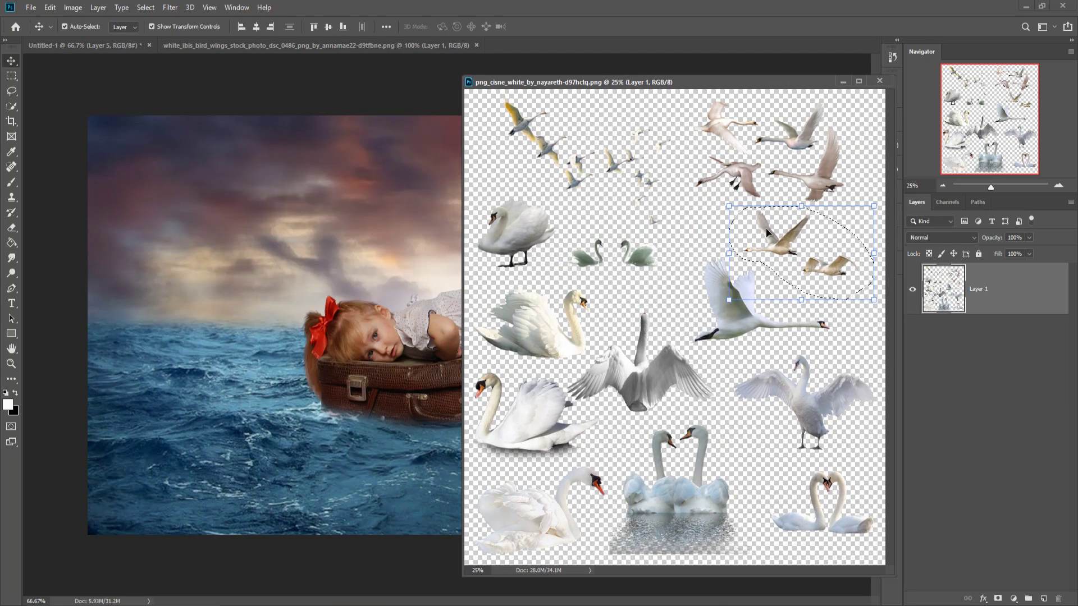
pyautogui.moveTo(766, 247); pyautogui.dragTo(439, 196)
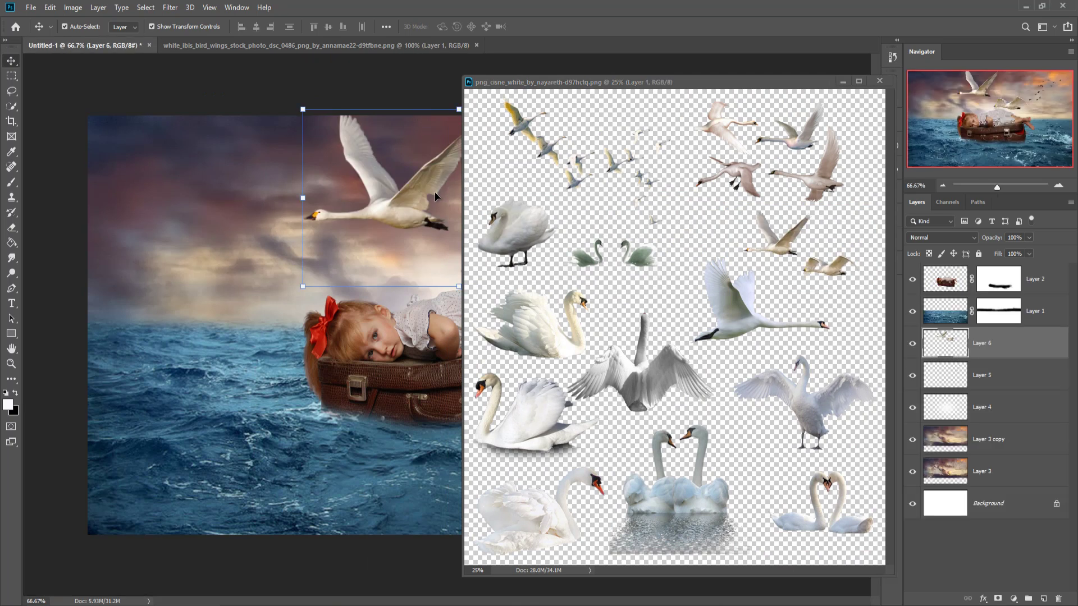
pyautogui.click(879, 81)
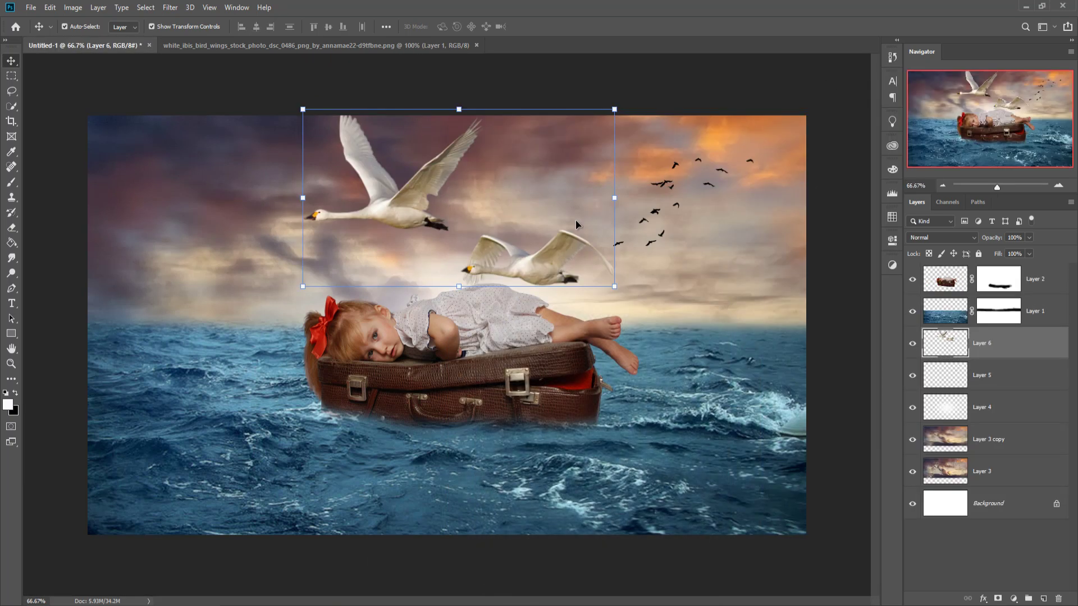
# Scale the flying swans to about 66% and place them in the upper-left sky.
pyautogui.moveTo(554, 245); pyautogui.dragTo(557, 242)
pyautogui.hotkey('ctrl', 't')
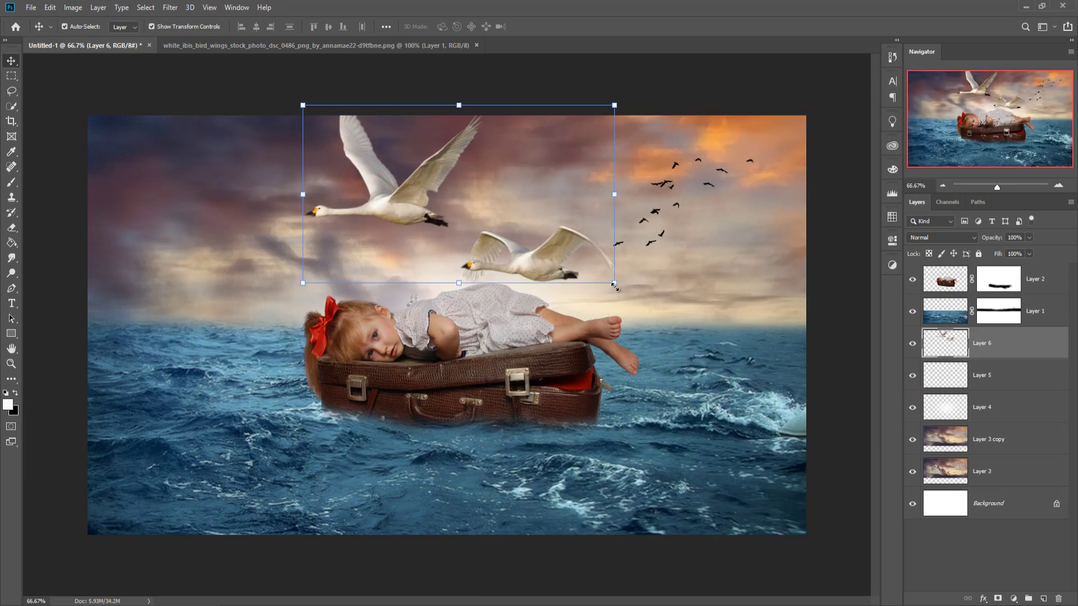
pyautogui.moveTo(614, 283); pyautogui.dragTo(394, 227)
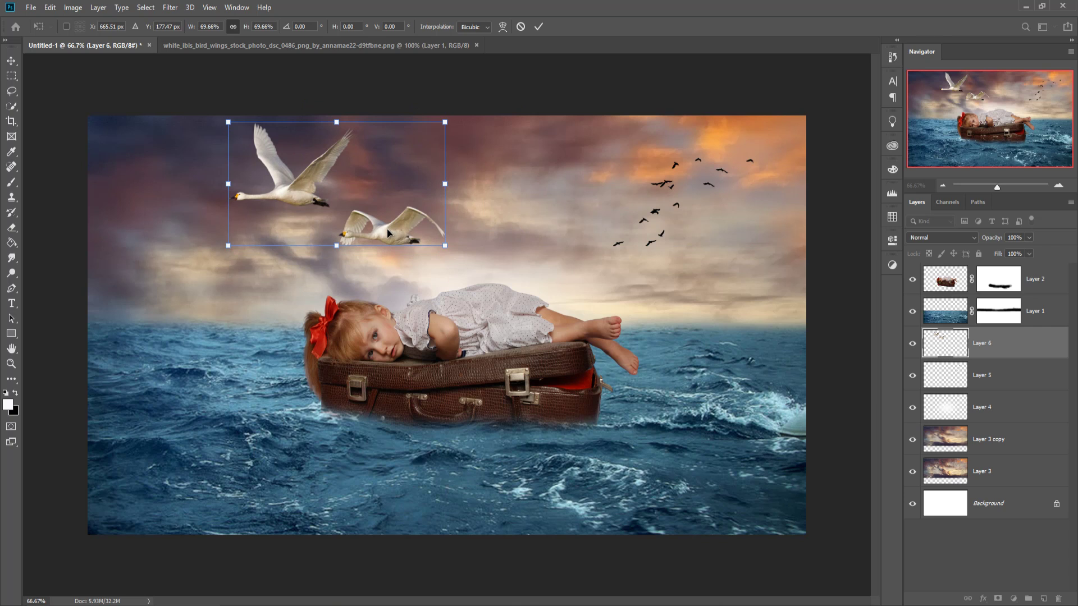
pyautogui.moveTo(386, 228); pyautogui.dragTo(381, 228)
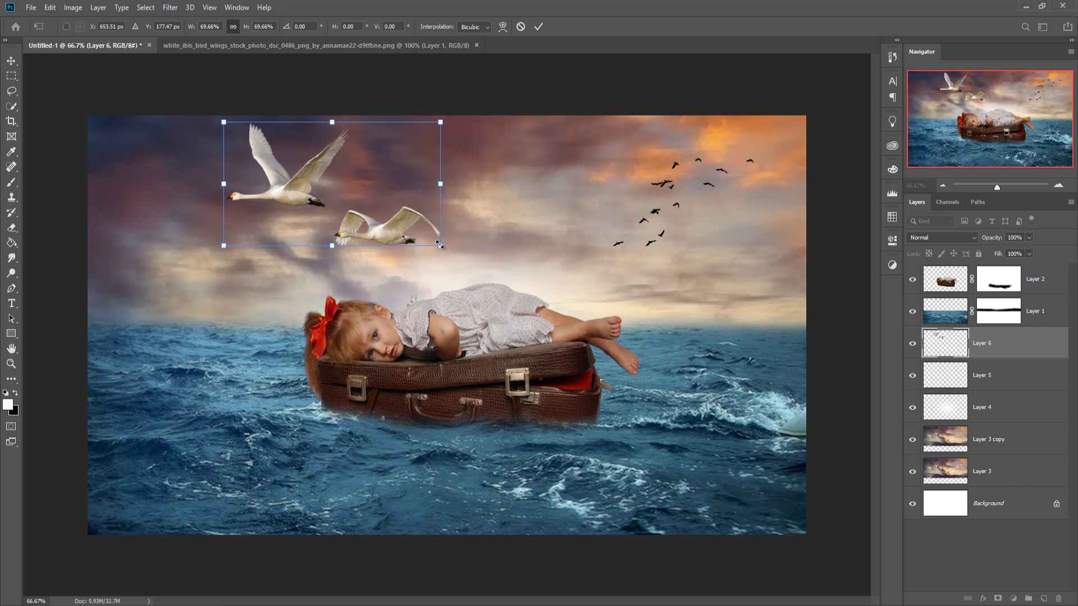
pyautogui.moveTo(439, 247); pyautogui.dragTo(413, 238)
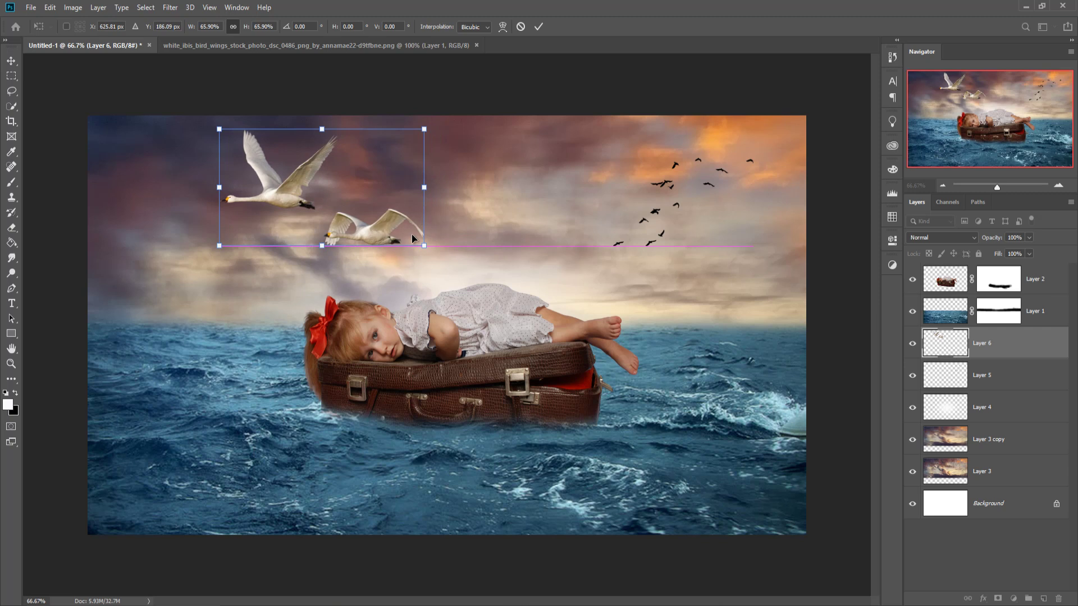
pyautogui.click(540, 26)
# Copy the white ibis from its stock image into the Untitled-1 composite and close the source image.
pyautogui.click(379, 45)
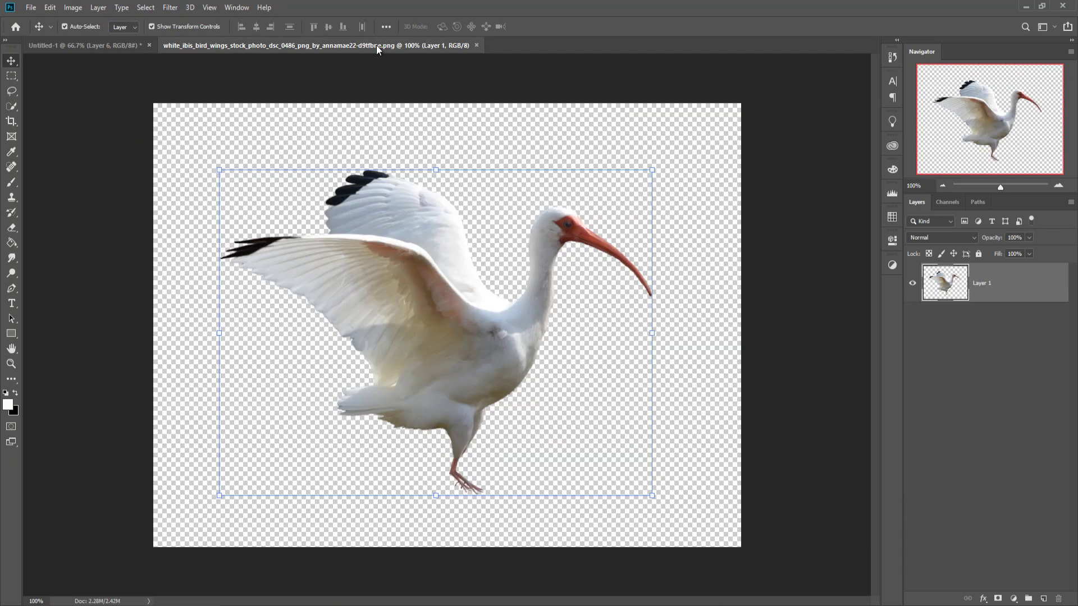
pyautogui.moveTo(376, 45); pyautogui.dragTo(865, 118)
pyautogui.moveTo(937, 331); pyautogui.dragTo(610, 291)
pyautogui.moveTo(1015, 120); pyautogui.dragTo(627, 224)
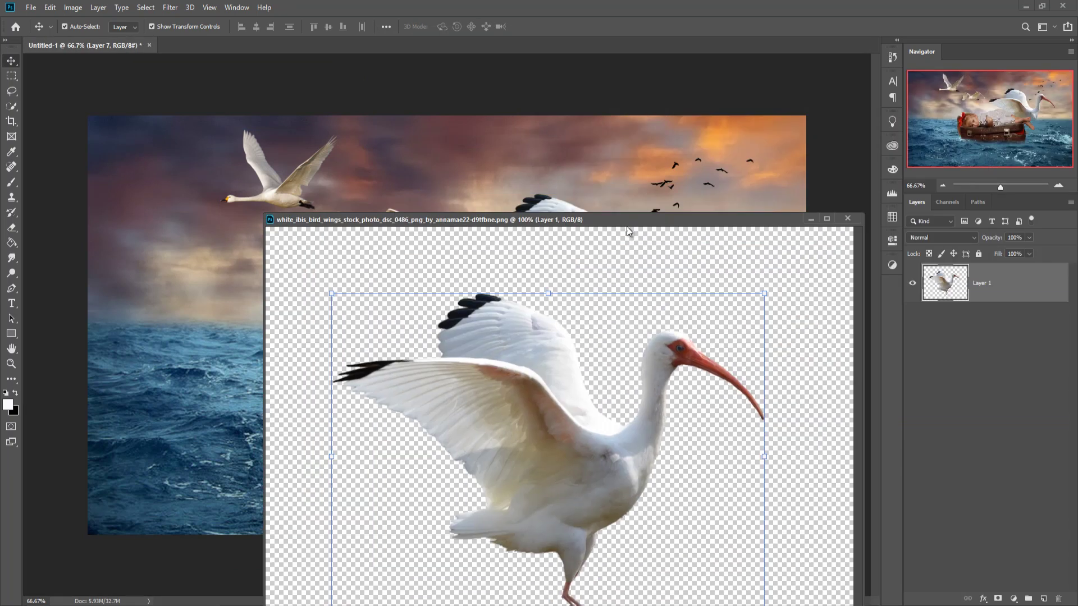
pyautogui.click(803, 222)
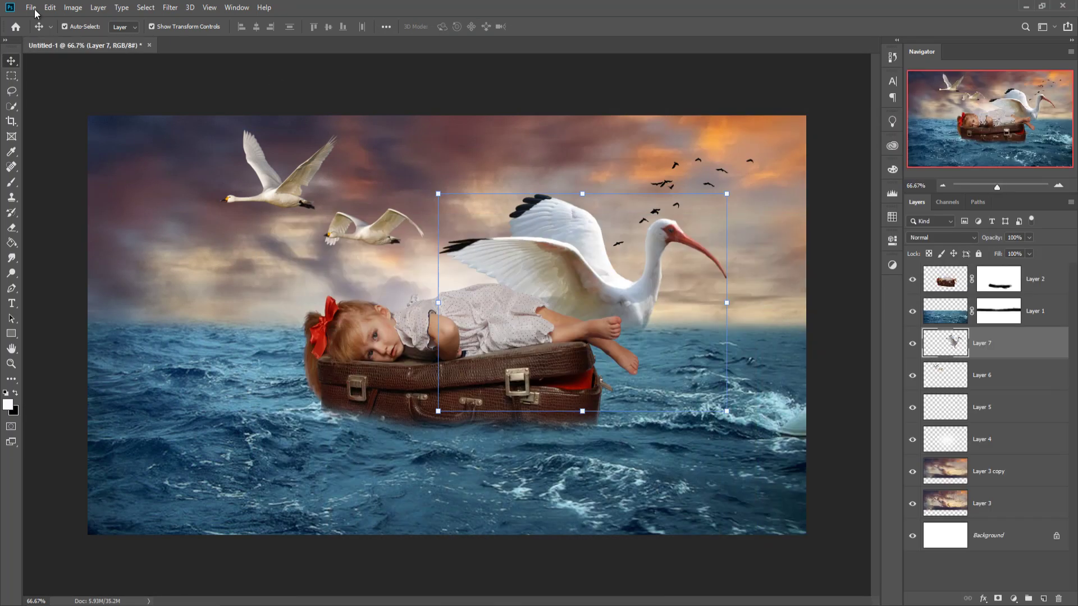
# Flip the ibis horizontally so its beak points toward the girl.
pyautogui.click(52, 8)
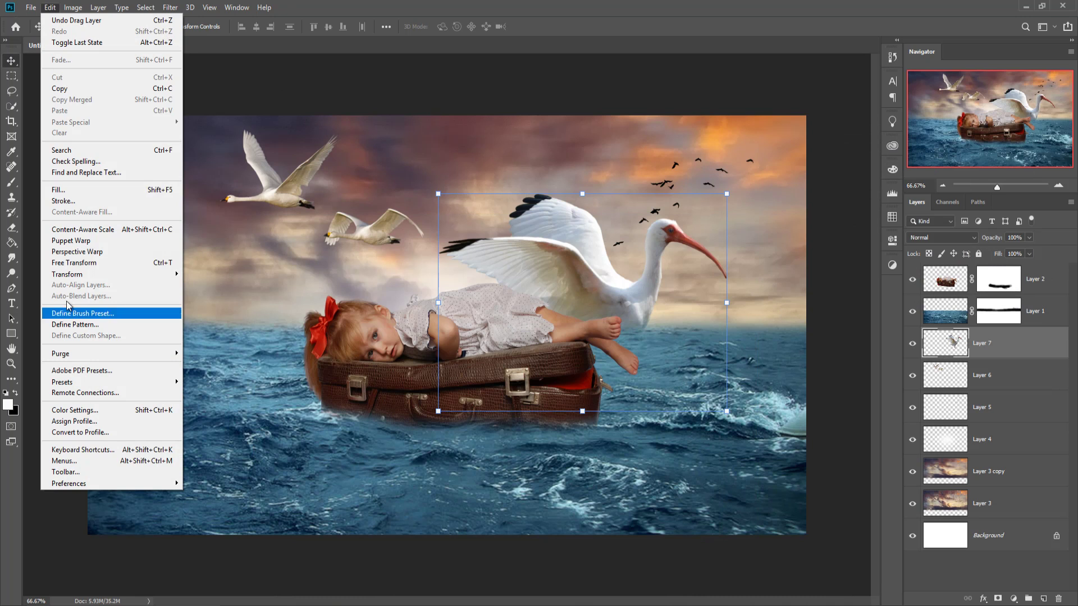
pyautogui.moveTo(107, 274)
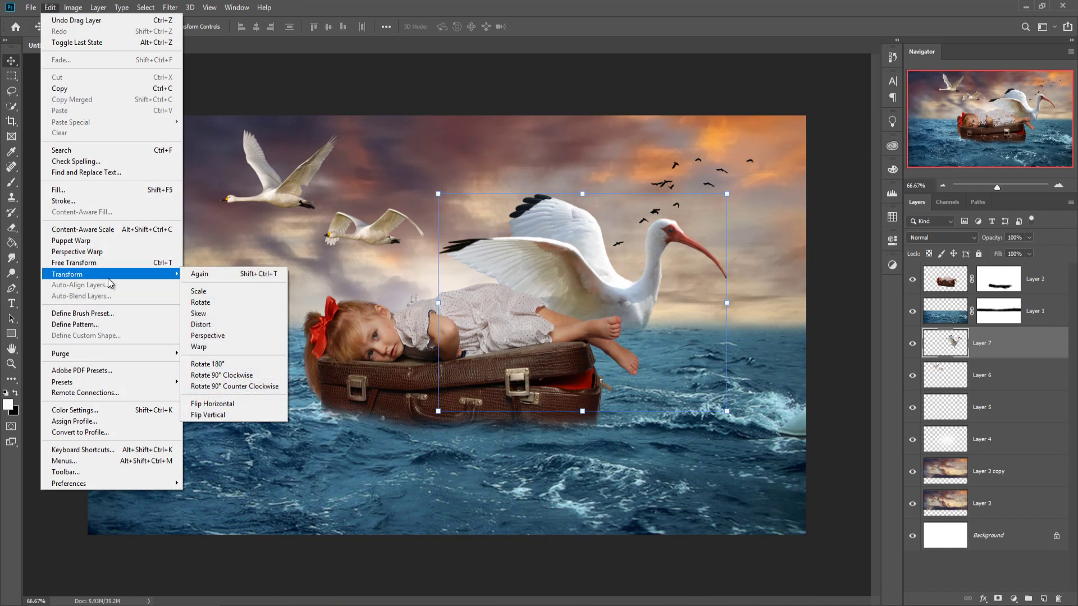
pyautogui.click(212, 404)
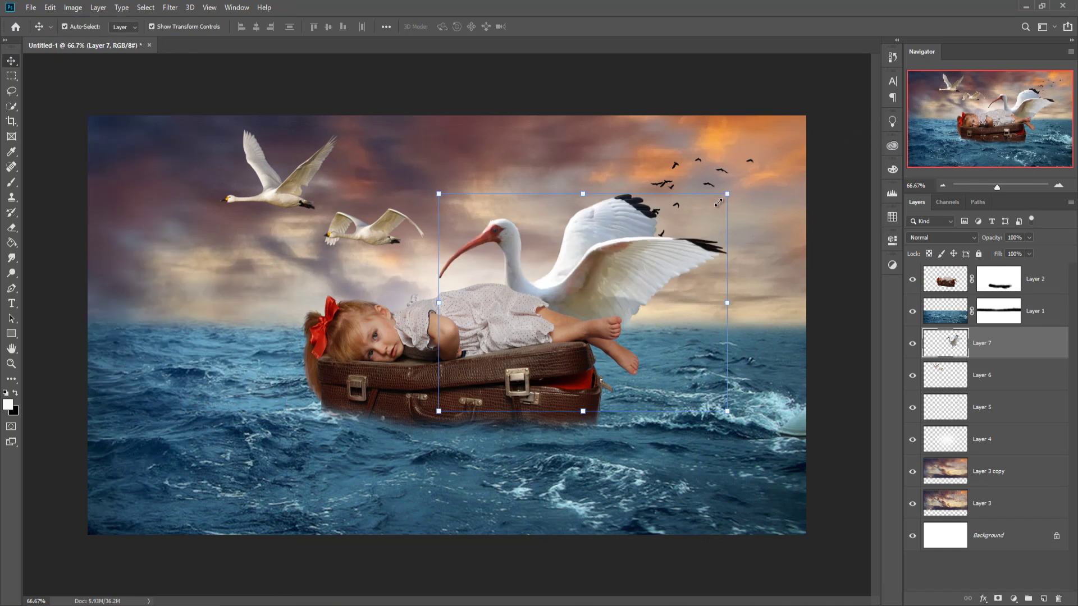
# Scale the ibis to about 54% and perch it on the girl's feet, with its layer at the top of the stack.
pyautogui.moveTo(718, 203); pyautogui.dragTo(771, 262)
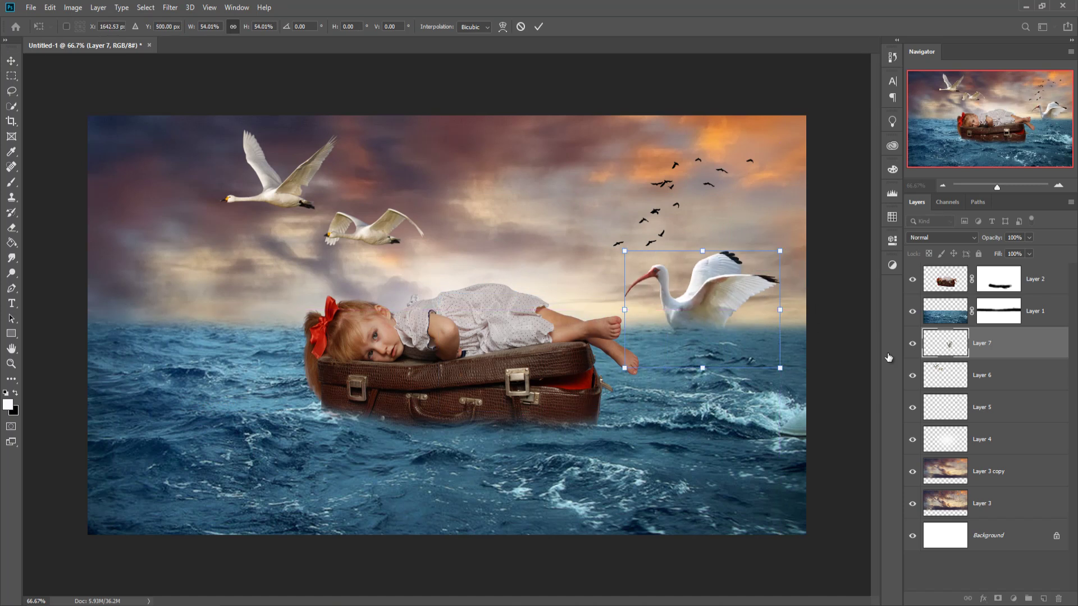
pyautogui.press('Return')
pyautogui.moveTo(1022, 344); pyautogui.dragTo(1017, 267)
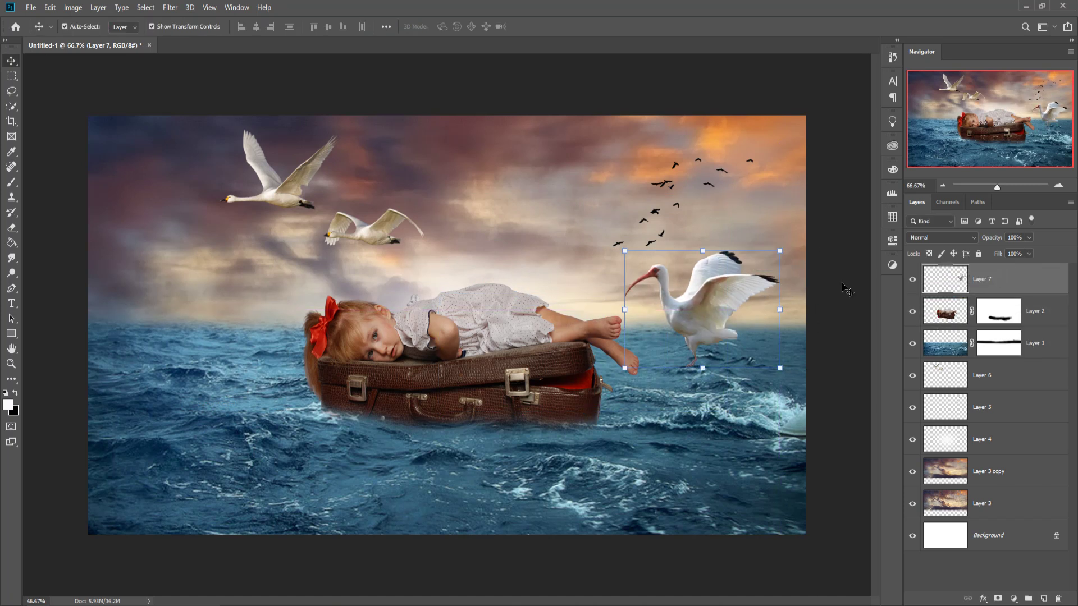
pyautogui.moveTo(716, 302); pyautogui.dragTo(619, 272)
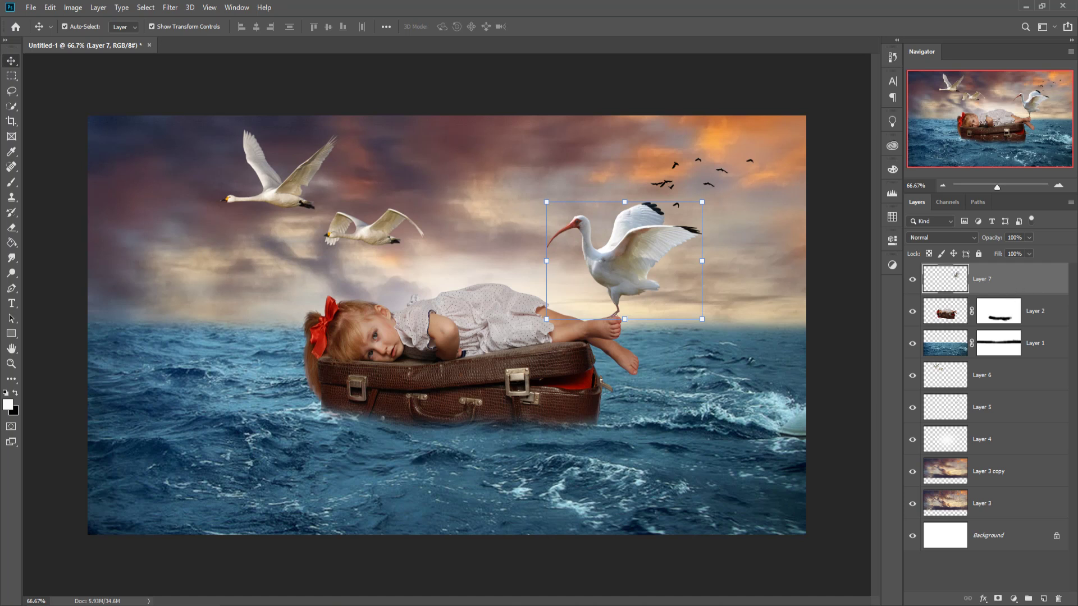
# Add a Color Balance adjustment layer above the ibis and shift its Shadows to +13 blue and slightly toward red.
pyautogui.click(1014, 599)
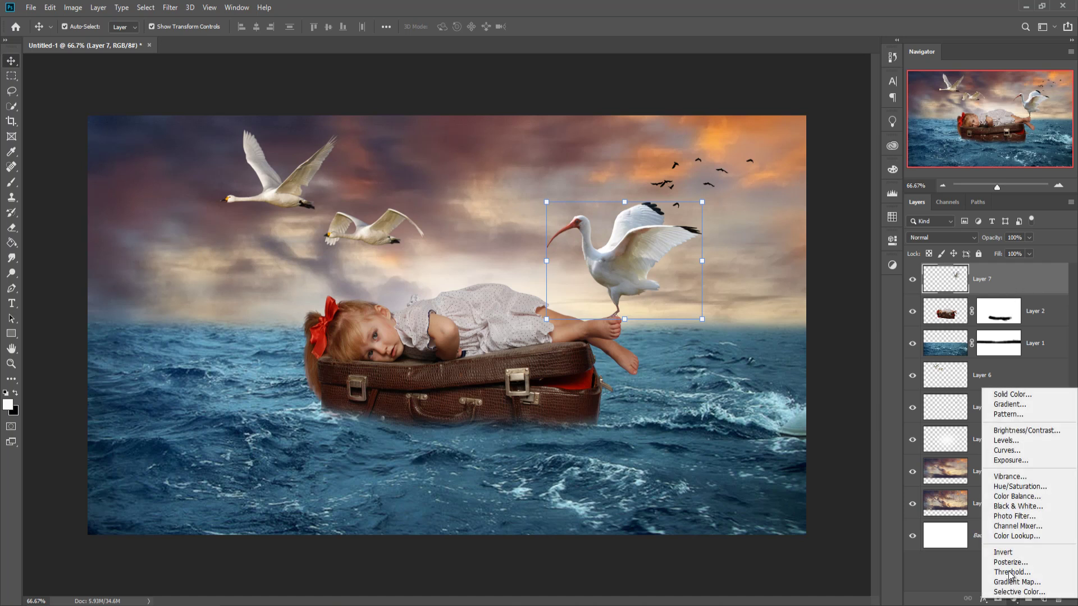
pyautogui.click(1012, 498)
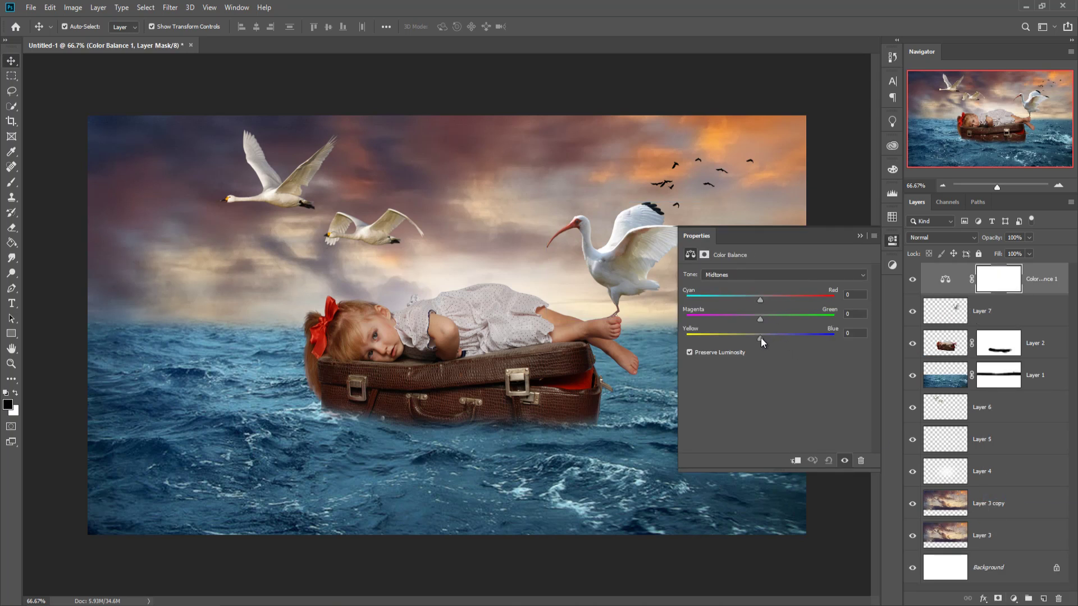
pyautogui.click(771, 275)
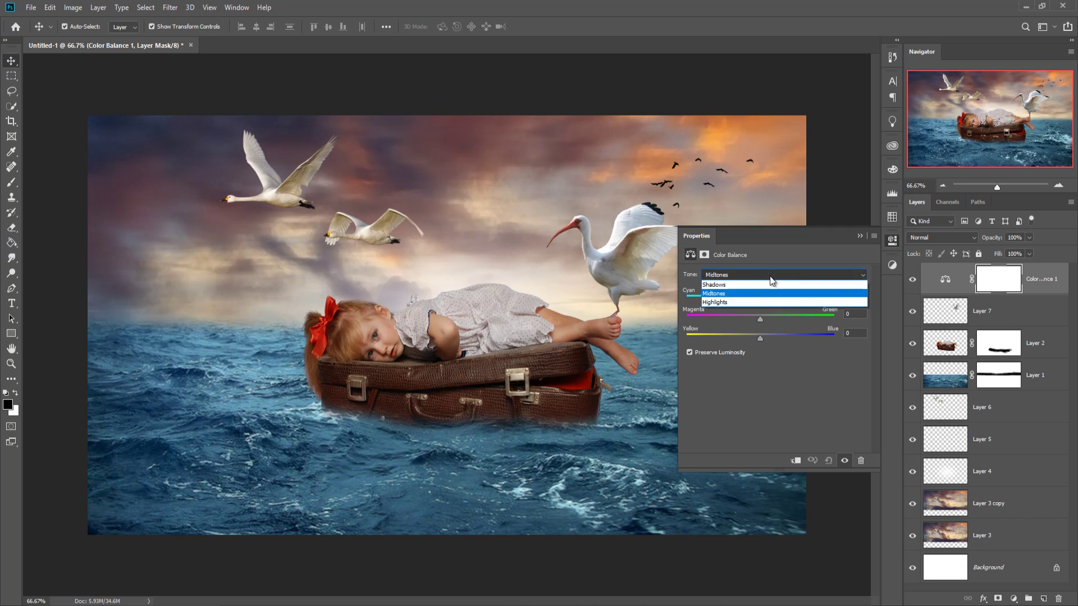
pyautogui.click(741, 284)
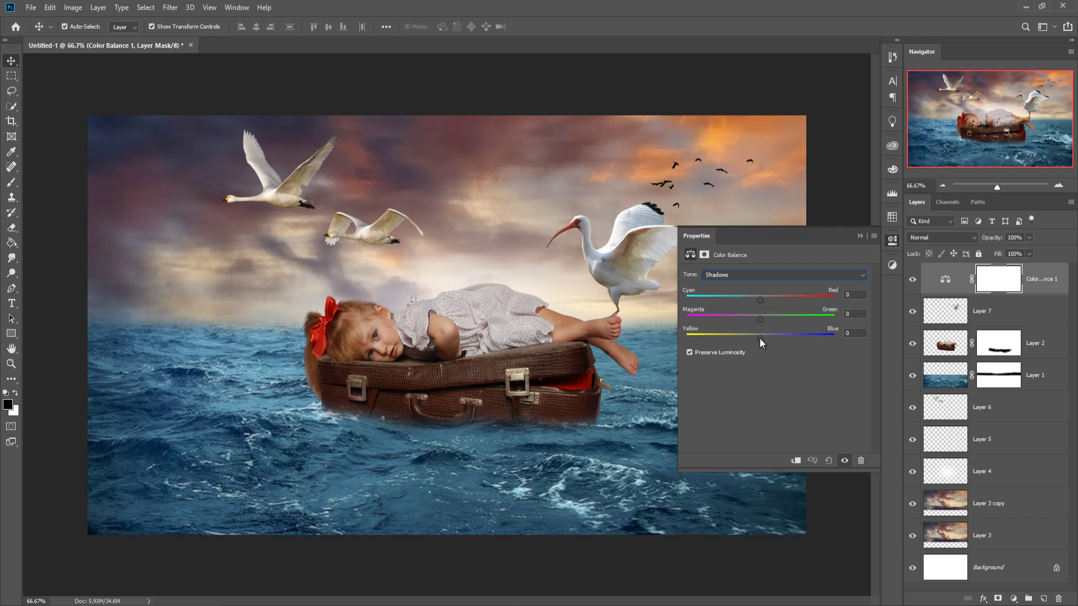
pyautogui.moveTo(761, 340)
pyautogui.mouseDown()
pyautogui.moveTo(782, 340)
pyautogui.moveTo(770, 342)
pyautogui.mouseUp()
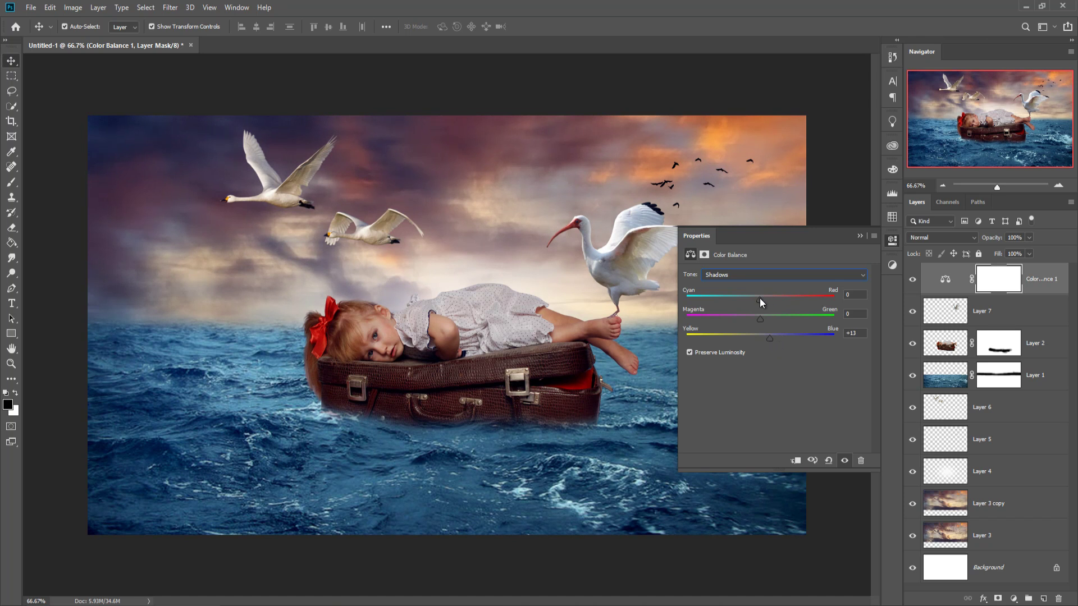
pyautogui.moveTo(760, 298)
pyautogui.mouseDown()
pyautogui.moveTo(750, 299)
pyautogui.moveTo(764, 299)
pyautogui.mouseUp()
# Shift the Highlights of the Color Balance adjustment slightly toward blue and close its settings.
pyautogui.click(829, 273)
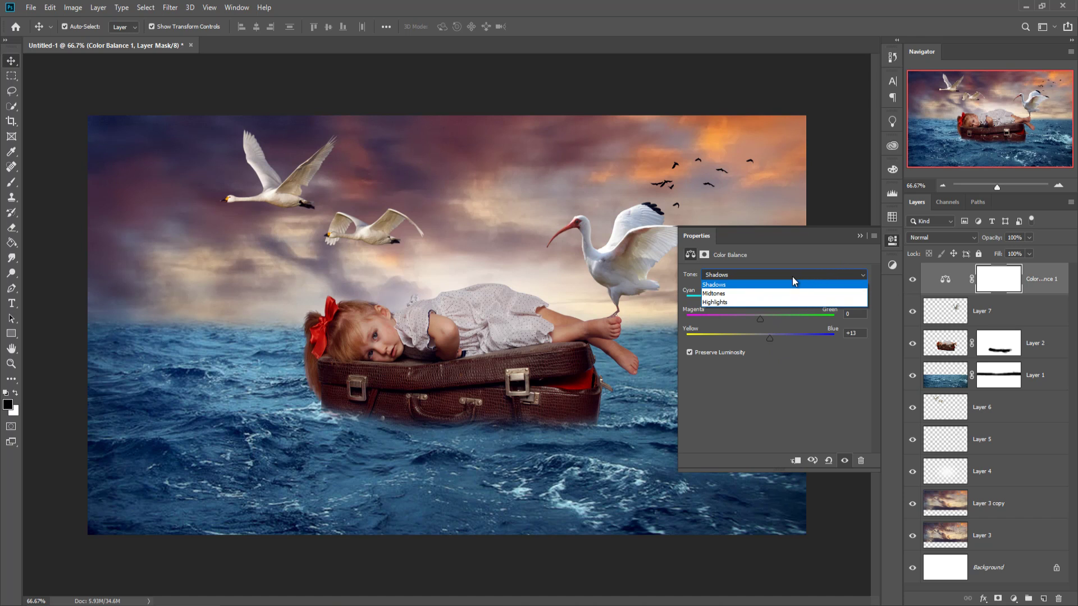
pyautogui.click(759, 303)
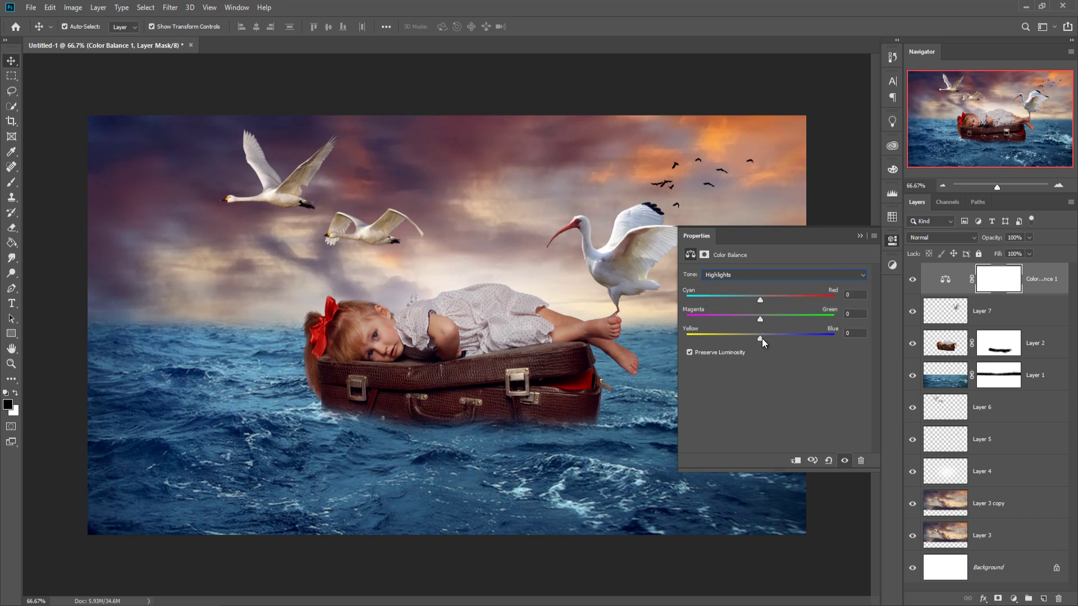
pyautogui.moveTo(762, 338); pyautogui.dragTo(766, 338)
pyautogui.click(859, 236)
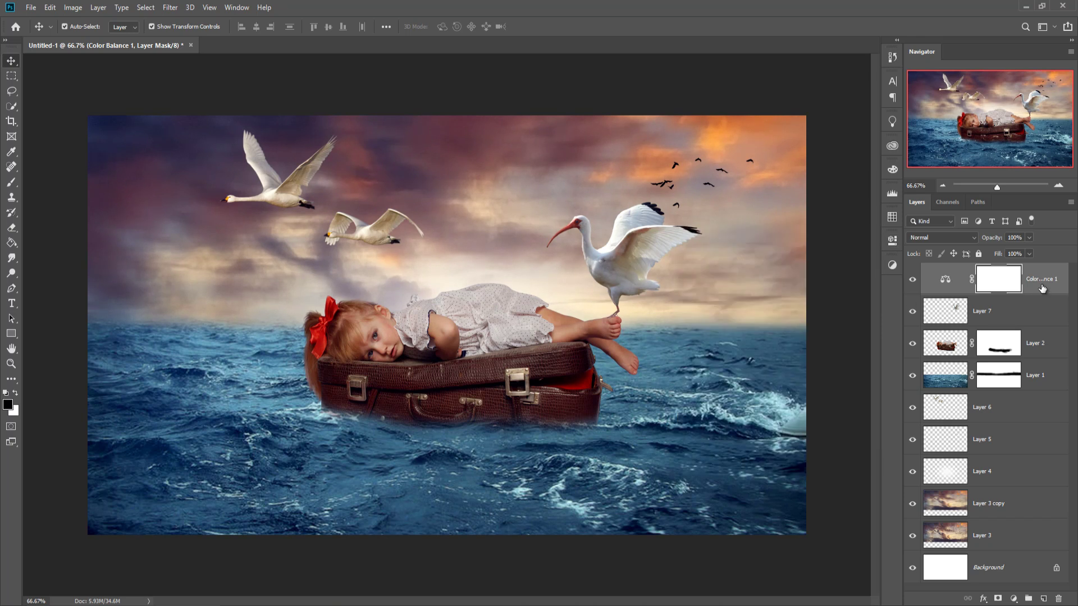
pyautogui.click(946, 279)
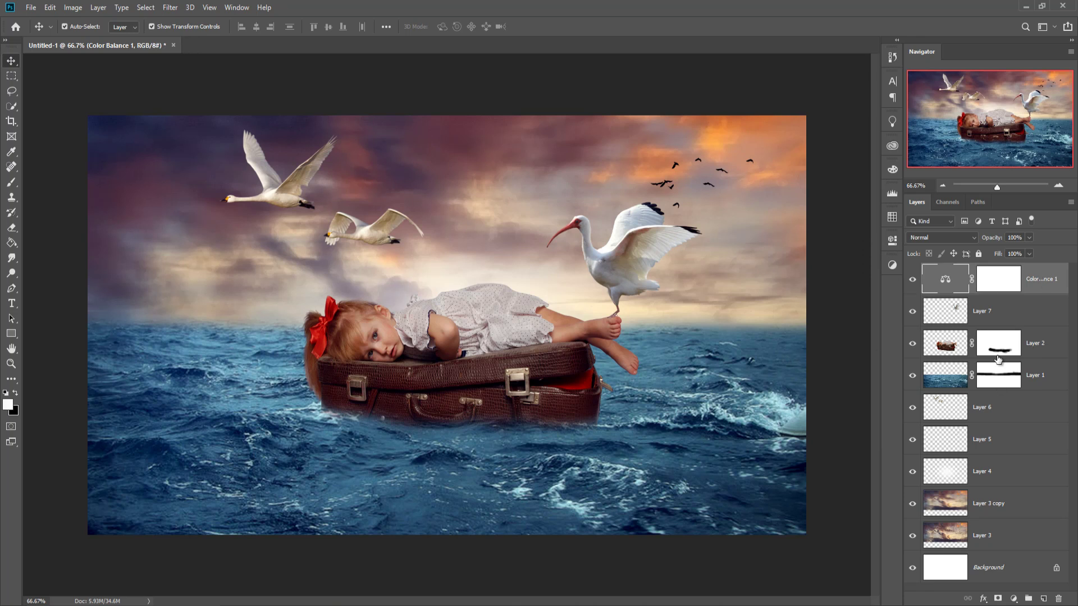
# Create a new layer directly above the girl-and-suitcase layer and fill it with 50% Gray.
pyautogui.click(1033, 358)
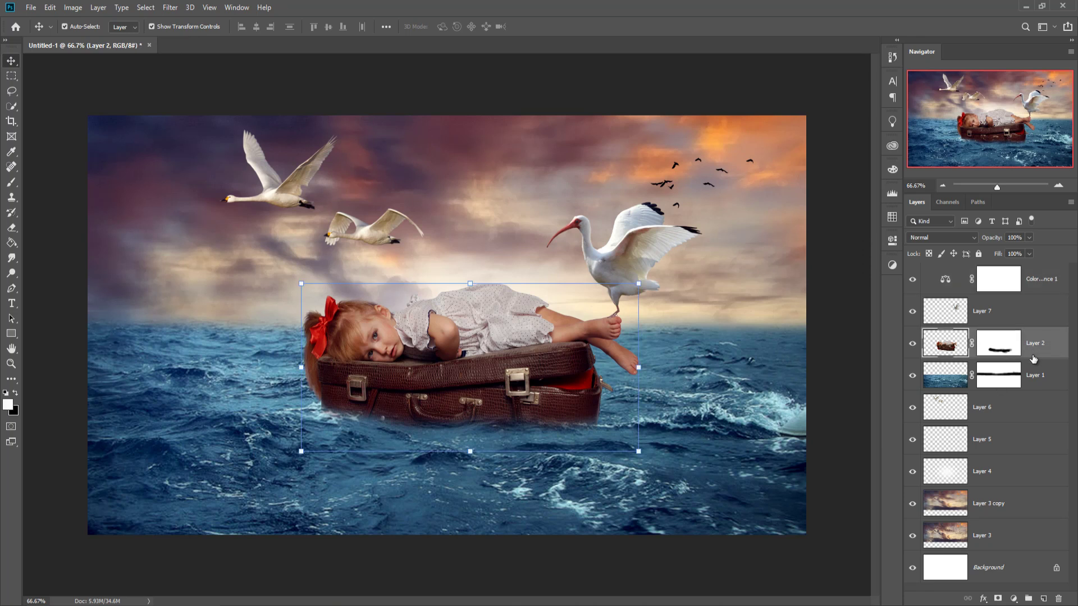
pyautogui.click(1044, 599)
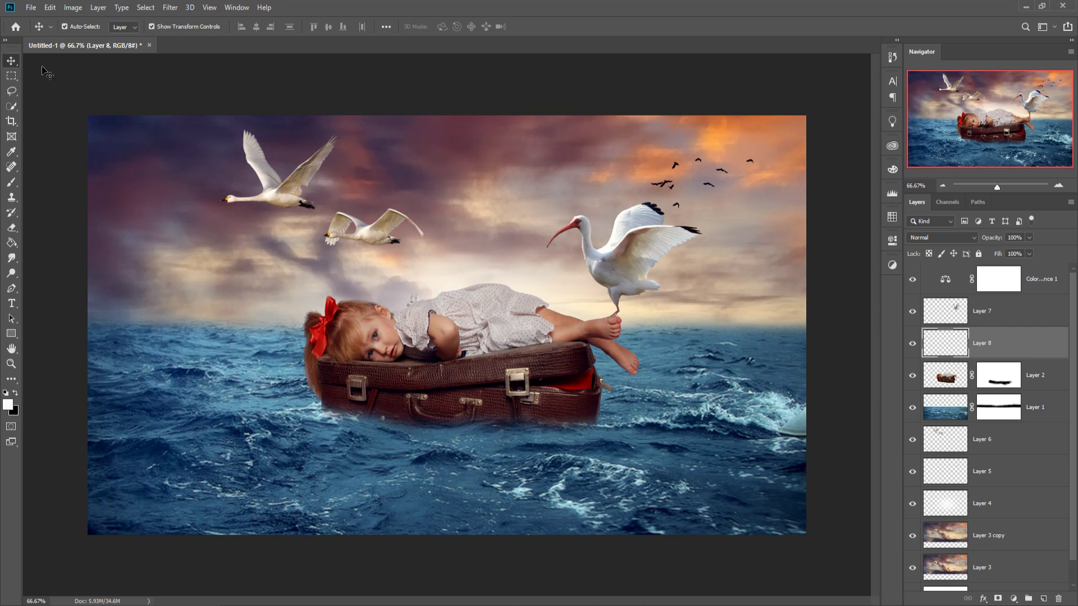
pyautogui.click(50, 7)
pyautogui.click(58, 190)
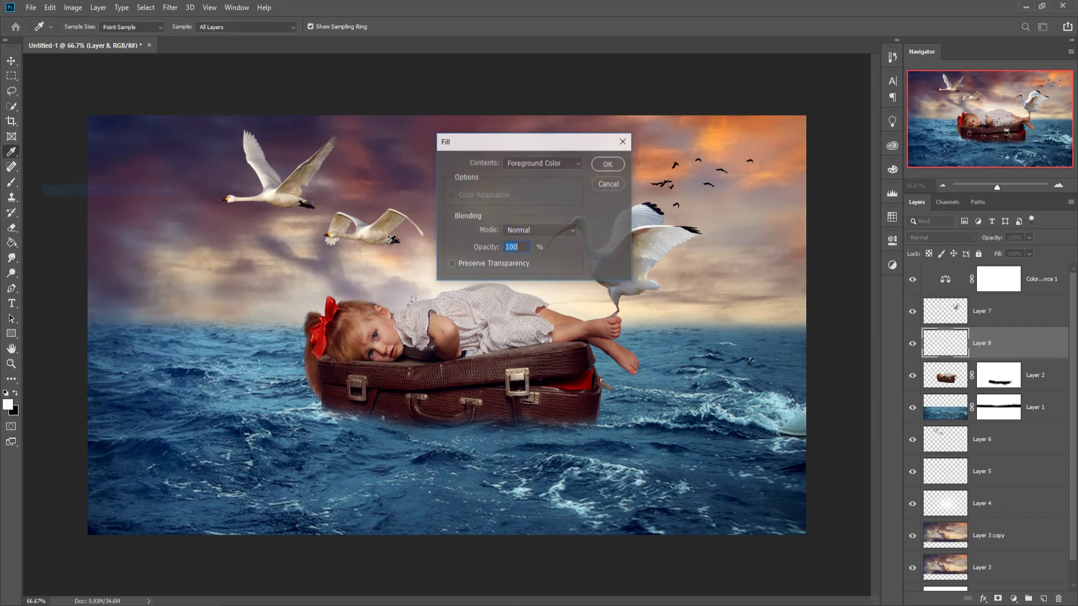
pyautogui.click(564, 164)
pyautogui.click(556, 233)
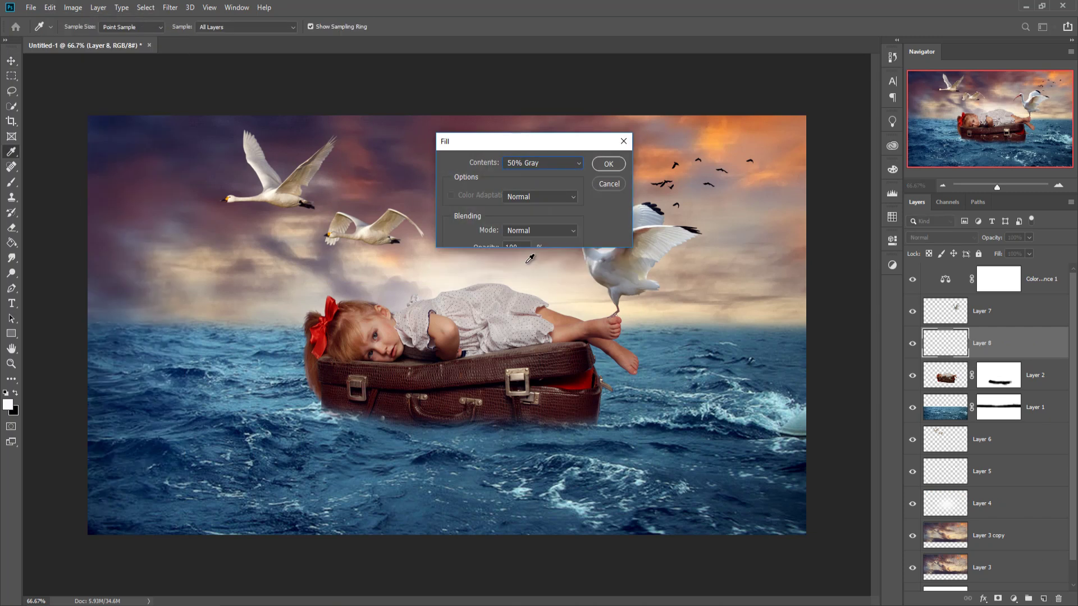
pyautogui.click(597, 166)
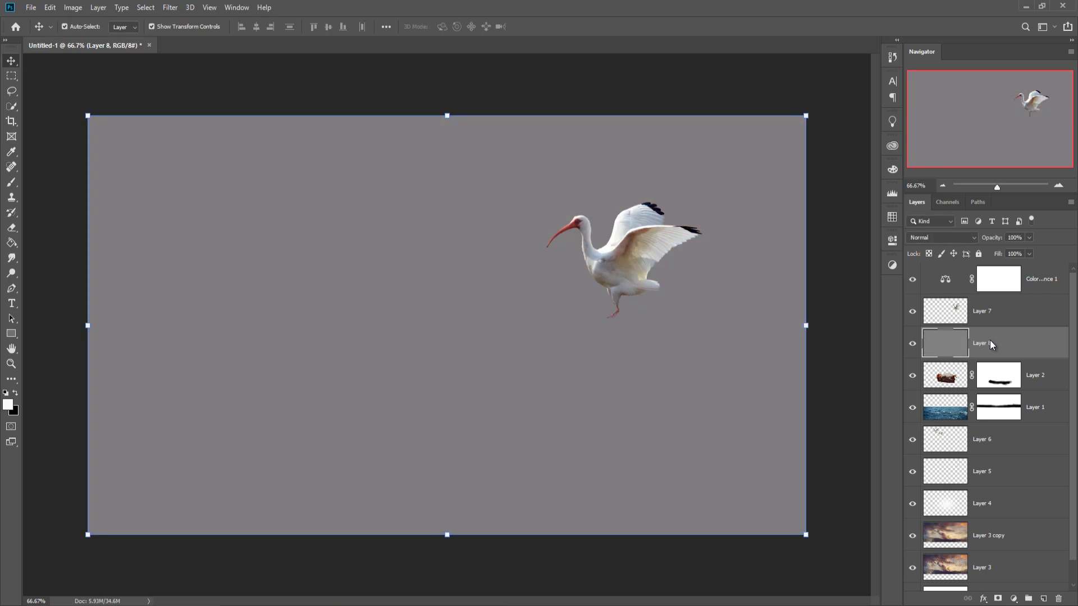
# Set the gray layer's blend mode to Overlay and clip it to the girl-and-suitcase layer.
pyautogui.rightClick(989, 340)
pyautogui.click(1015, 333)
pyautogui.click(964, 241)
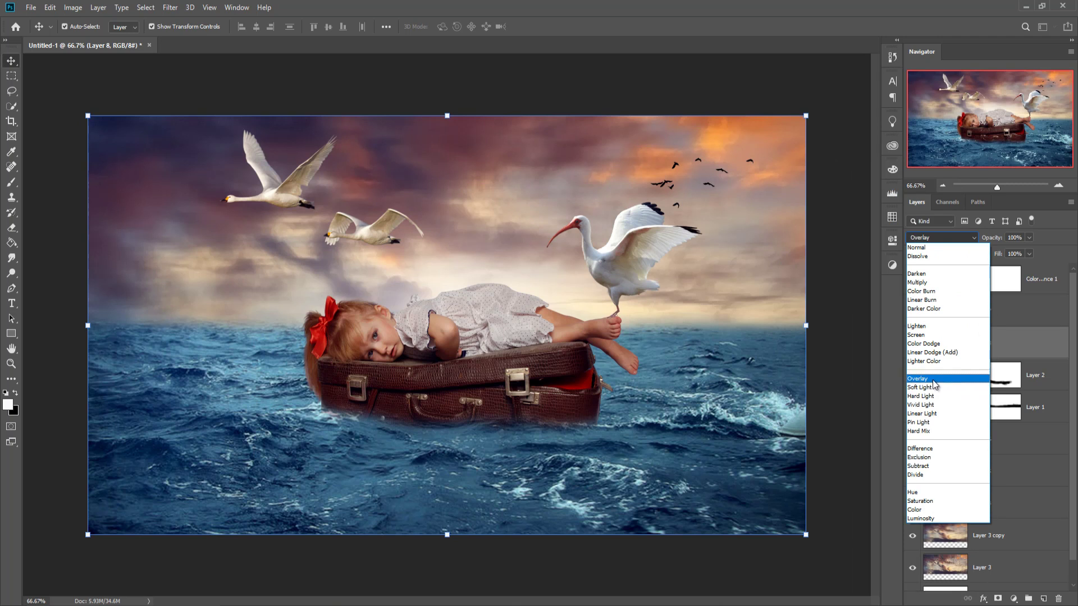
pyautogui.click(933, 382)
pyautogui.rightClick(982, 347)
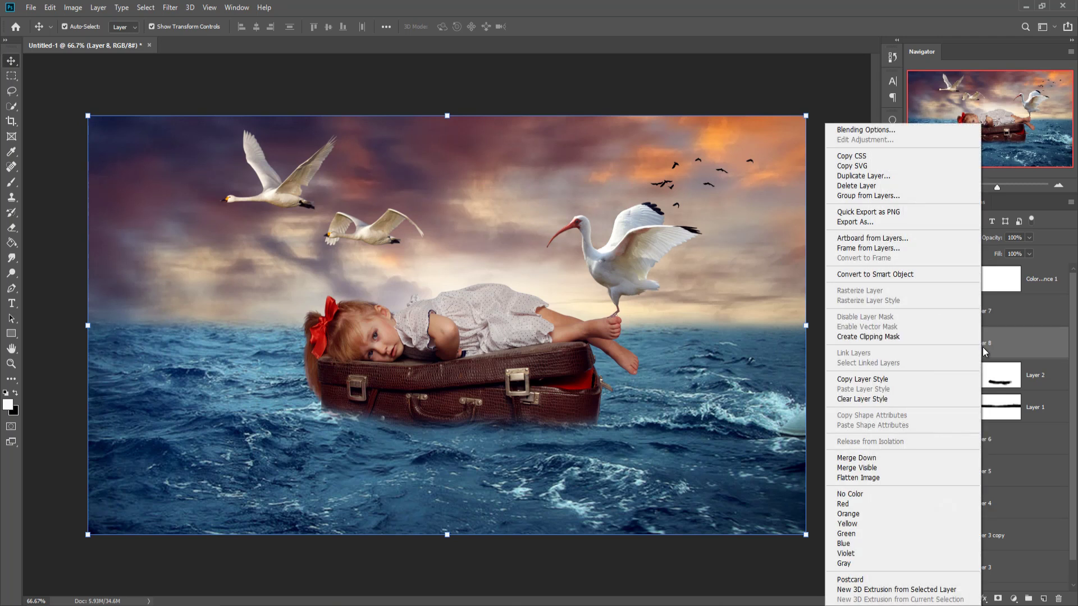
pyautogui.click(922, 336)
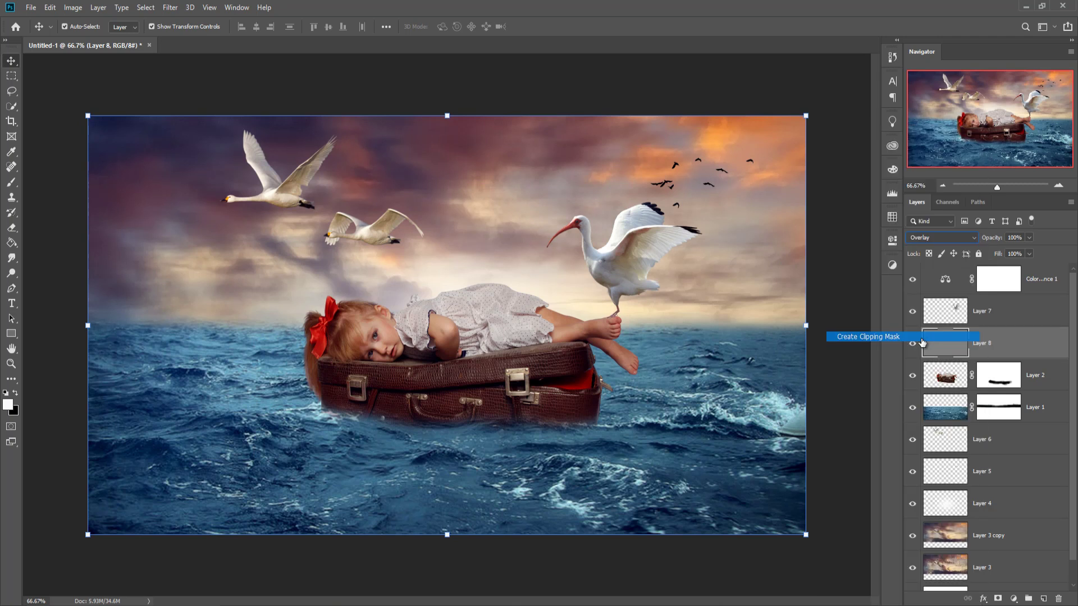
# Paint a highlight along the suitcase lid on the clipped Overlay layer with a white 50 px brush.
pyautogui.click(11, 183)
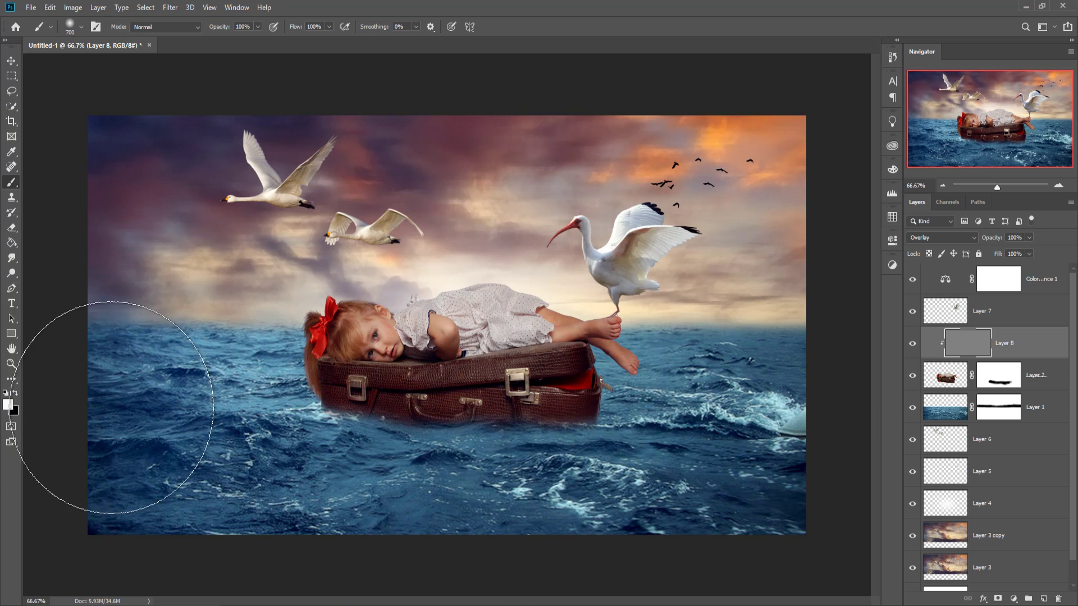
pyautogui.press('[')
pyautogui.press('[')
pyautogui.press('[')
pyautogui.press('[')
pyautogui.press('[')
pyautogui.press('[')
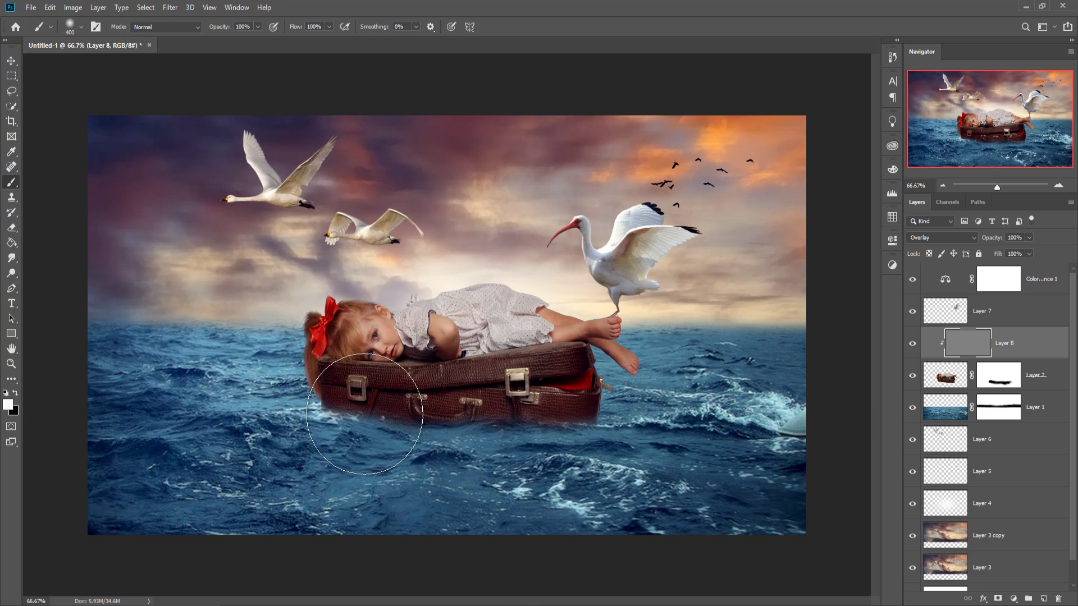
pyautogui.press('[')
pyautogui.press('[')
pyautogui.press('[')
pyautogui.press('[')
pyautogui.press('[')
pyautogui.press('[')
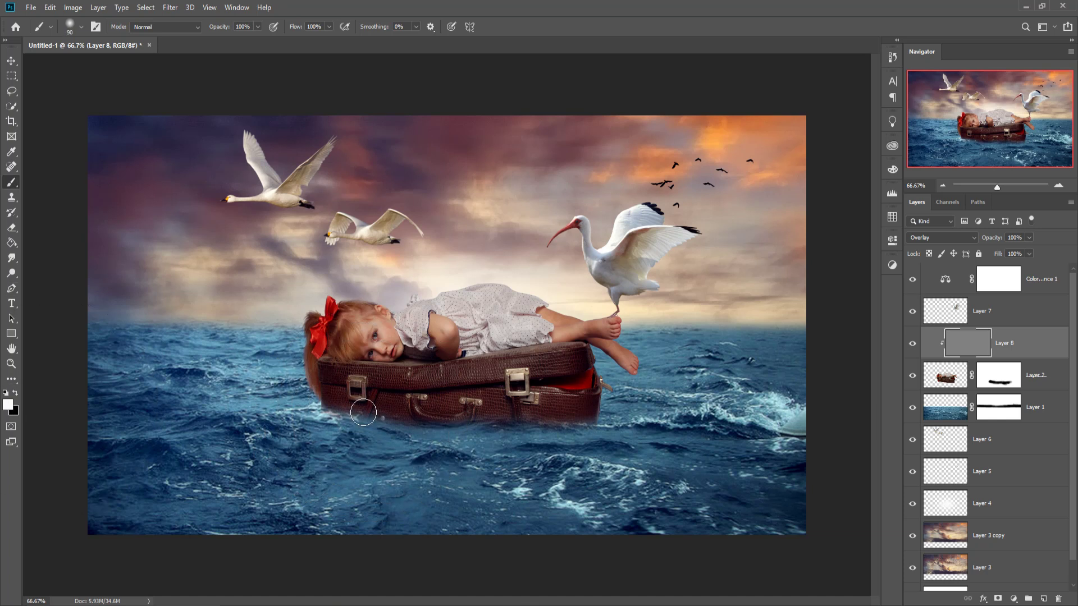
pyautogui.press('[')
pyautogui.press('[')
pyautogui.press('[')
pyautogui.moveTo(330, 373)
pyautogui.mouseDown()
pyautogui.moveTo(420, 375)
pyautogui.moveTo(583, 352)
pyautogui.mouseUp()
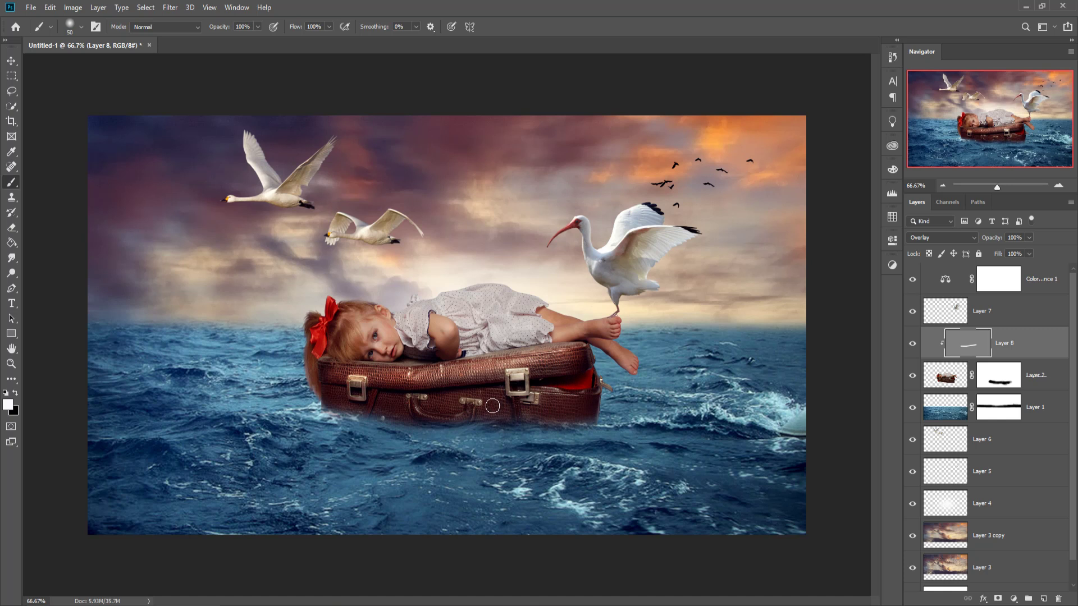
# Lower the brush opacity to 39% and paint highlights along the lower body of the suitcase on the clipped Overlay layer.
pyautogui.moveTo(257, 27); pyautogui.dragTo(229, 41)
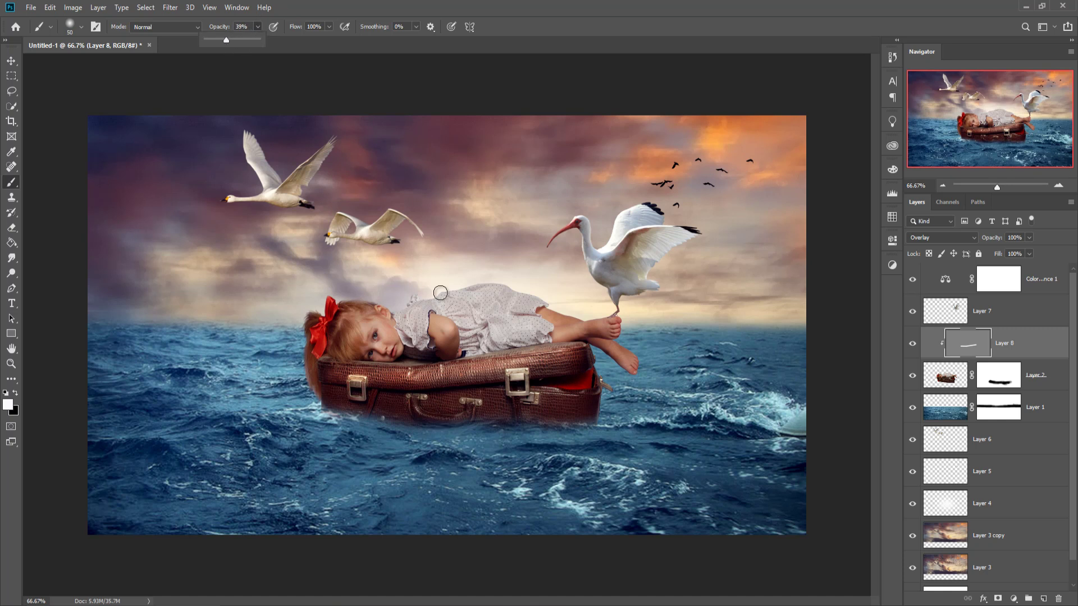
pyautogui.click(421, 410)
pyautogui.moveTo(452, 402)
pyautogui.mouseDown()
pyautogui.moveTo(575, 398)
pyautogui.moveTo(522, 416)
pyautogui.moveTo(593, 407)
pyautogui.mouseUp()
pyautogui.moveTo(356, 403); pyautogui.dragTo(401, 410)
# Brighten the girl's arm, legs and feet, and hair on the Overlay layer with a white brush of 40 to 50 px.
pyautogui.press('[')
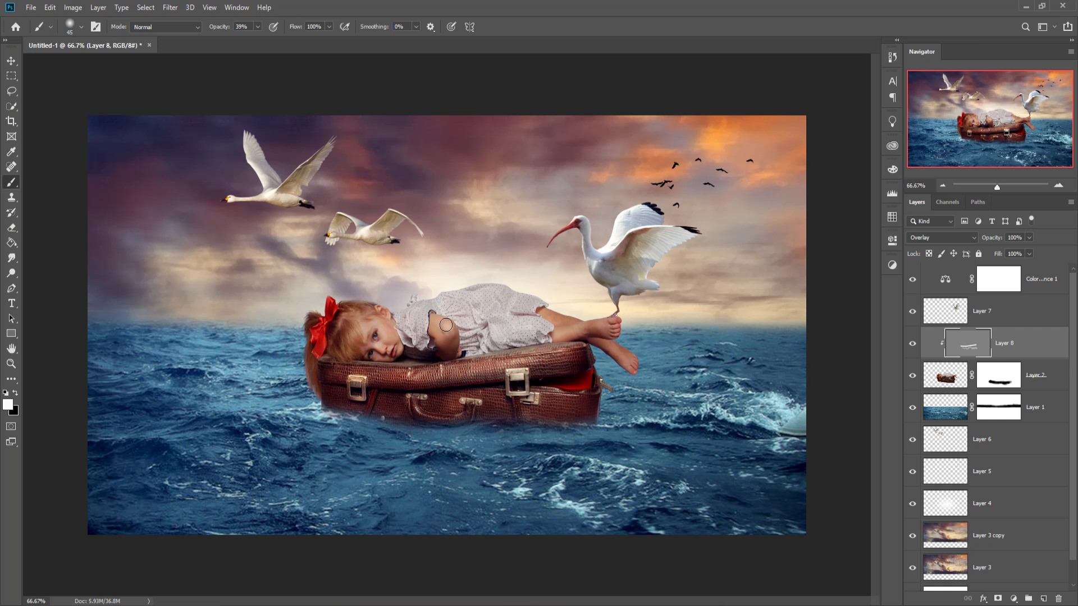
pyautogui.moveTo(435, 321)
pyautogui.mouseDown()
pyautogui.moveTo(449, 330)
pyautogui.moveTo(449, 352)
pyautogui.mouseUp()
pyautogui.moveTo(561, 335)
pyautogui.mouseDown()
pyautogui.moveTo(610, 322)
pyautogui.moveTo(542, 311)
pyautogui.moveTo(606, 336)
pyautogui.moveTo(630, 364)
pyautogui.moveTo(601, 343)
pyautogui.mouseUp()
pyautogui.moveTo(618, 379)
pyautogui.mouseDown()
pyautogui.moveTo(563, 347)
pyautogui.moveTo(539, 348)
pyautogui.moveTo(601, 343)
pyautogui.moveTo(574, 342)
pyautogui.mouseUp()
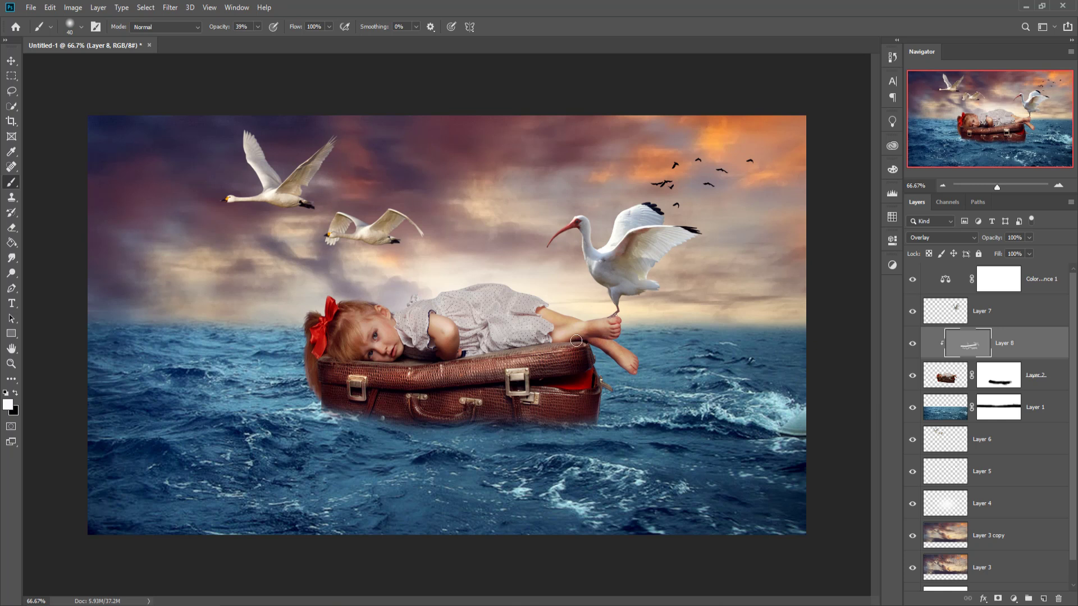
pyautogui.press(']')
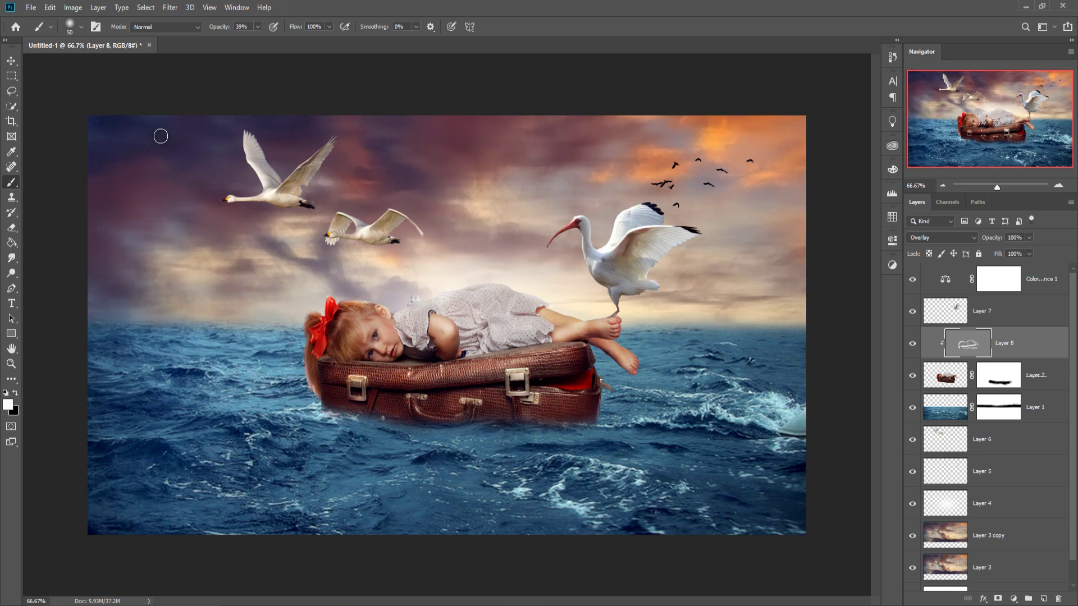
# Stamp all visible layers into a new merged layer above the Color Balance adjustment.
pyautogui.click(11, 60)
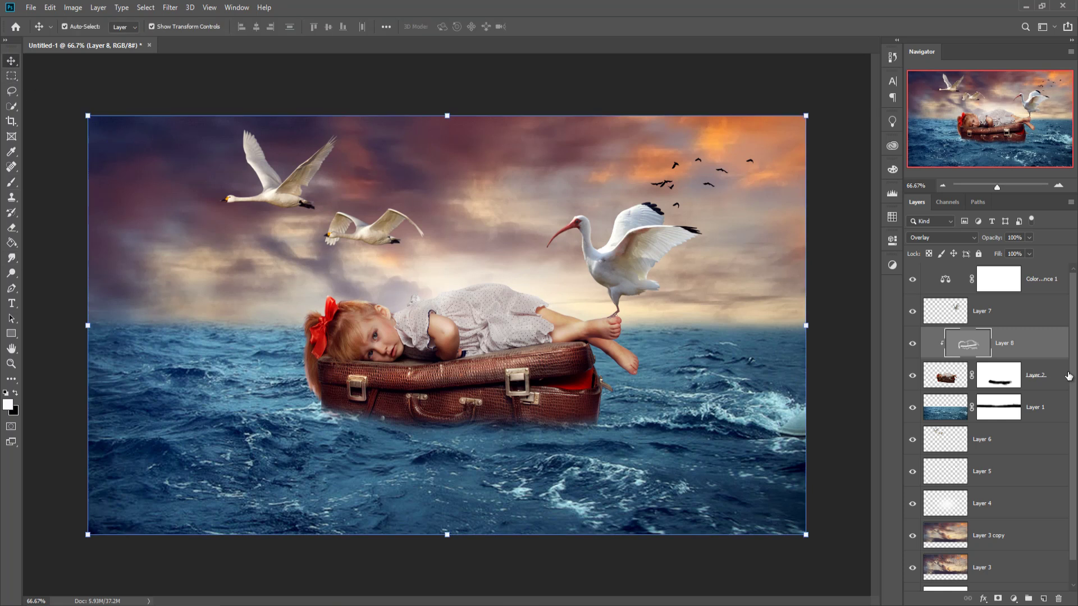
pyautogui.click(1040, 283)
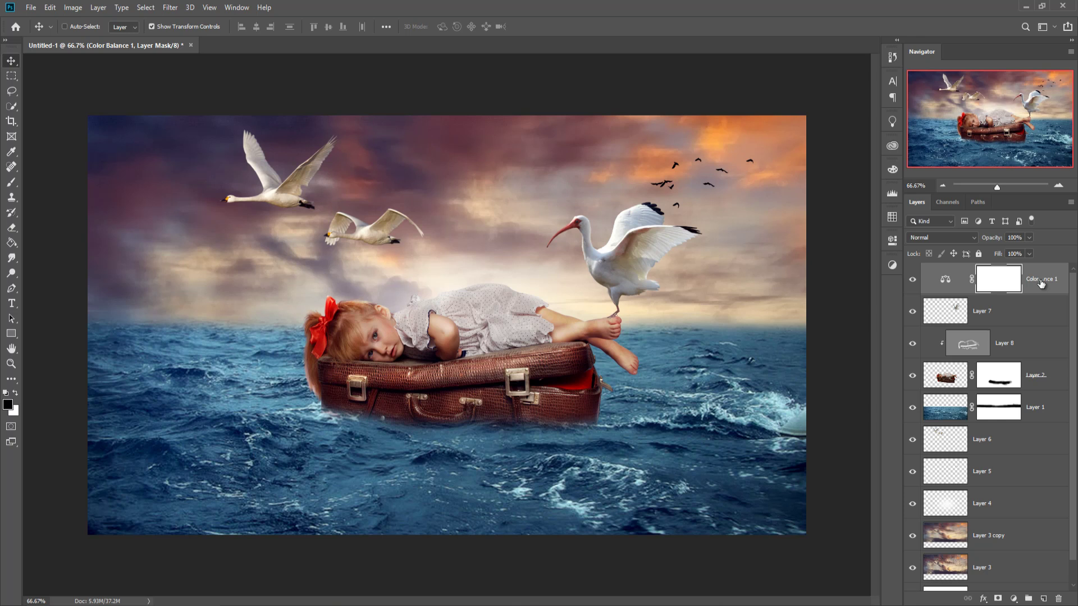
pyautogui.hotkey('ctrl', 'shift', 'alt', 'e')
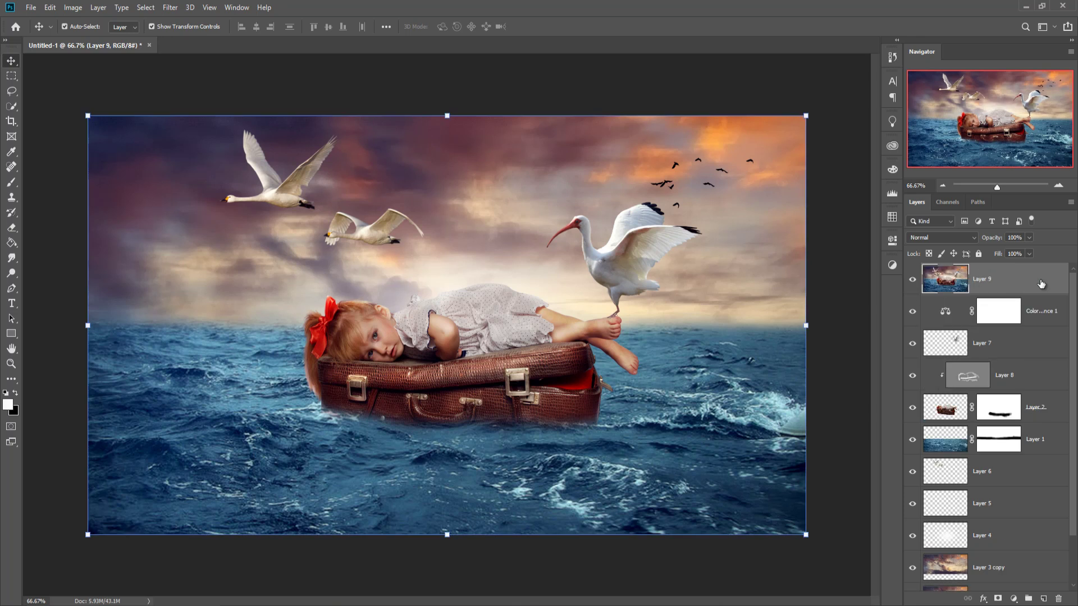
# Group all layers from the Color Balance adjustment down to Layer 3, leaving out the merged layer and the Background.
pyautogui.click(1045, 312)
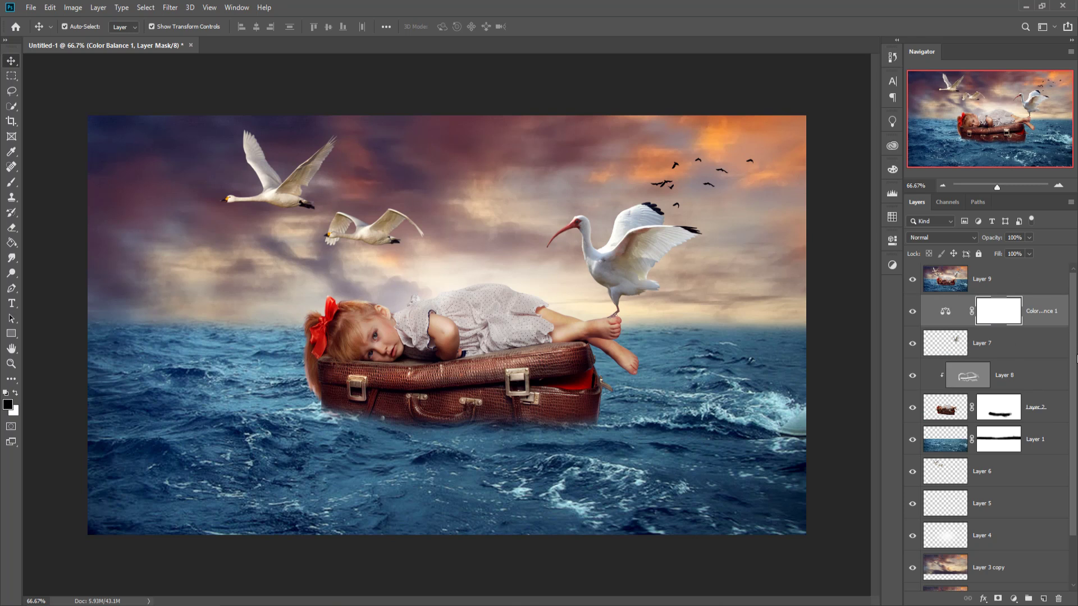
pyautogui.scroll(-2, 1066, 466)
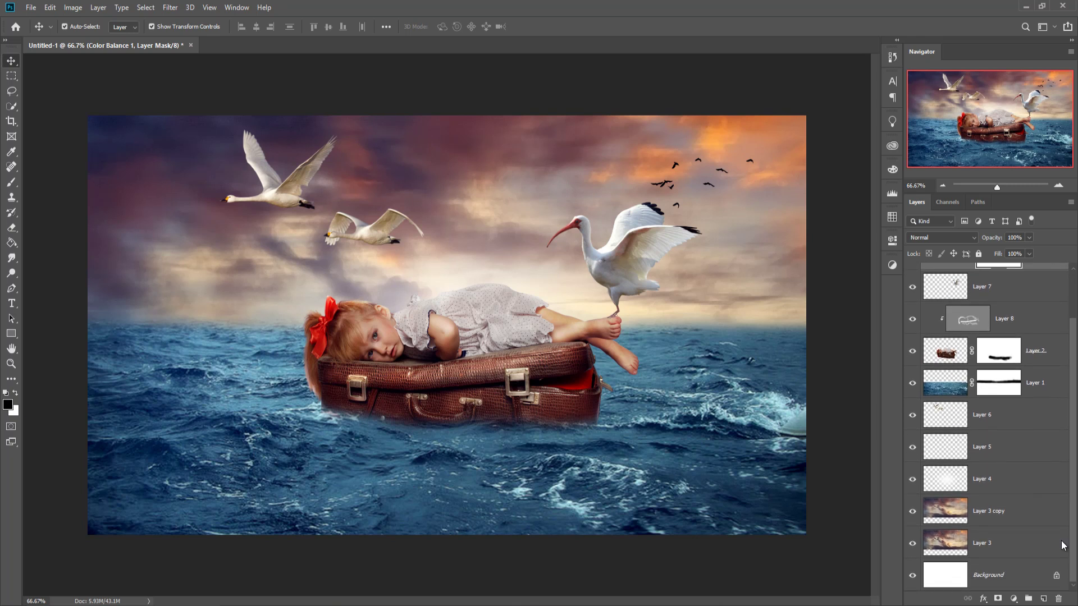
pyautogui.keyDown('shift'); pyautogui.click(1021, 556); pyautogui.keyUp('shift')
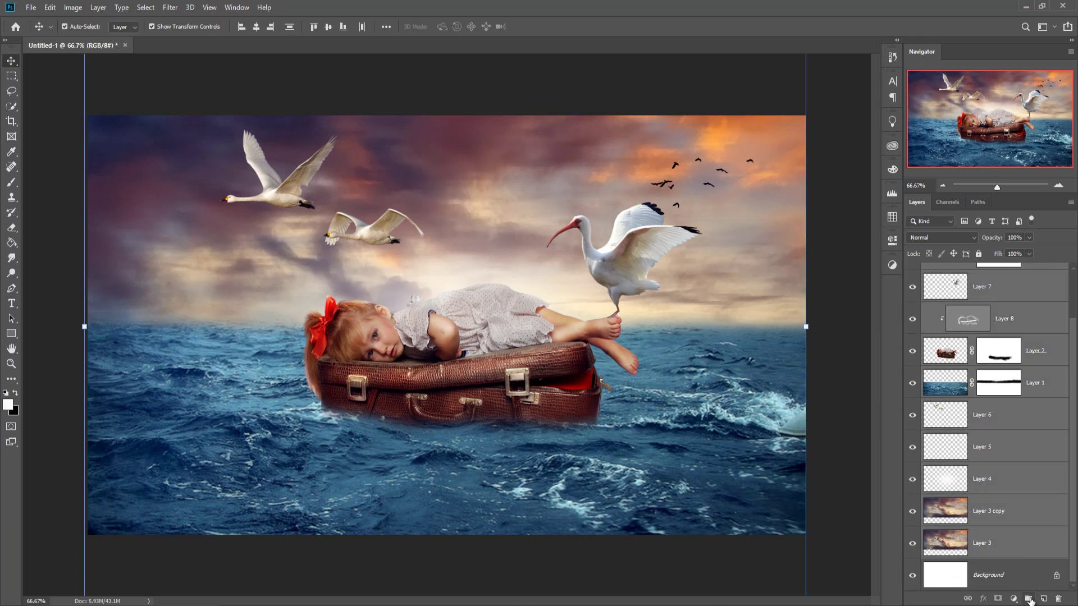
pyautogui.click(1029, 599)
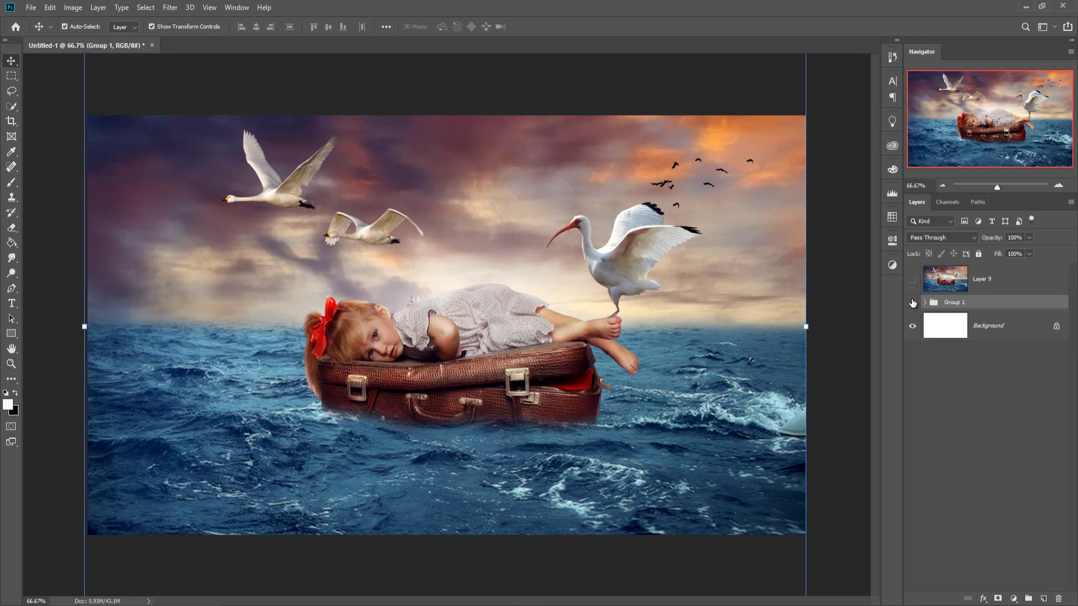
# Hide and show the group to check its contents, with the merged layer above it made visible again.
pyautogui.click(912, 303)
pyautogui.click(912, 304)
pyautogui.click(912, 278)
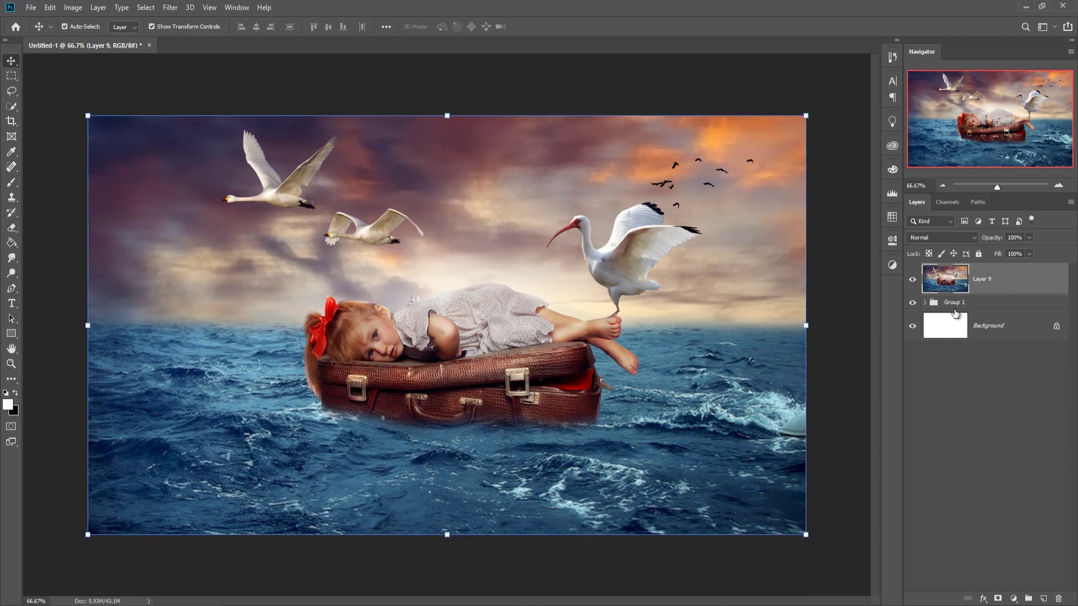
# Duplicate the merged layer, keeping the default copy name.
pyautogui.rightClick(1007, 281)
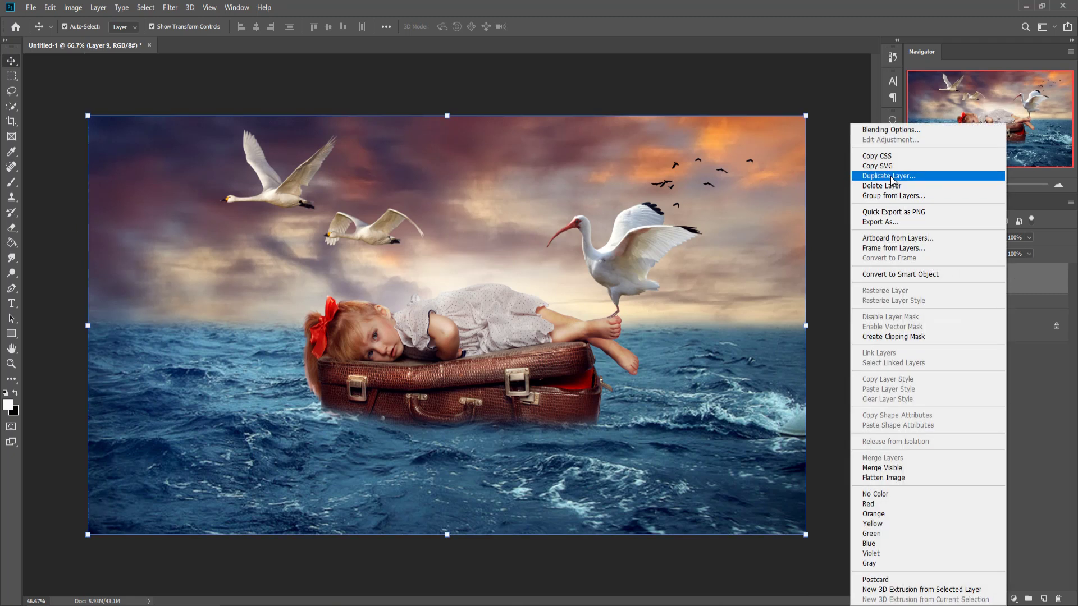
pyautogui.click(888, 176)
pyautogui.press('Return')
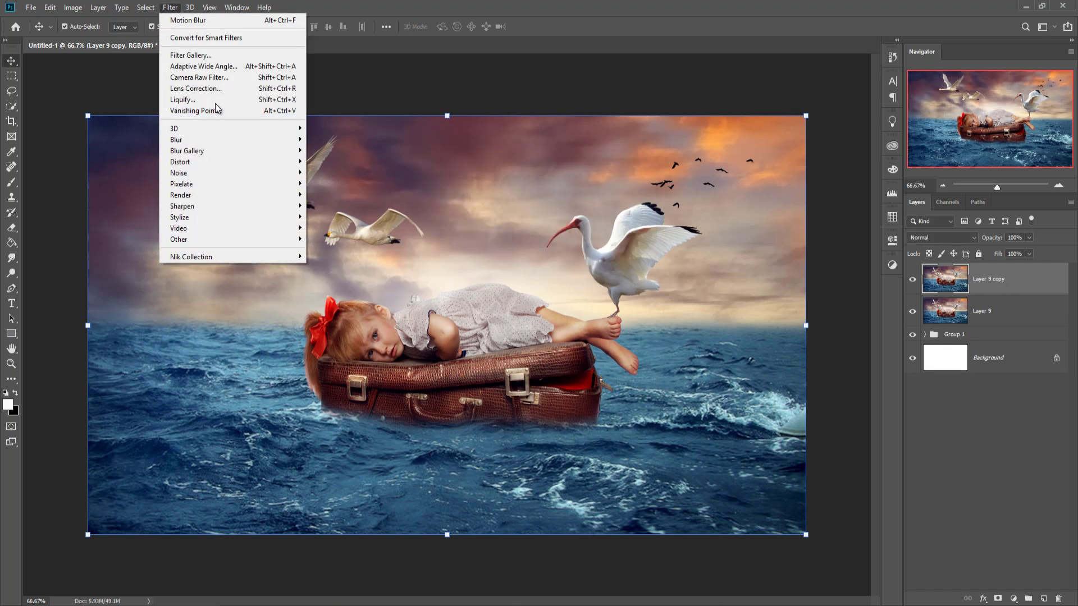
# Open the duplicated layer in the Camera Raw Filter and set the Post Crop Vignetting amount to -9.
pyautogui.moveTo(221, 256)
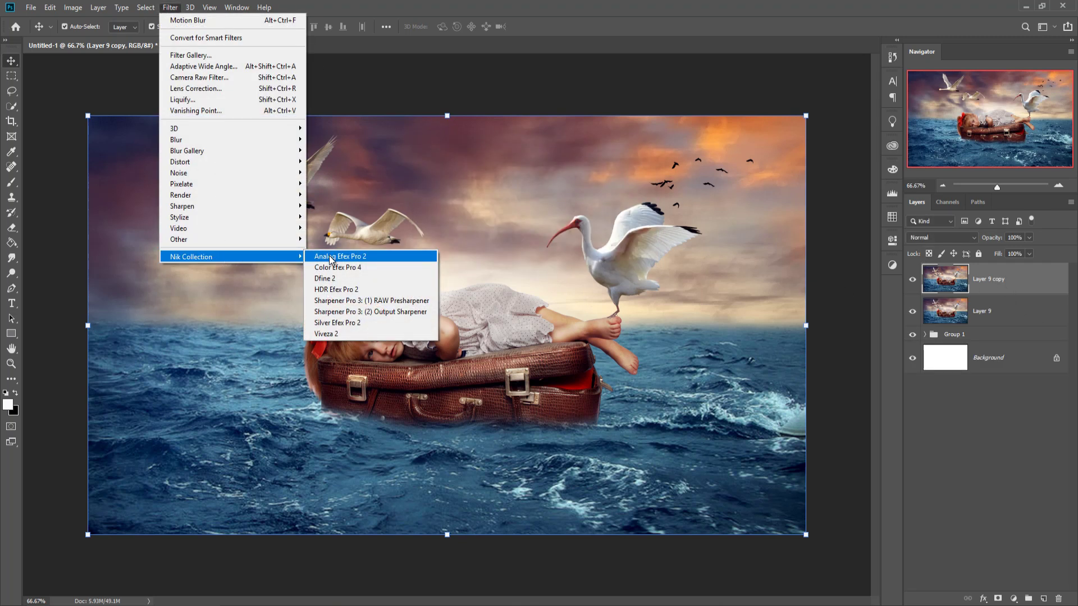
pyautogui.click(210, 78)
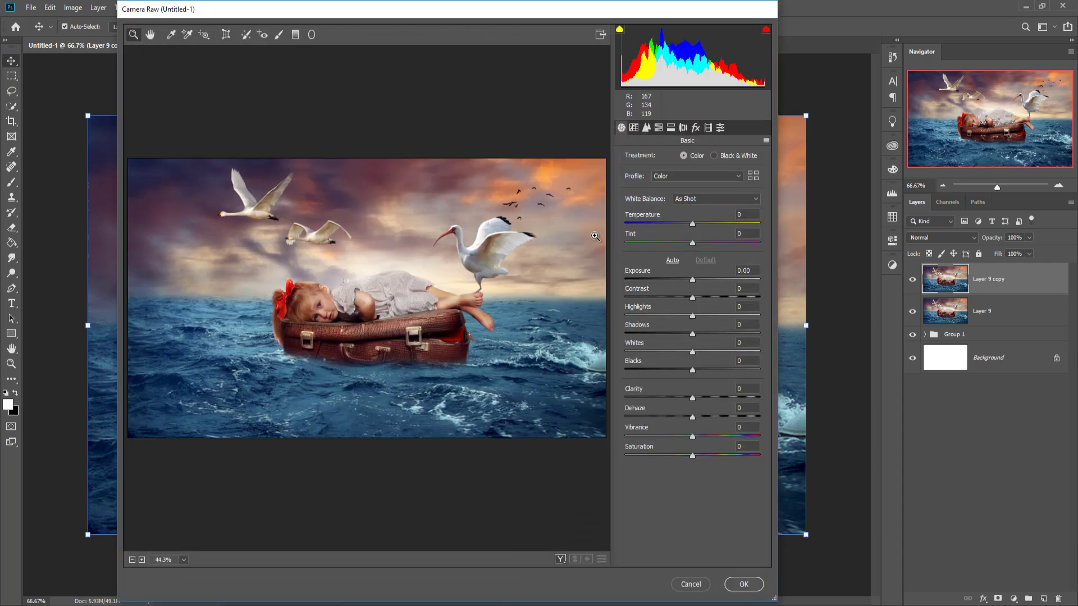
pyautogui.click(696, 128)
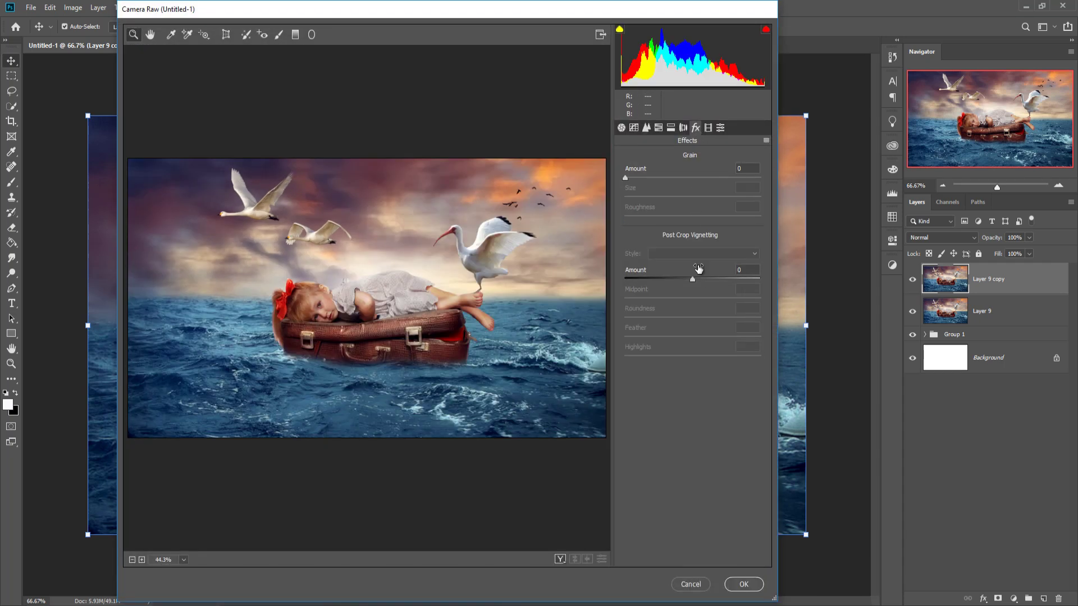
pyautogui.moveTo(692, 279); pyautogui.dragTo(686, 278)
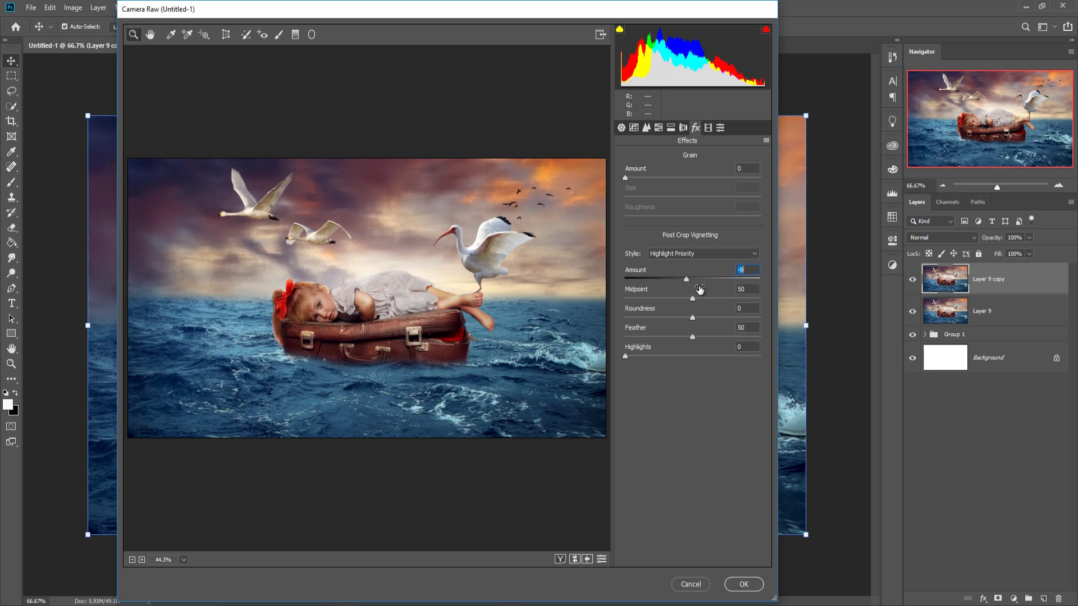
# Raise the Sharpening amount slightly in Camera Raw and apply the filter to the layer copy.
pyautogui.click(661, 128)
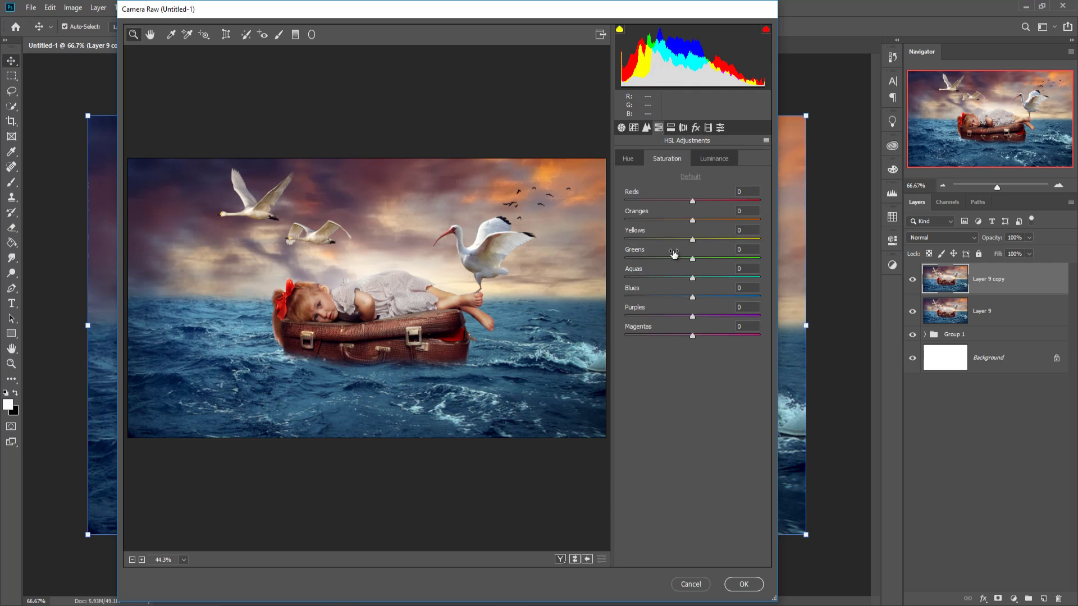
pyautogui.click(647, 129)
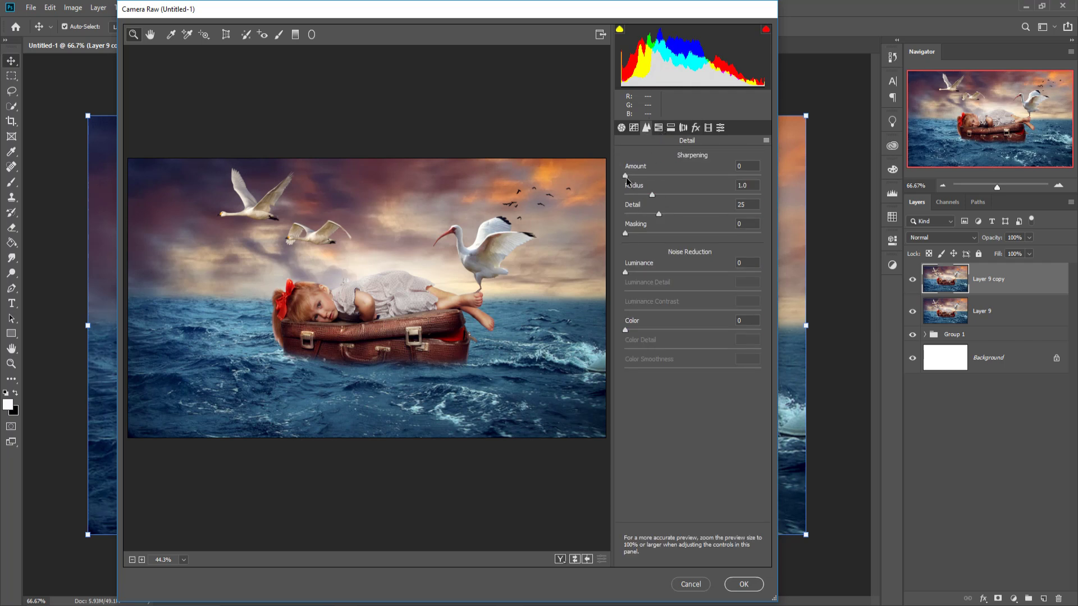
pyautogui.moveTo(625, 176); pyautogui.dragTo(634, 176)
pyautogui.click(621, 128)
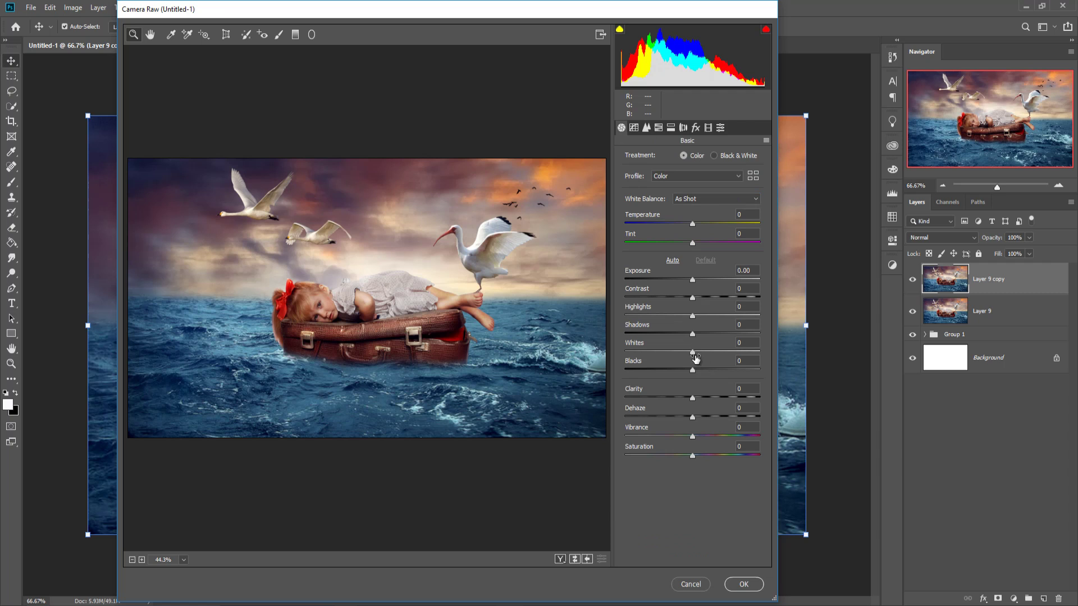
pyautogui.click(739, 588)
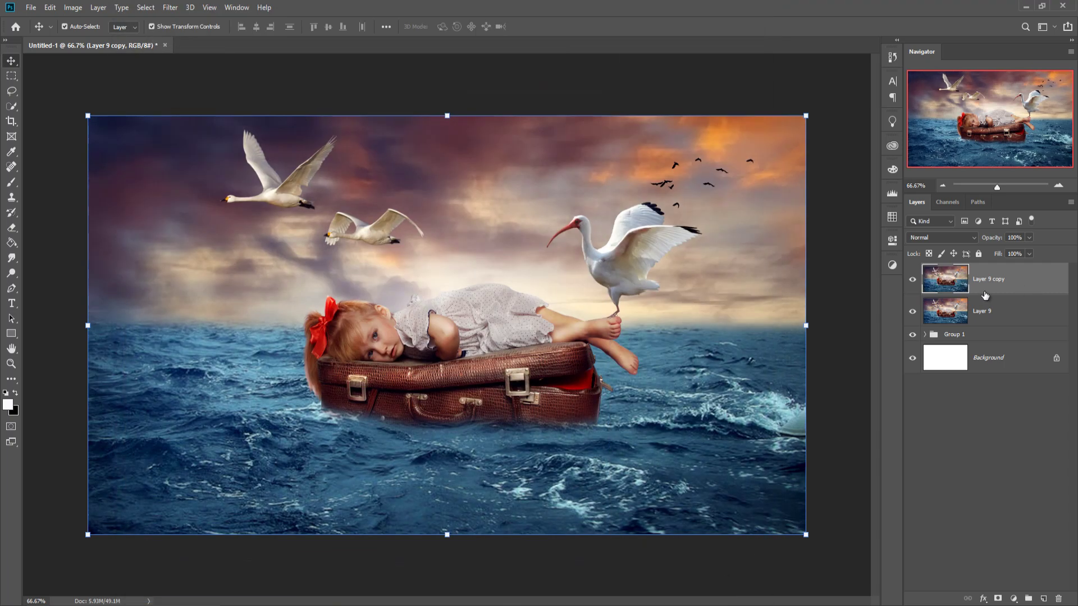
# Open the merged layer's copy in Color Efex Pro 4 from the Nik Collection.
pyautogui.click(169, 9)
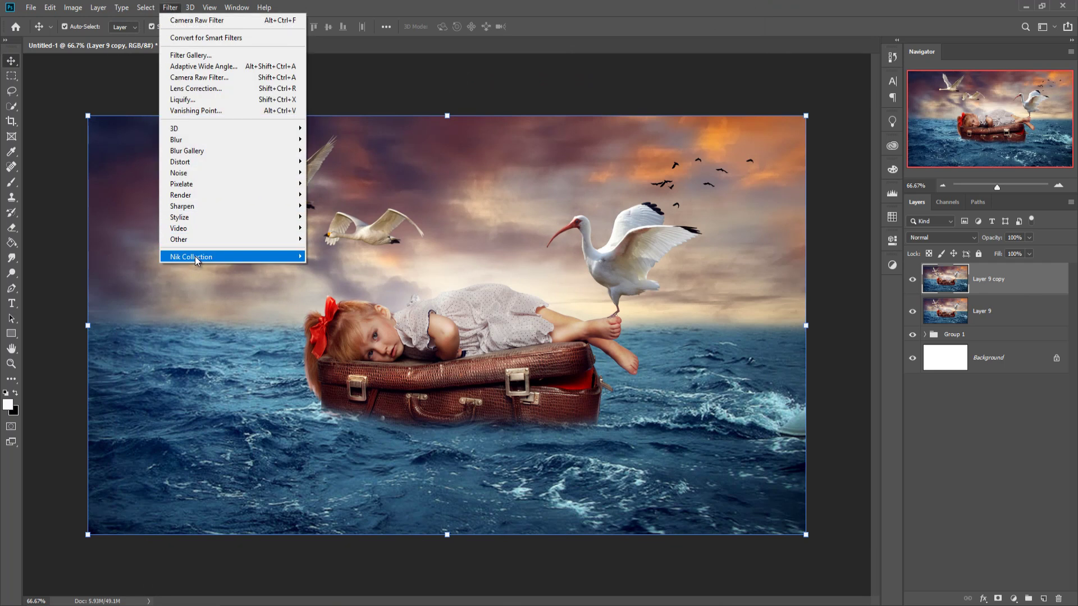
pyautogui.moveTo(194, 257)
pyautogui.click(329, 267)
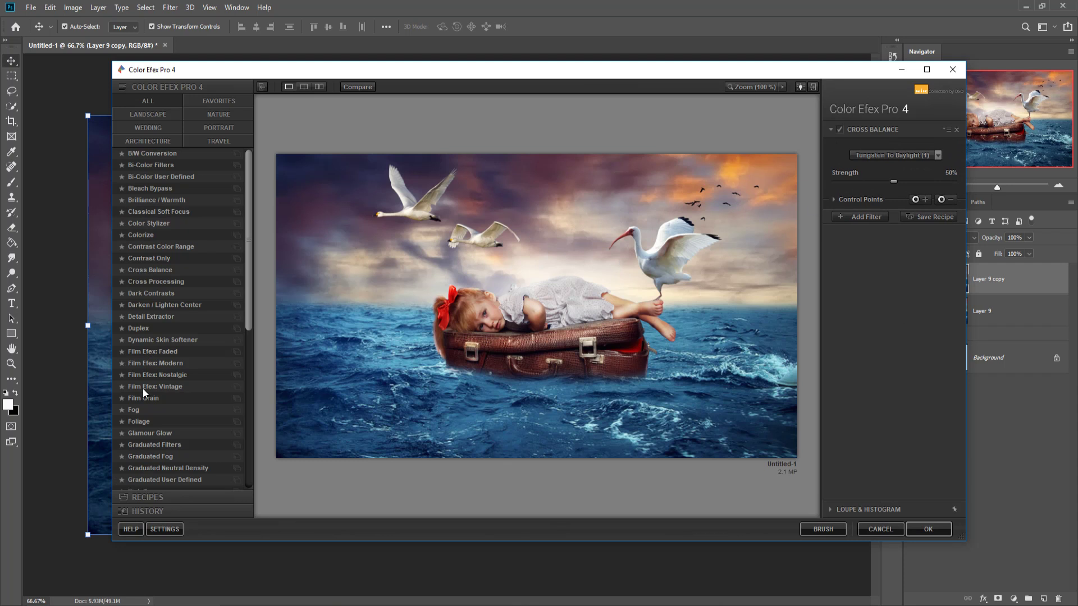
# Try the Cross Balance filter and preview its Tungsten To Daylight (1) setting.
pyautogui.click(155, 269)
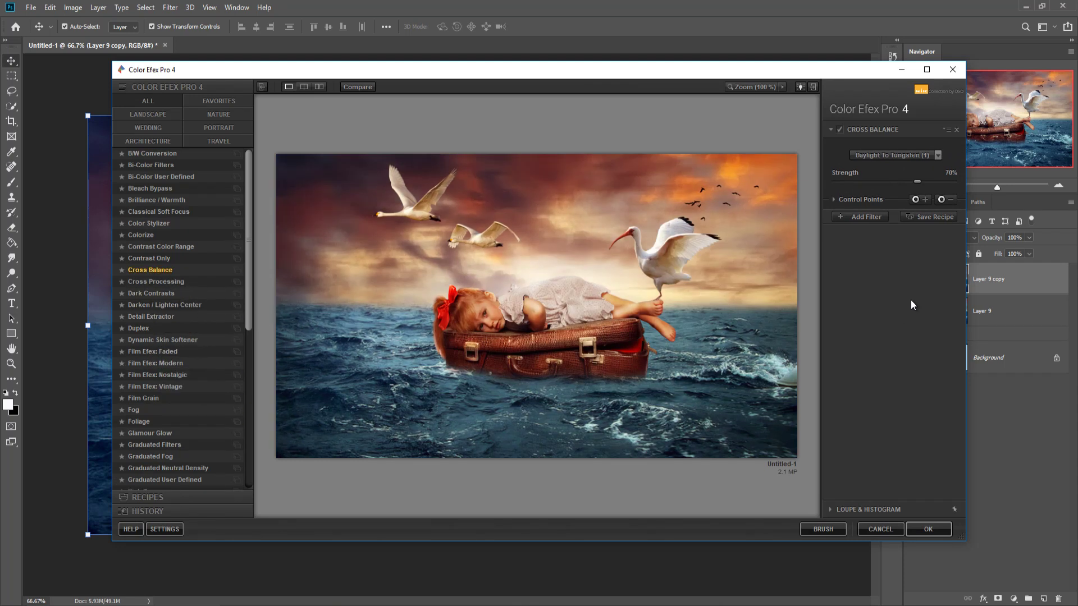
pyautogui.click(940, 154)
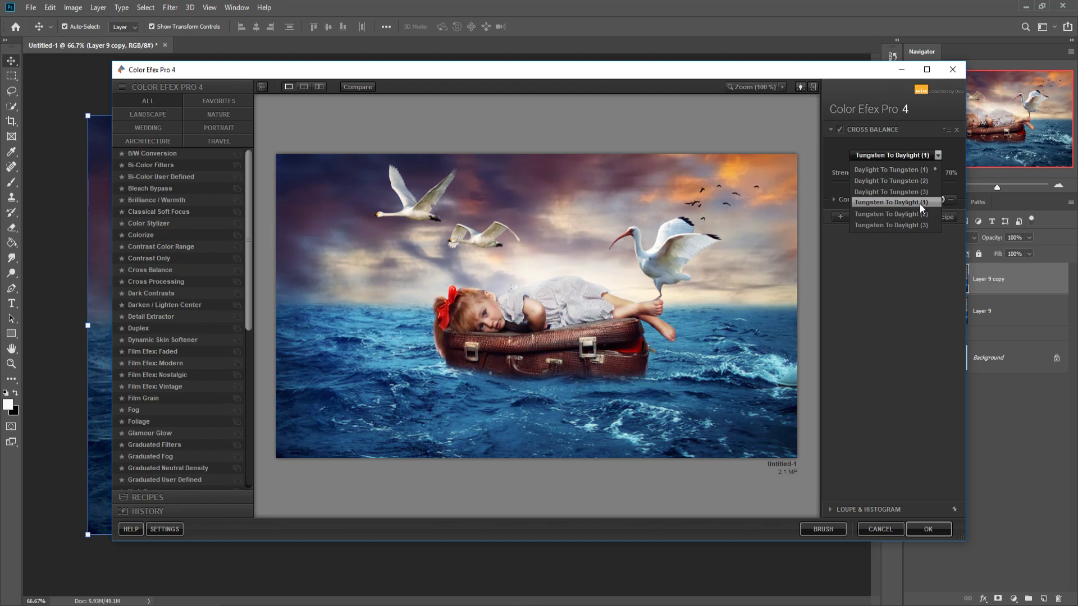
# Choose the Cross Processing filter at 37% strength, raise its Shadows slightly, and apply it to the image.
pyautogui.click(139, 282)
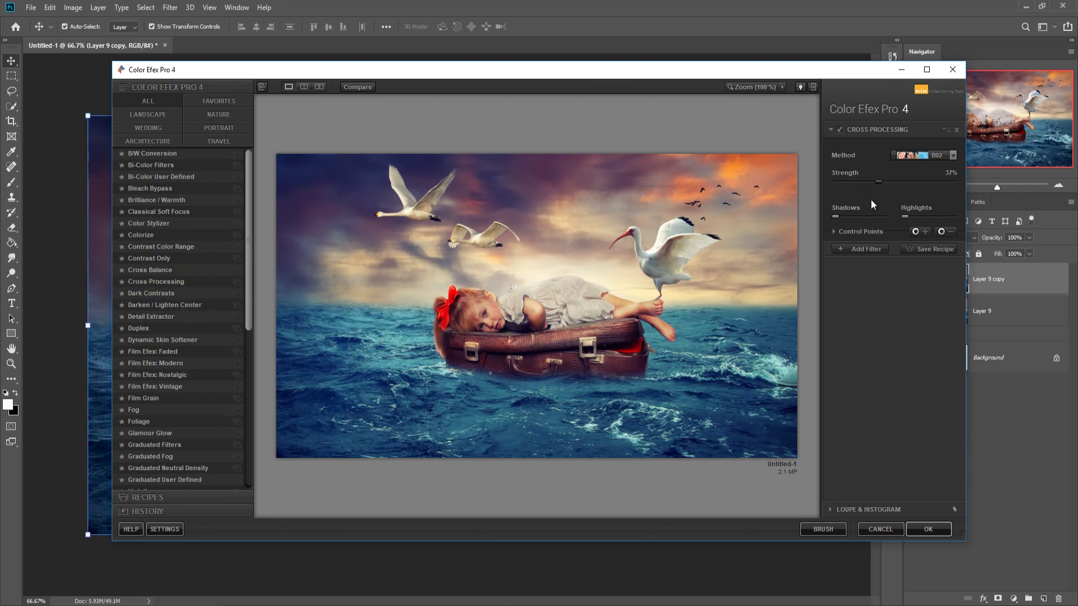
pyautogui.moveTo(840, 219); pyautogui.dragTo(854, 219)
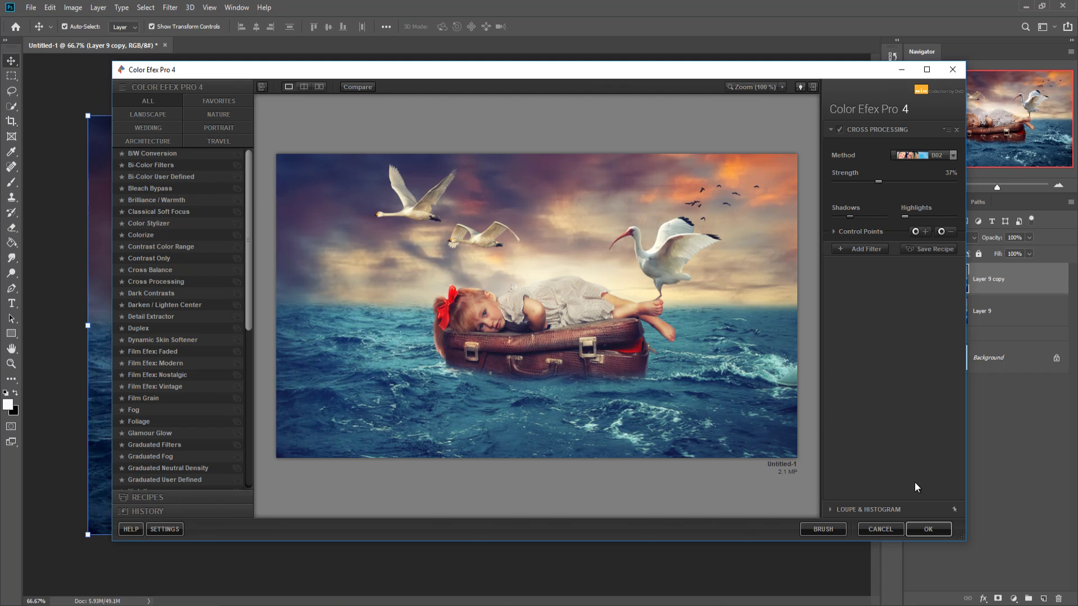
pyautogui.click(928, 529)
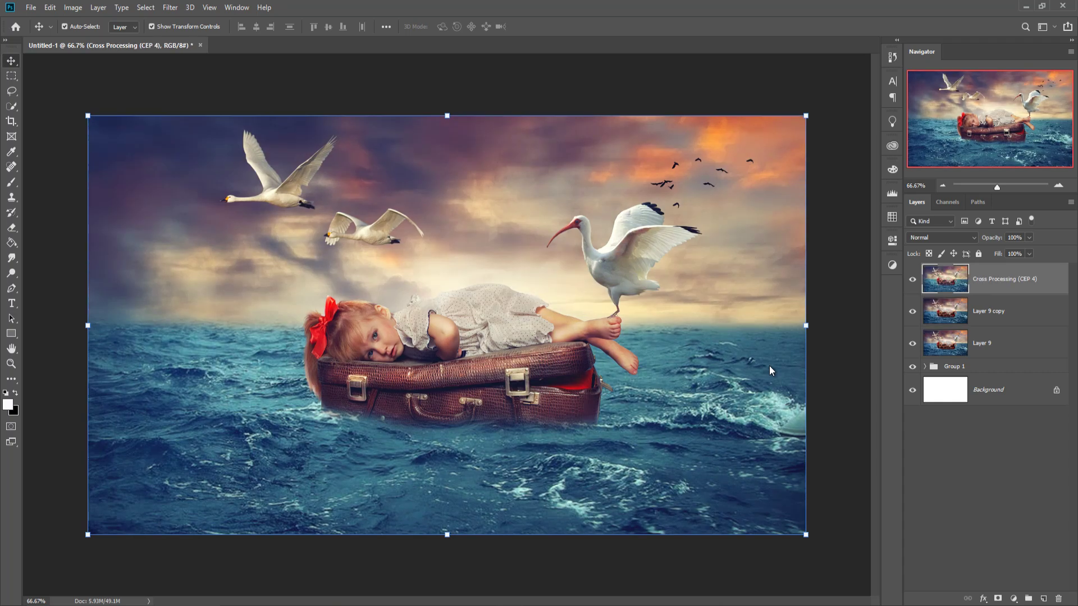
# Add a linear Gradient Fill layer above the Cross Processing layer with the Neutral Density Light 2 preset at 90° and 100% scale.
pyautogui.click(1013, 597)
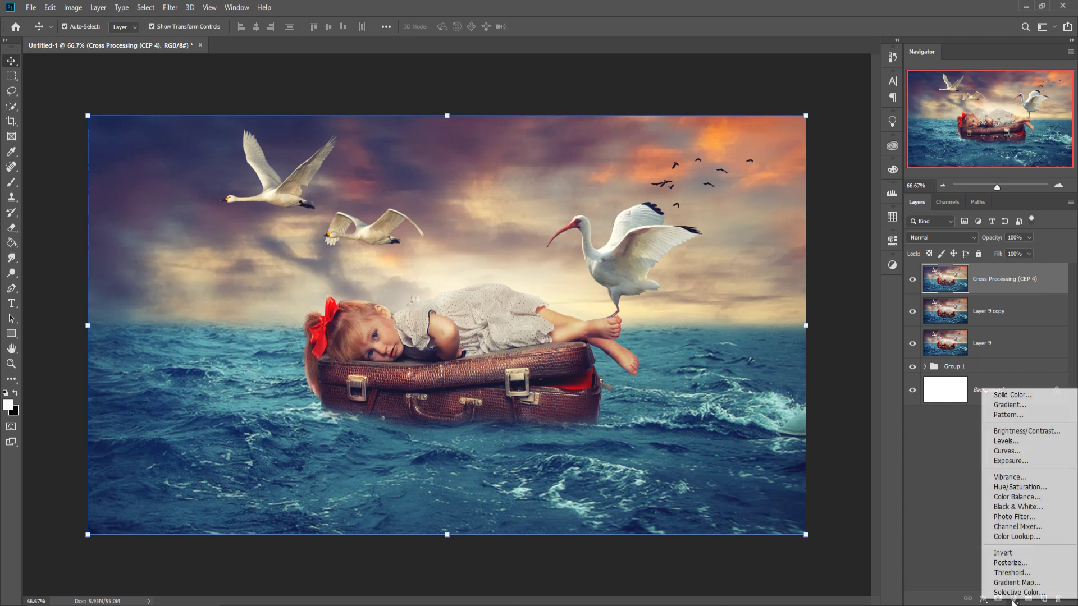
pyautogui.click(1003, 407)
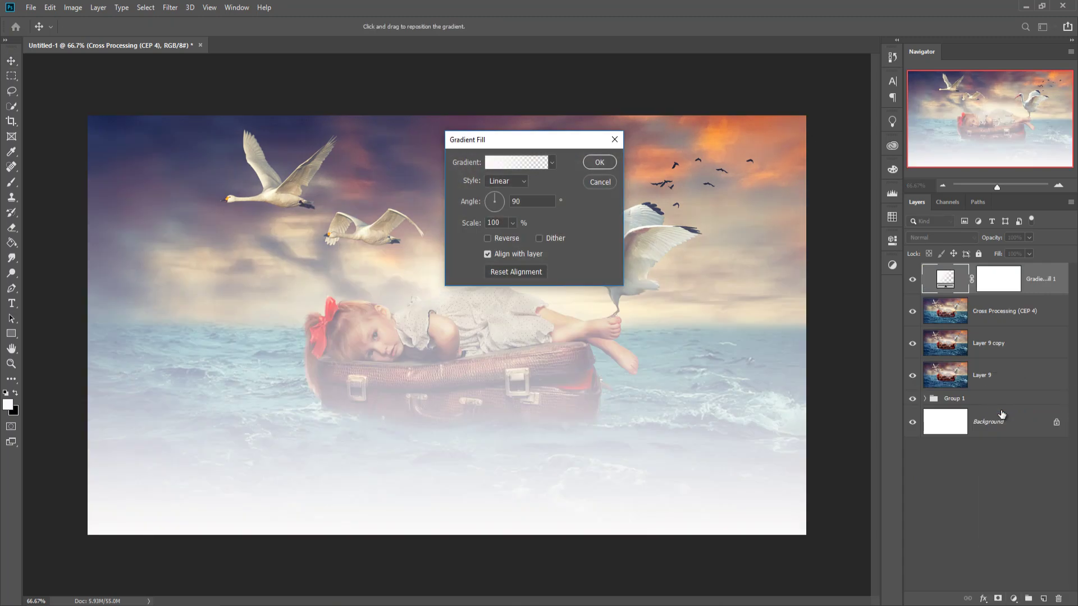
pyautogui.click(528, 168)
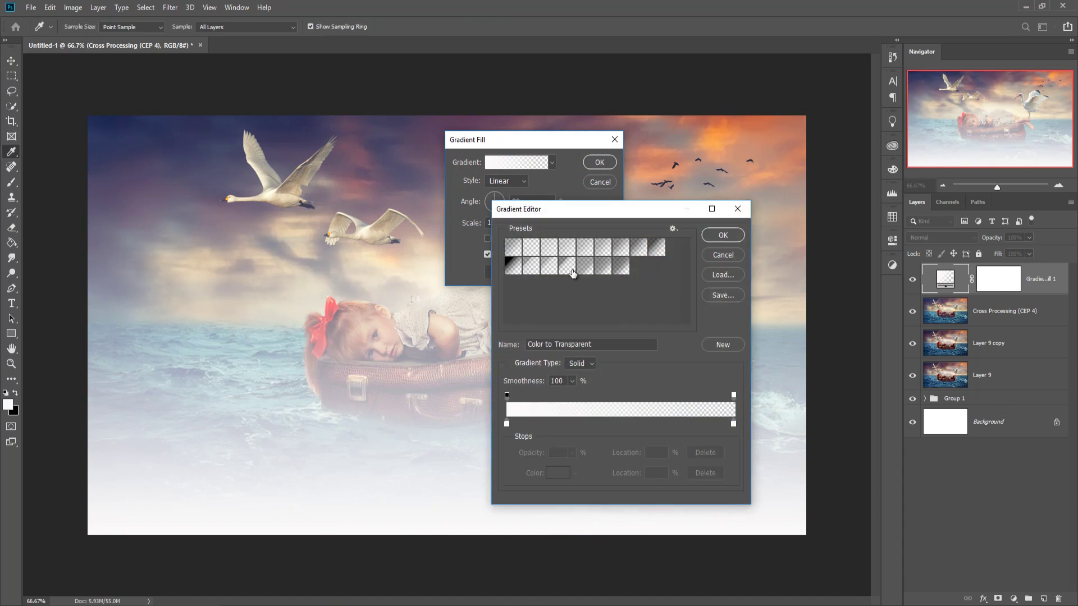
pyautogui.click(554, 263)
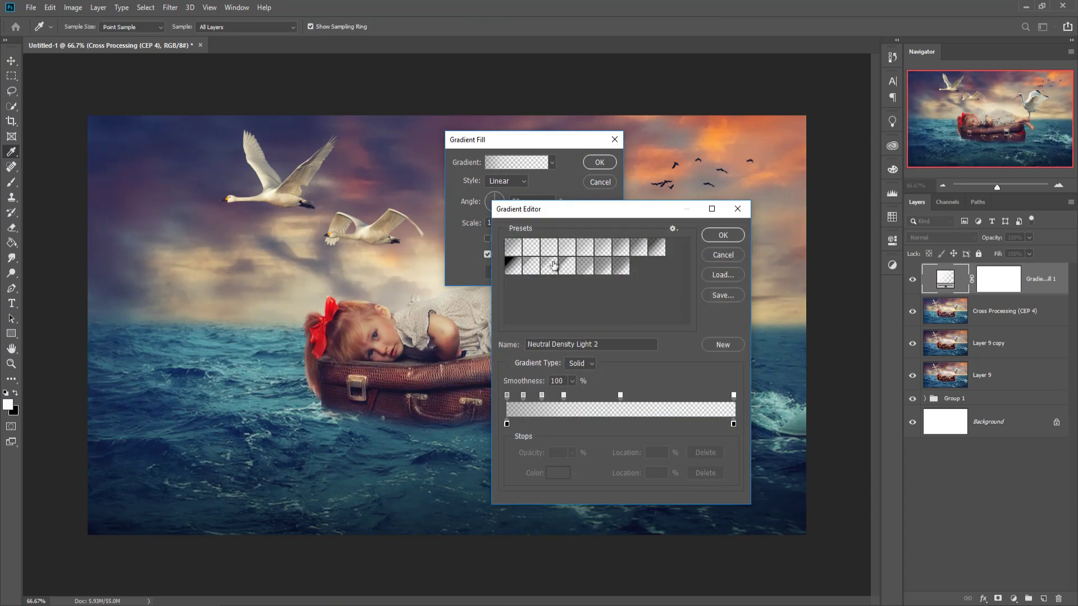
pyautogui.click(723, 234)
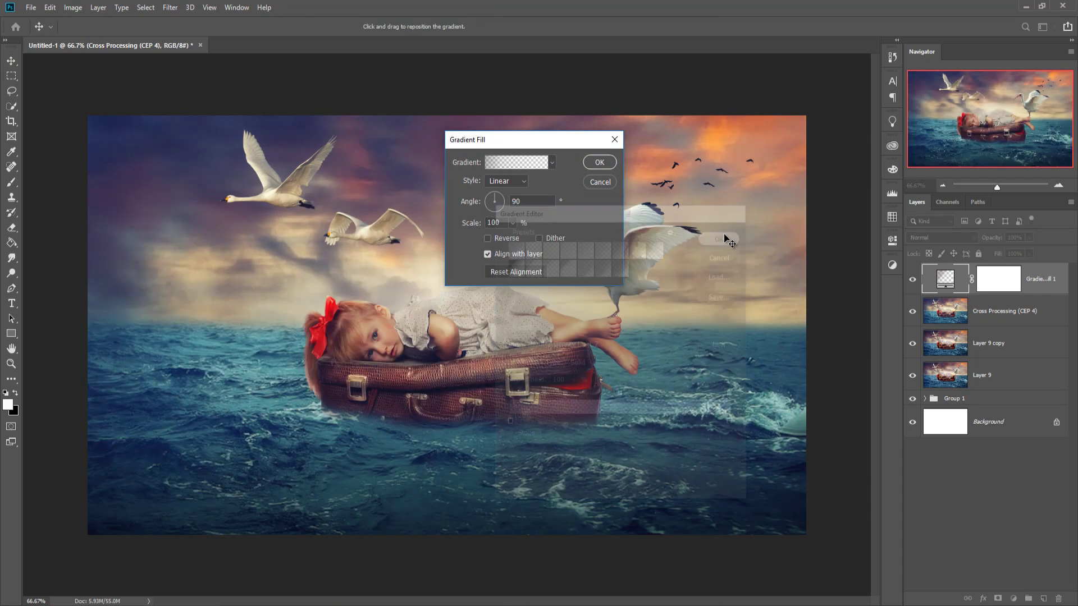
pyautogui.click(600, 163)
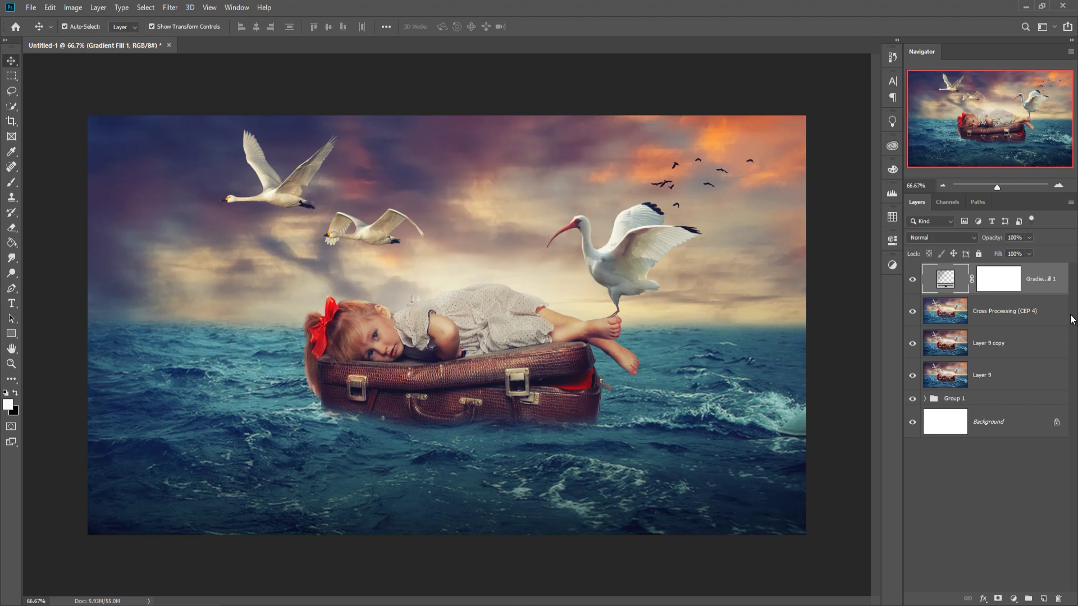
# Stamp all visible layers into a new merged layer above the Gradient Fill.
pyautogui.moveTo(1044, 285); pyautogui.dragTo(1038, 389)
pyautogui.hotkey('ctrl', 'shift', 'alt', 'e')
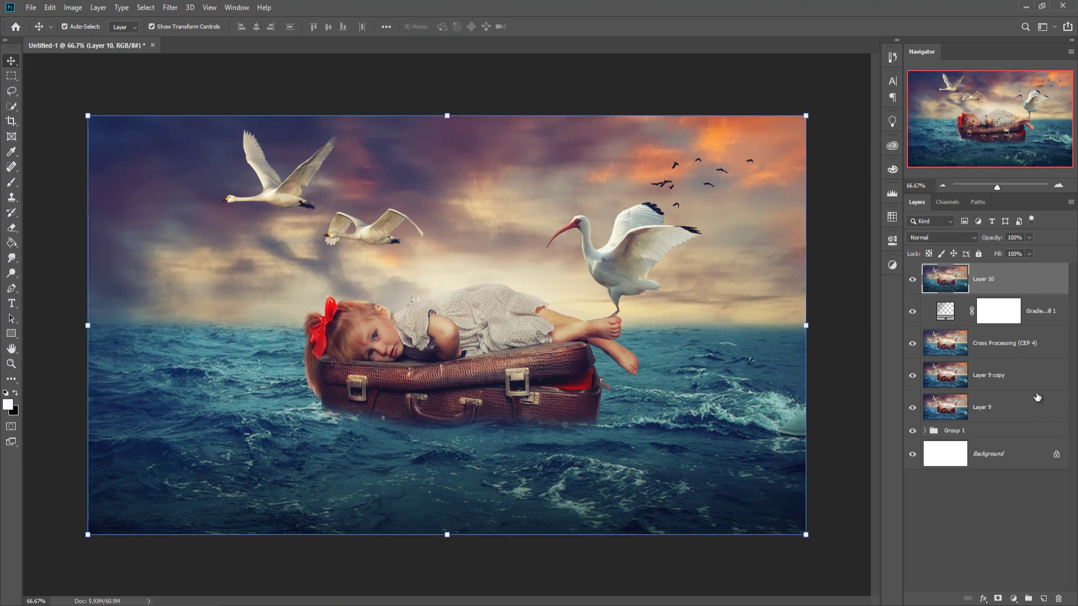